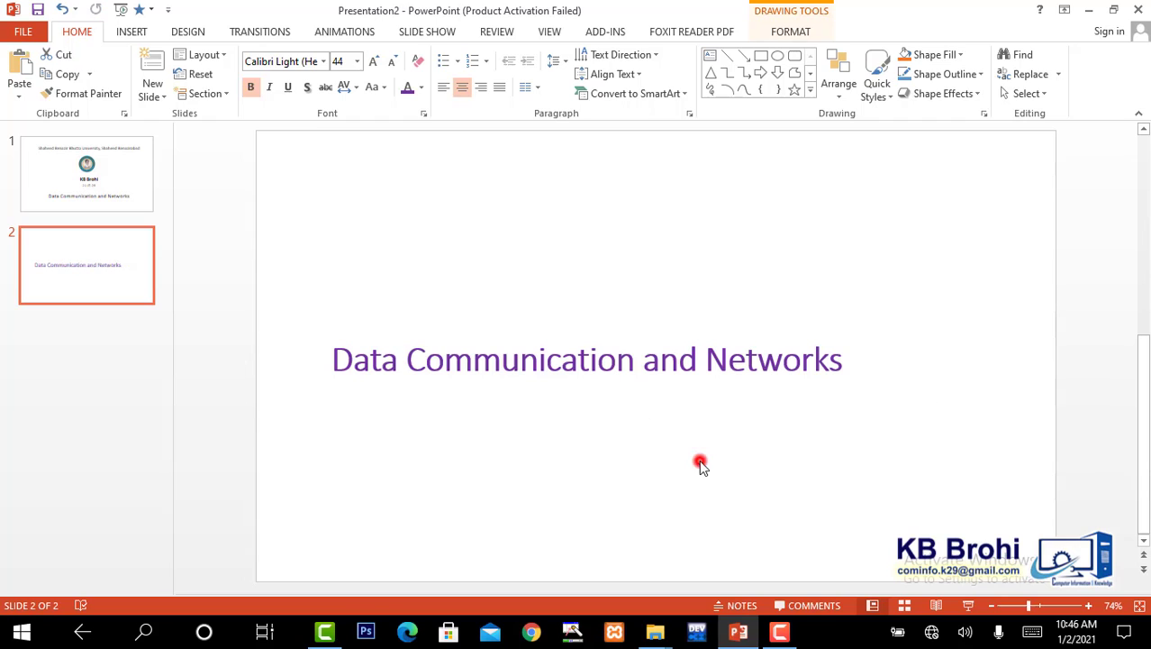
Insert the picture Picture1.jpg on slide 2
{"action": "left_click", "coordinate": [132, 32]}
{"action": "left_click", "coordinate": [105, 70]}
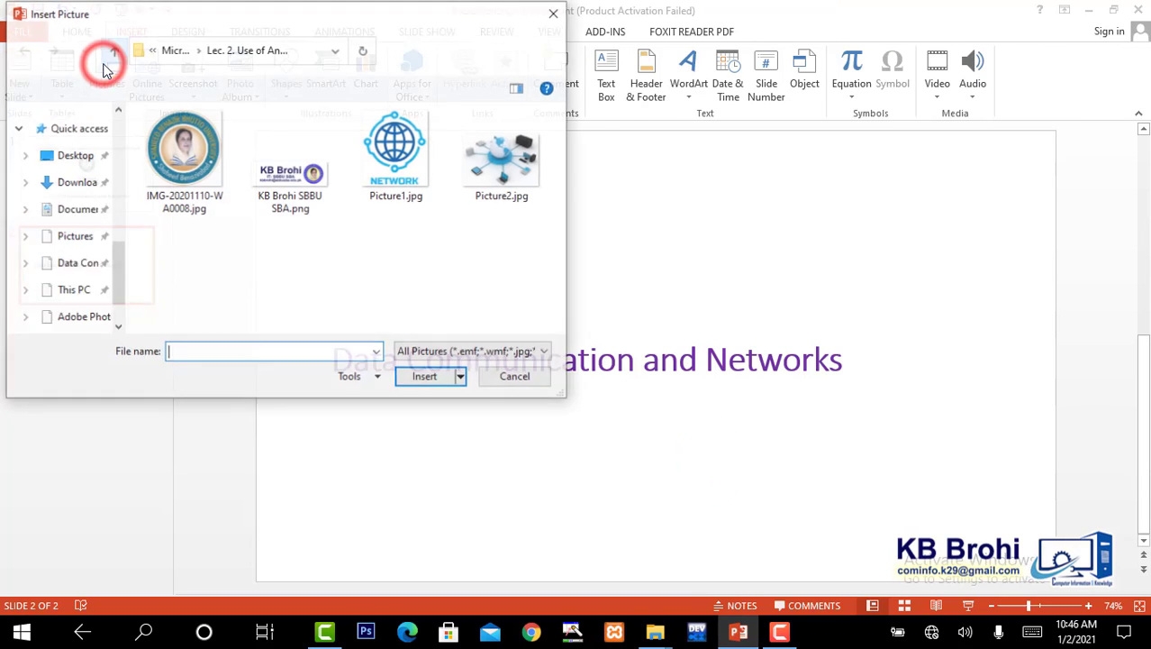
{"action": "left_click", "coordinate": [397, 154]}
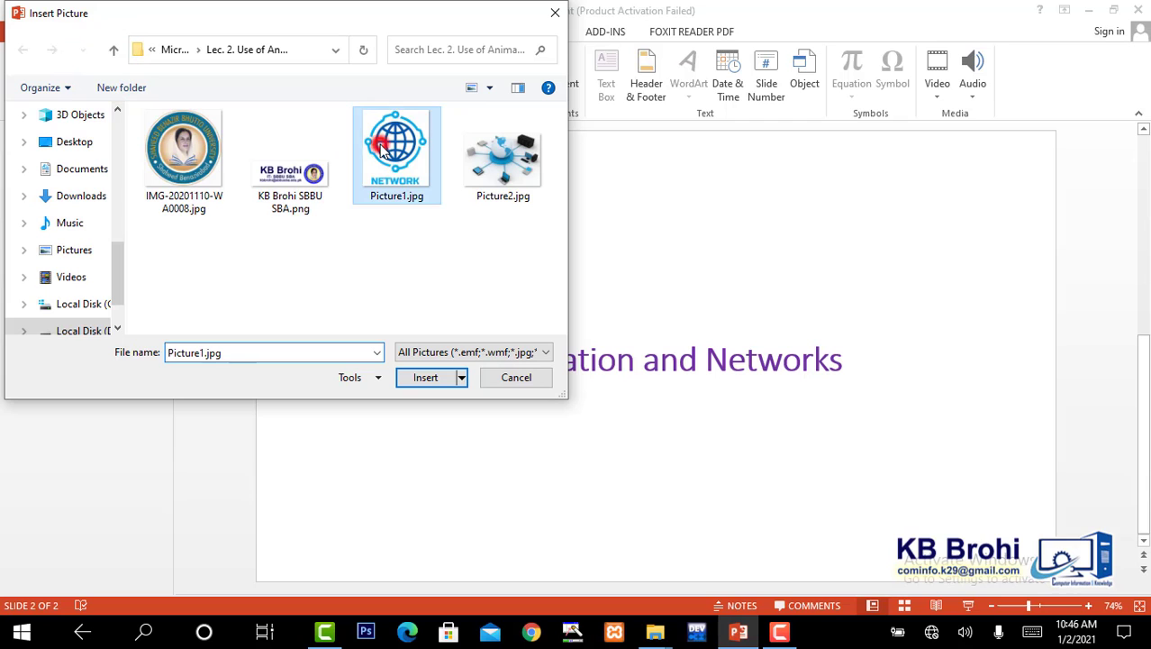
{"action": "left_click", "coordinate": [425, 378]}
Shrink the network picture to about 2.58" high by 2.22" wide and place it just after the title text on slide 2
{"action": "left_click_drag", "start_coordinate": [602, 336], "coordinate": [877, 330]}
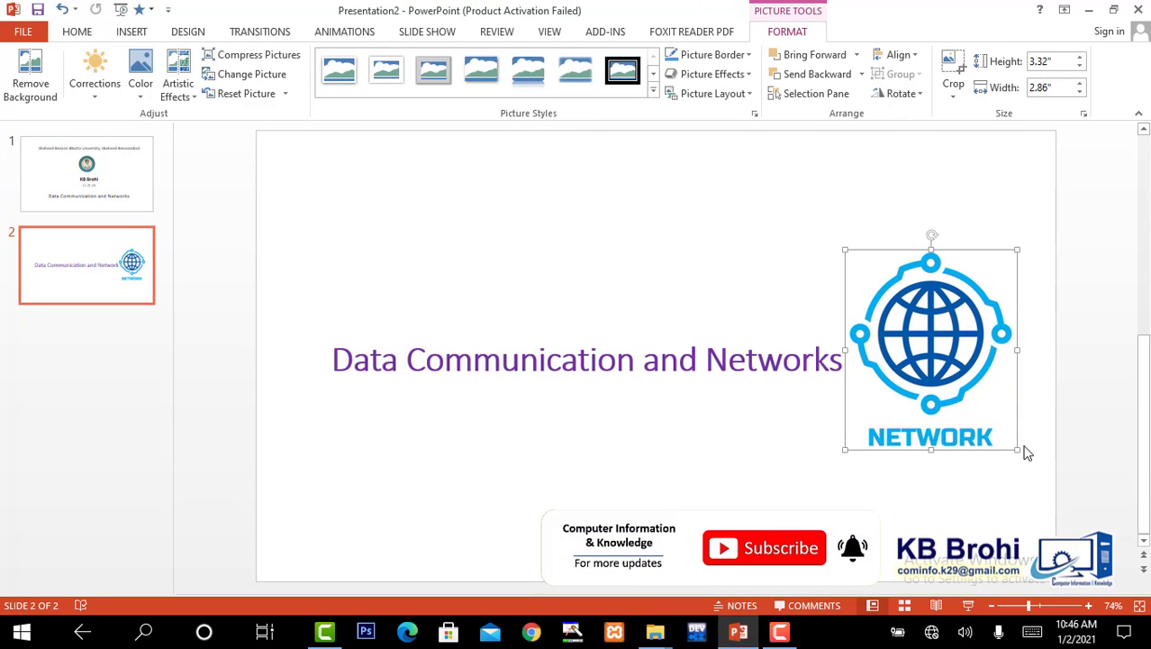
{"action": "left_click_drag", "start_coordinate": [1016, 448], "coordinate": [978, 404]}
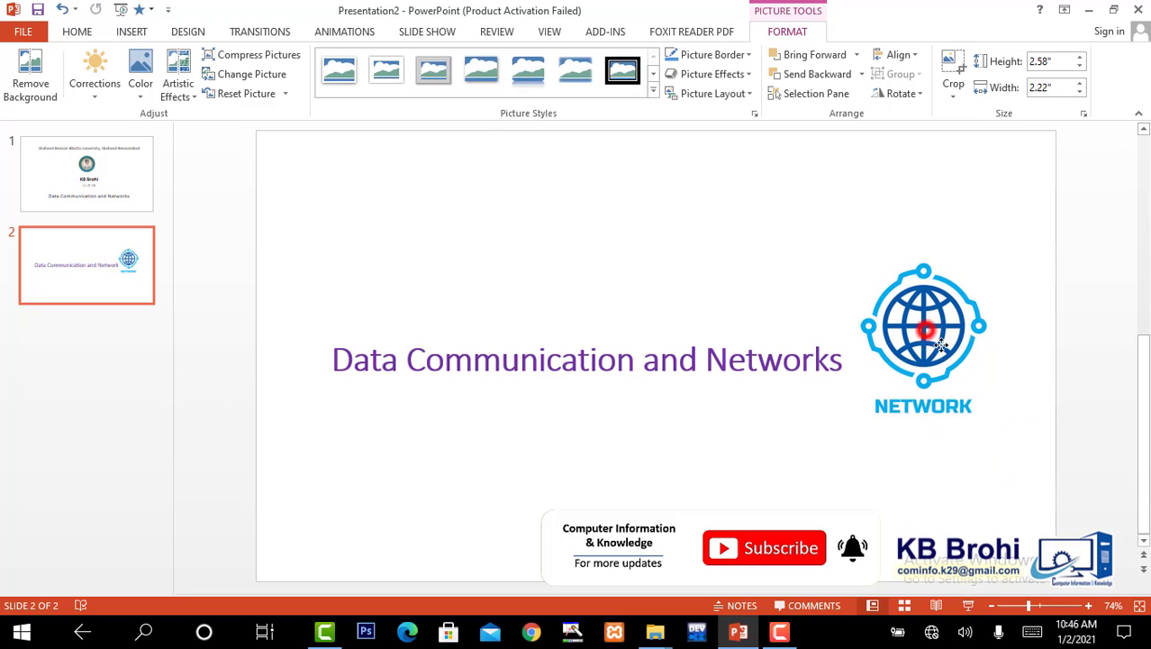
{"action": "left_click_drag", "start_coordinate": [929, 331], "coordinate": [955, 371]}
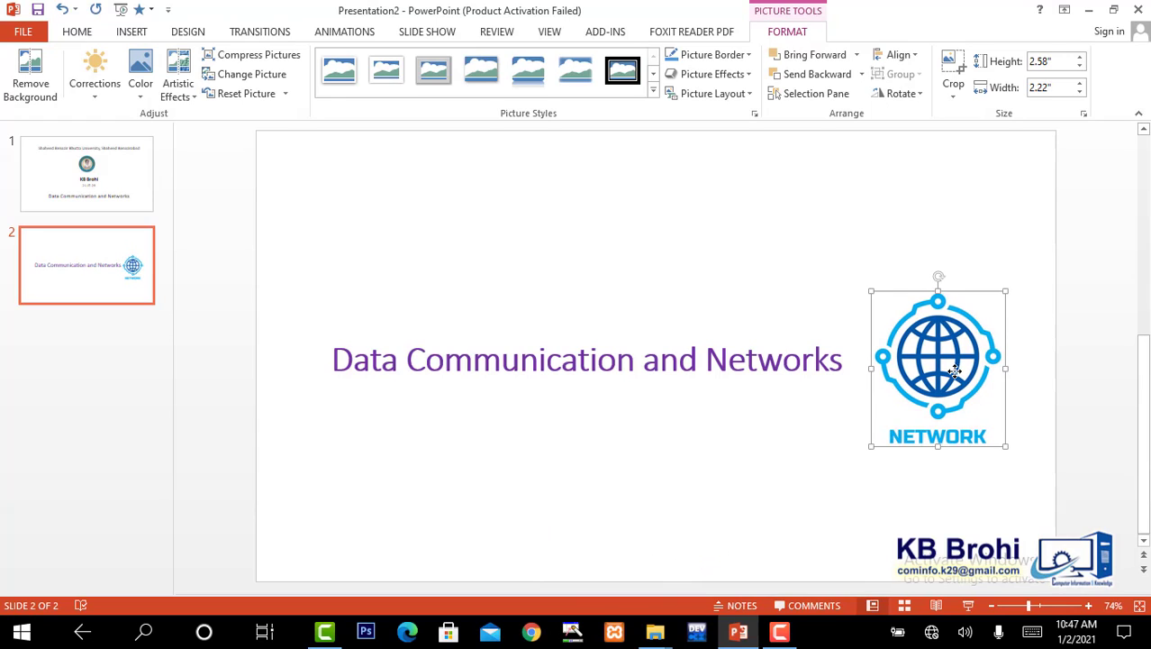
{"action": "key", "text": "Left"}
{"action": "key", "text": "Left"}
{"action": "key", "text": "Left"}
{"action": "key", "text": "Left"}
{"action": "key", "text": "Left"}
{"action": "key", "text": "Left"}
{"action": "key", "text": "Right"}
{"action": "key", "text": "Right"}
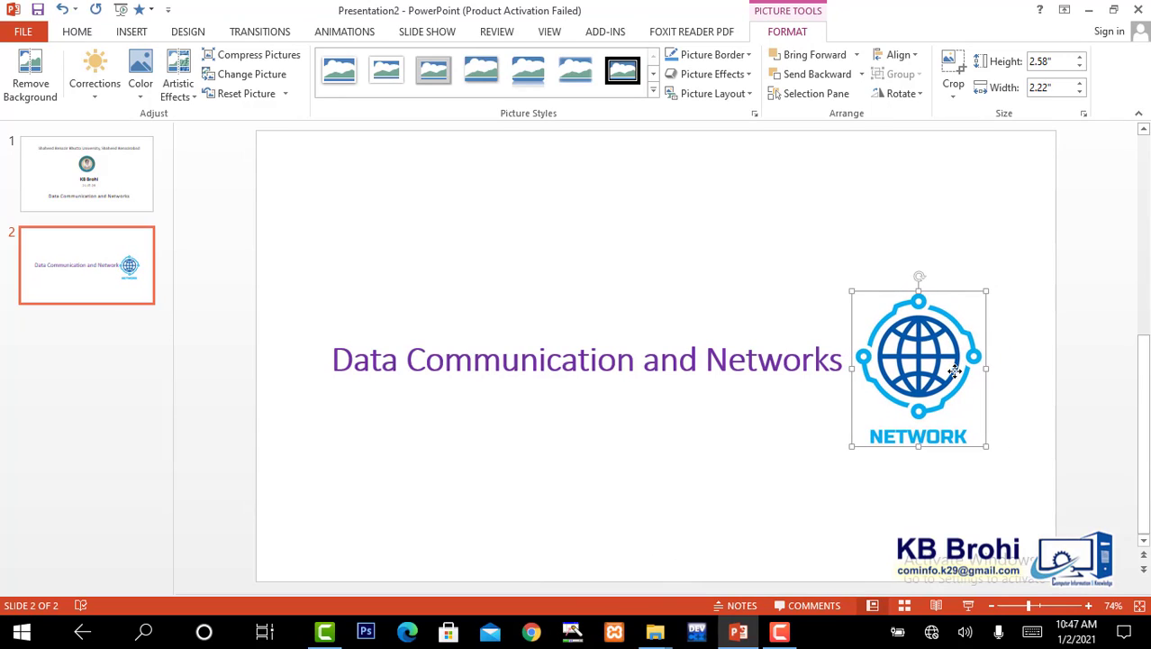
{"action": "left_click", "coordinate": [609, 512]}
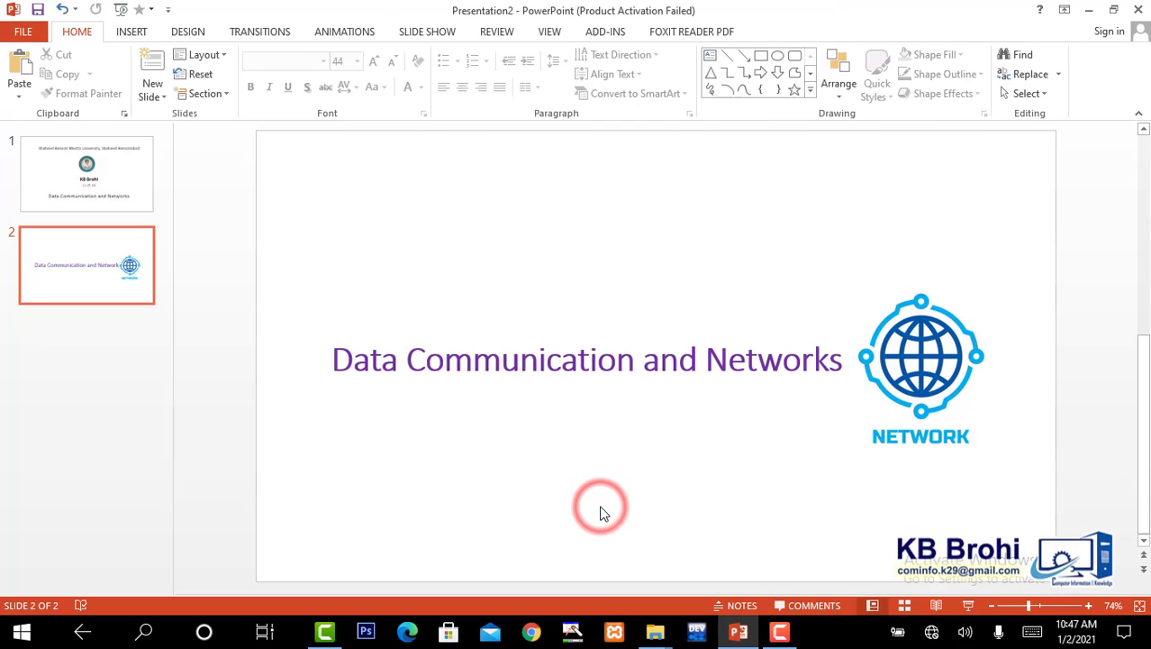
Add a new slide after slide 2
{"action": "left_click", "coordinate": [77, 279]}
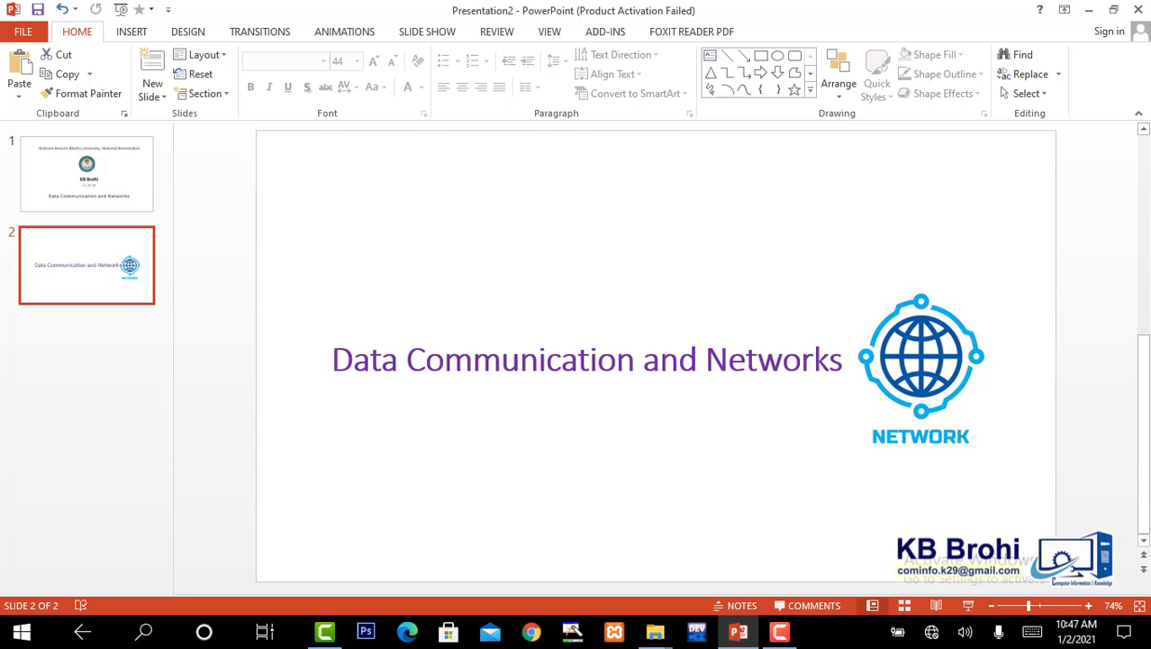
{"action": "left_click", "coordinate": [101, 254]}
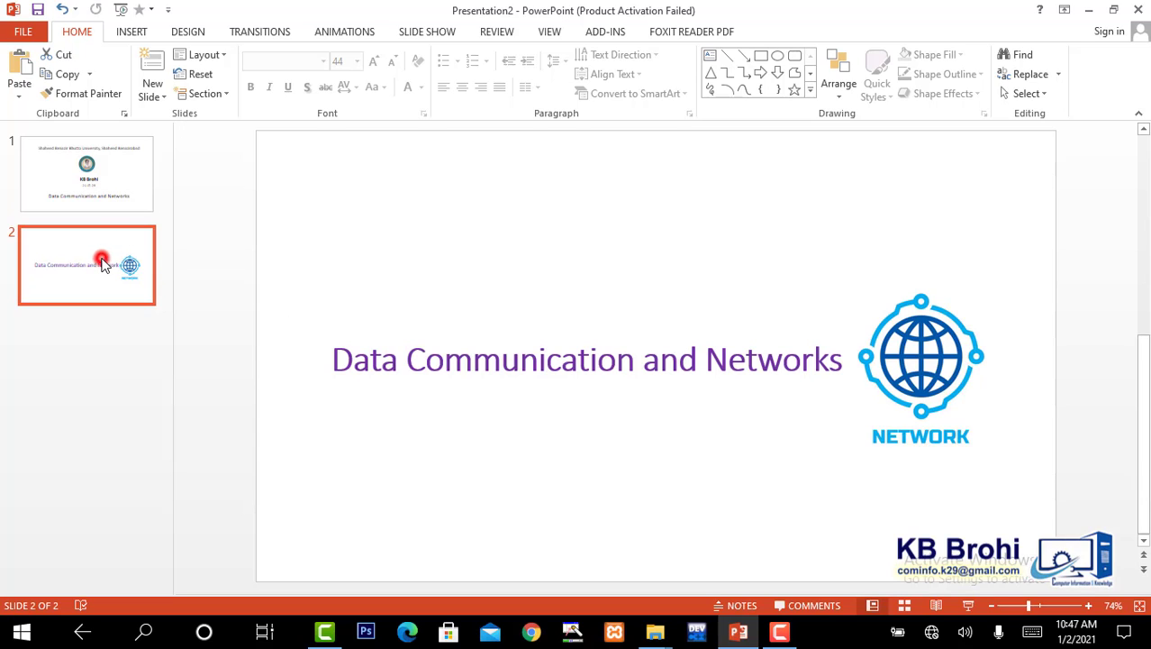
{"action": "left_click", "coordinate": [153, 72]}
{"action": "left_click", "coordinate": [102, 342]}
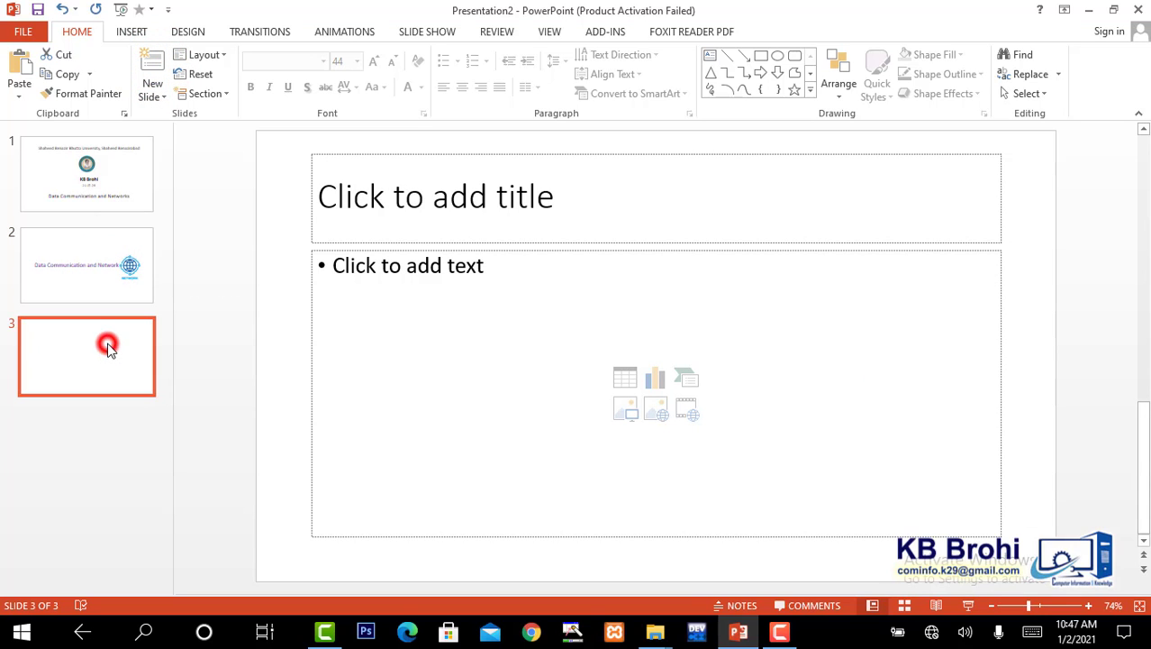
{"action": "left_click", "coordinate": [104, 293]}
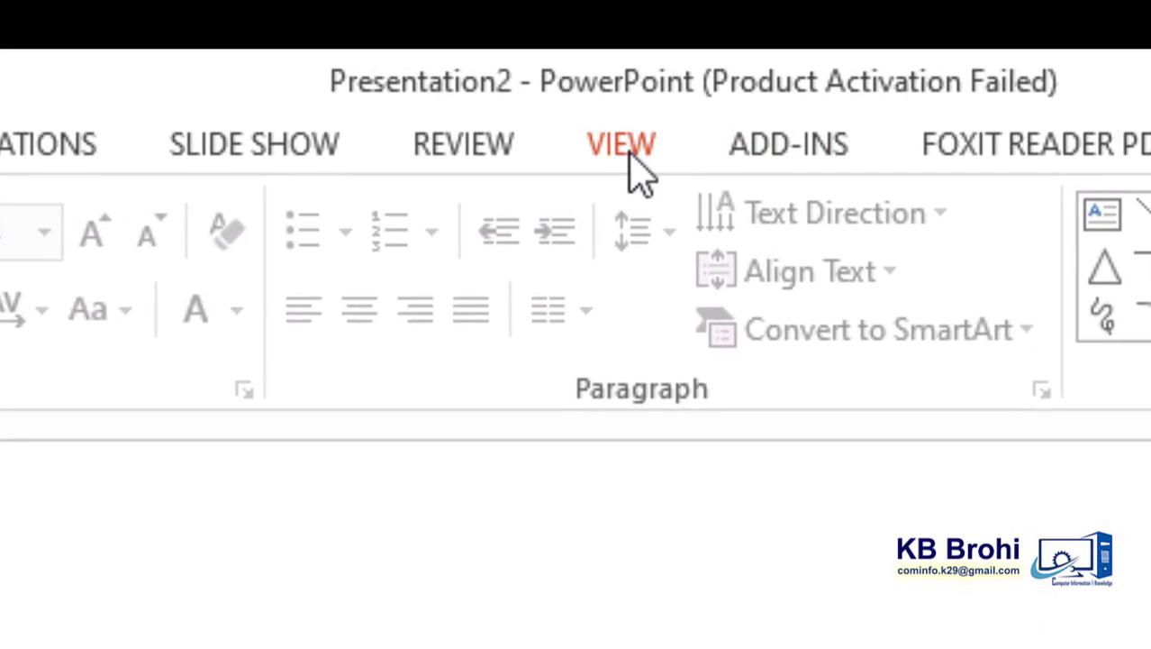
In Slide Master view, paste the presenter's logo PNG, copied from the lecture folder in File Explorer, onto the current layout
{"action": "left_click", "coordinate": [630, 155]}
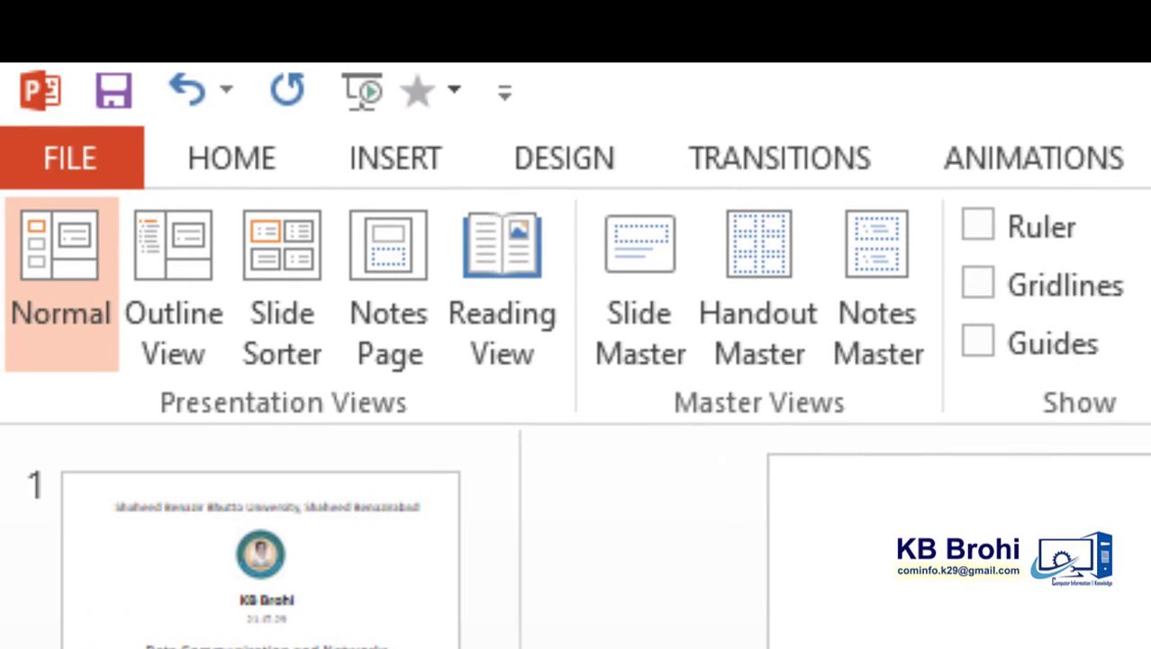
{"action": "left_click", "coordinate": [658, 315]}
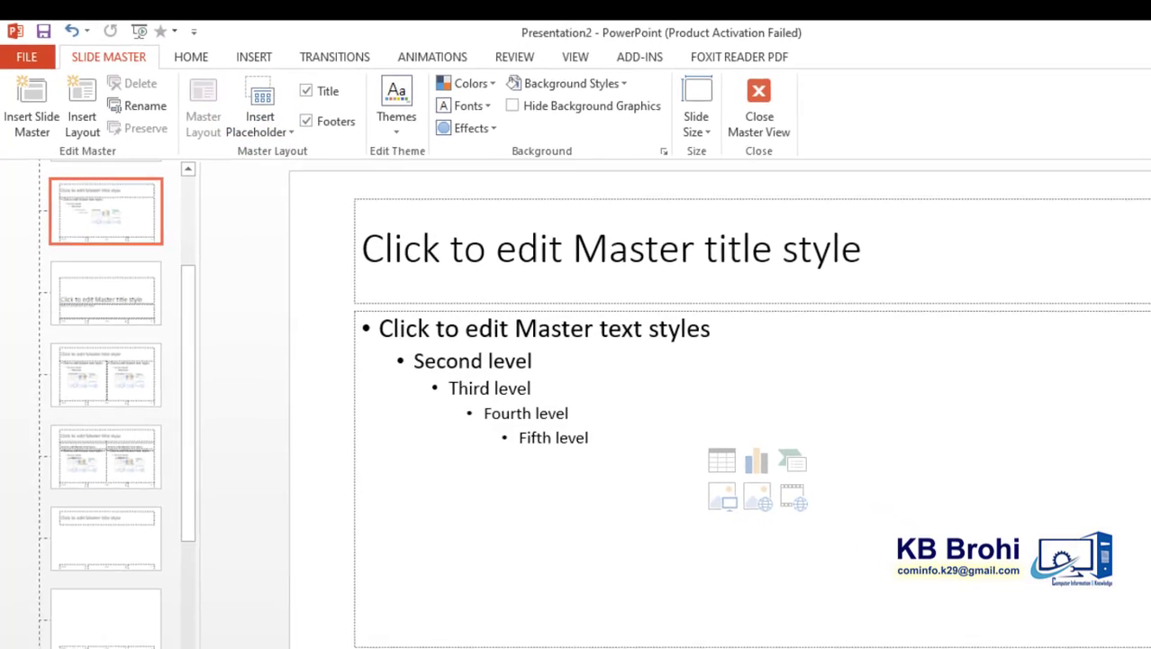
{"action": "left_click", "coordinate": [656, 634]}
{"action": "left_click", "coordinate": [596, 585]}
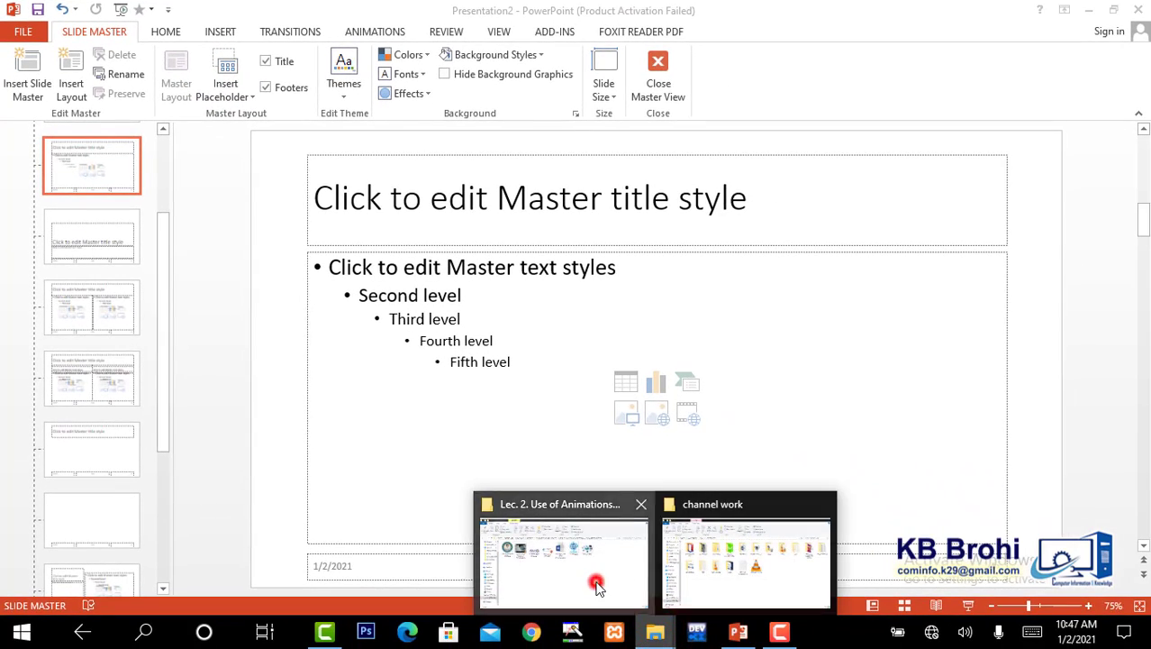
{"action": "left_click", "coordinate": [371, 249]}
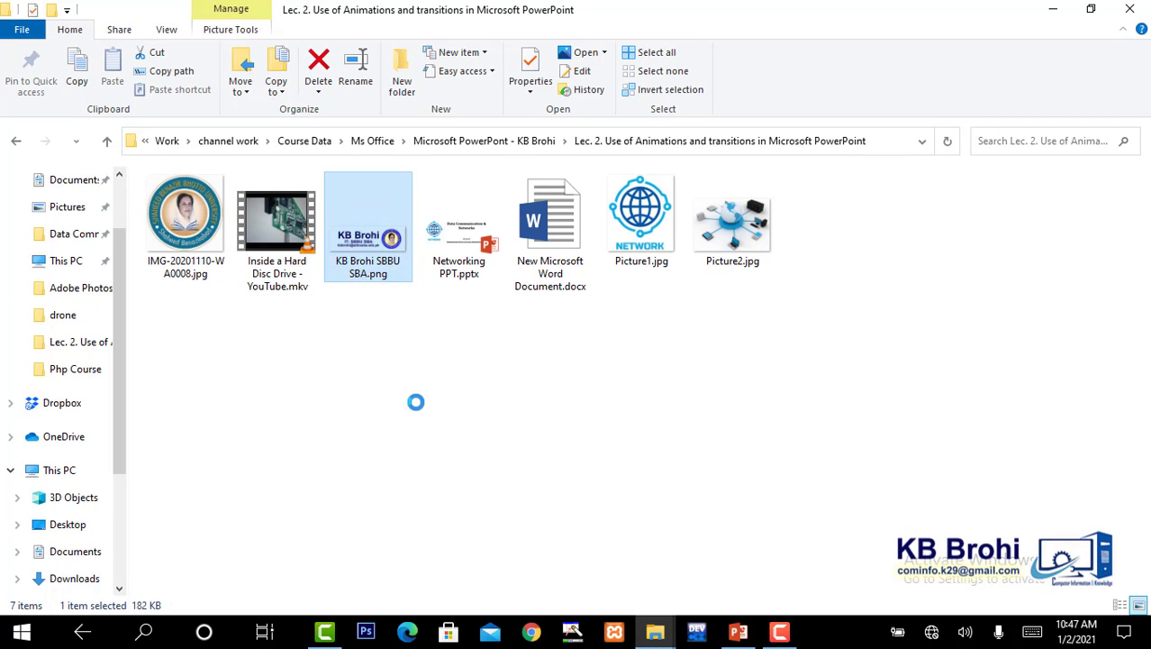
{"action": "left_click", "coordinate": [410, 523]}
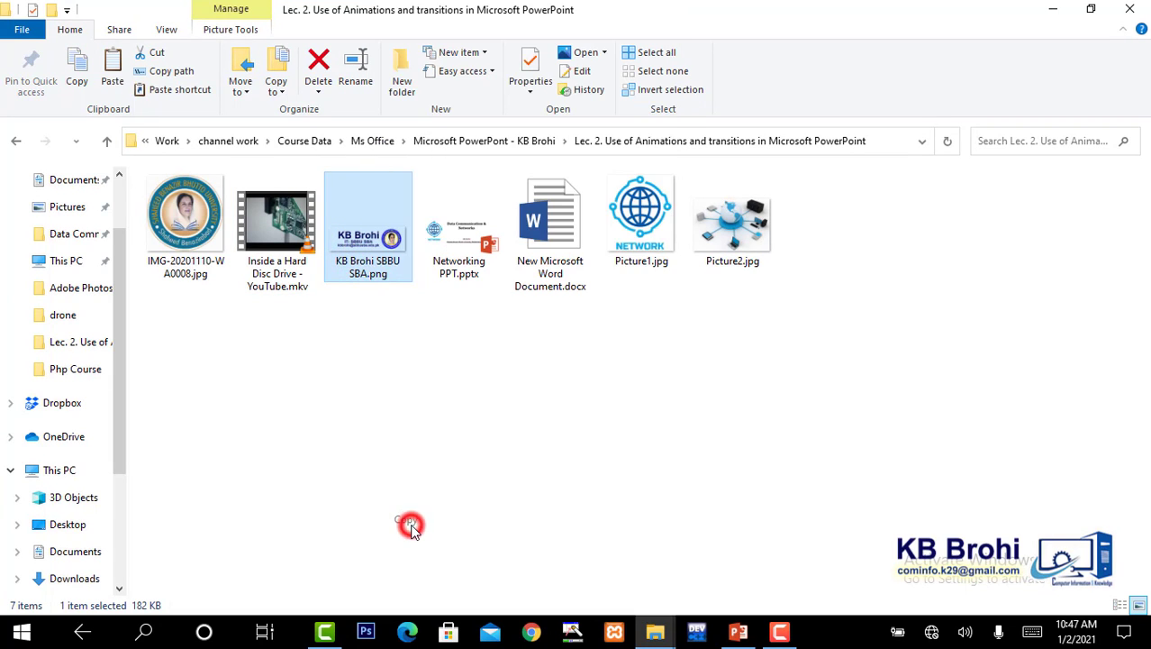
{"action": "left_click", "coordinate": [739, 633]}
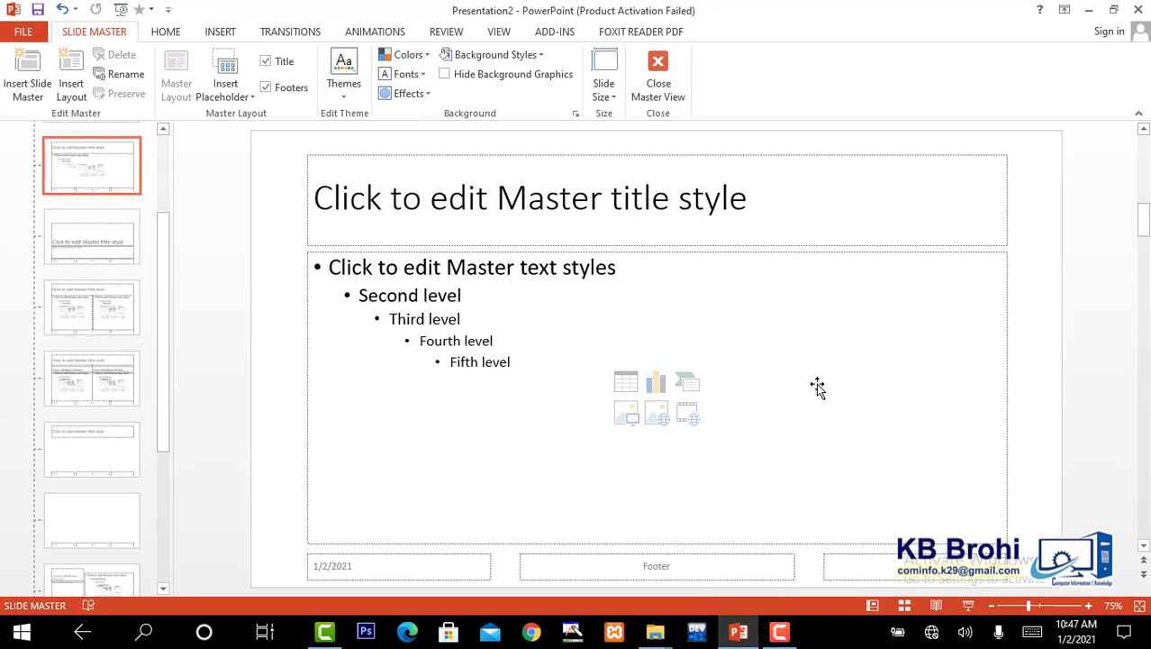
{"action": "key", "text": "ctrl+v"}
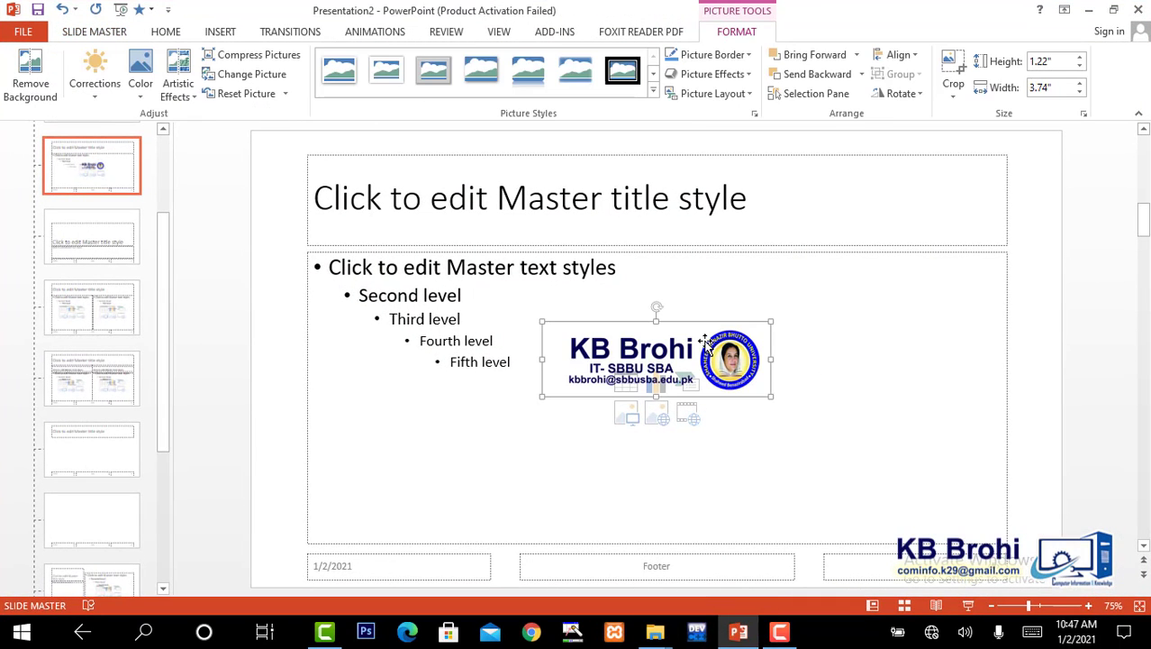
Move the logo to the layout's lower-right corner, shrink it to about 0.79" by 2.41", and close the master view
{"action": "left_click_drag", "start_coordinate": [702, 337], "coordinate": [947, 458]}
{"action": "left_click_drag", "start_coordinate": [863, 370], "coordinate": [911, 448]}
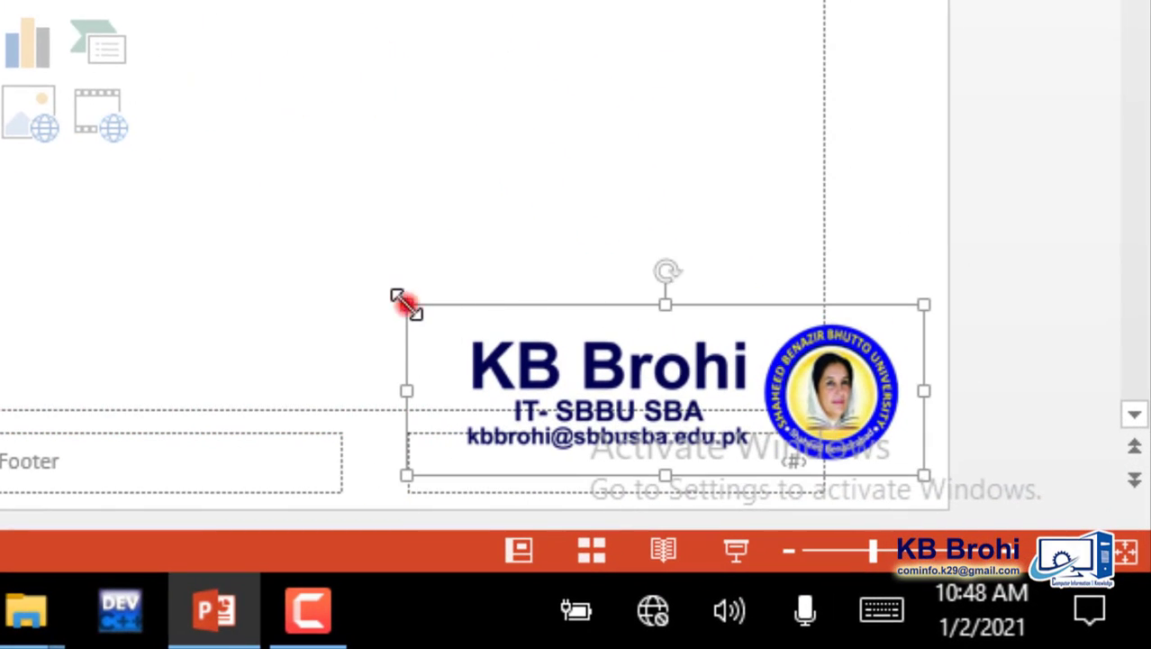
{"action": "left_click_drag", "start_coordinate": [406, 304], "coordinate": [590, 365]}
{"action": "left_click_drag", "start_coordinate": [864, 407], "coordinate": [867, 405]}
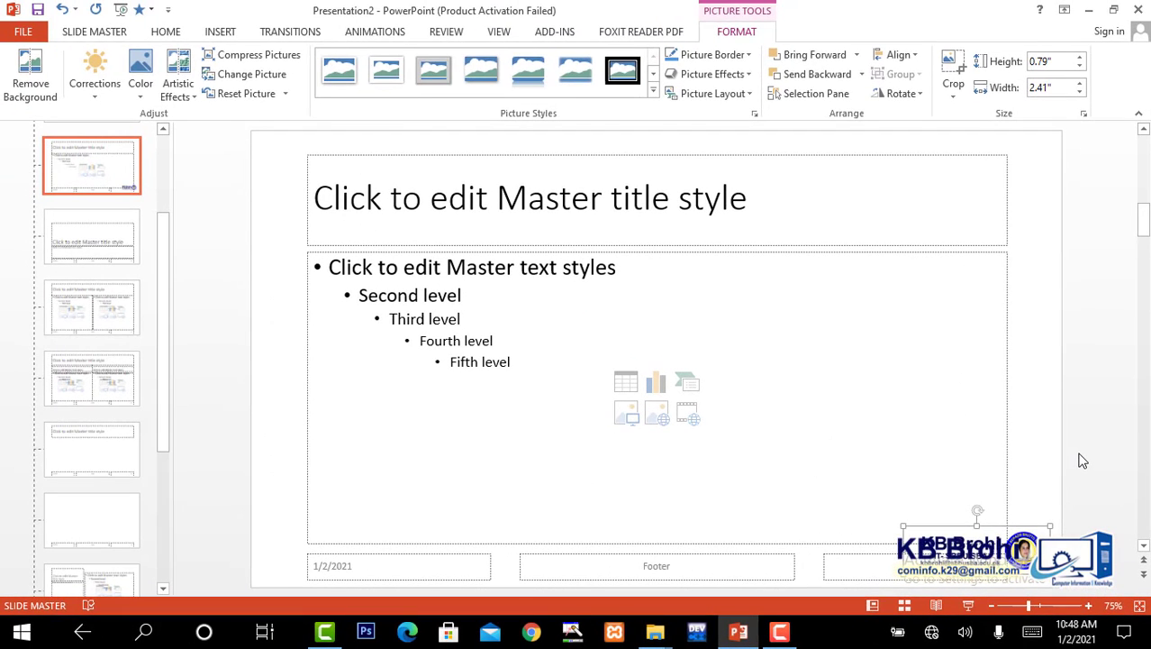
{"action": "left_click", "coordinate": [1083, 460]}
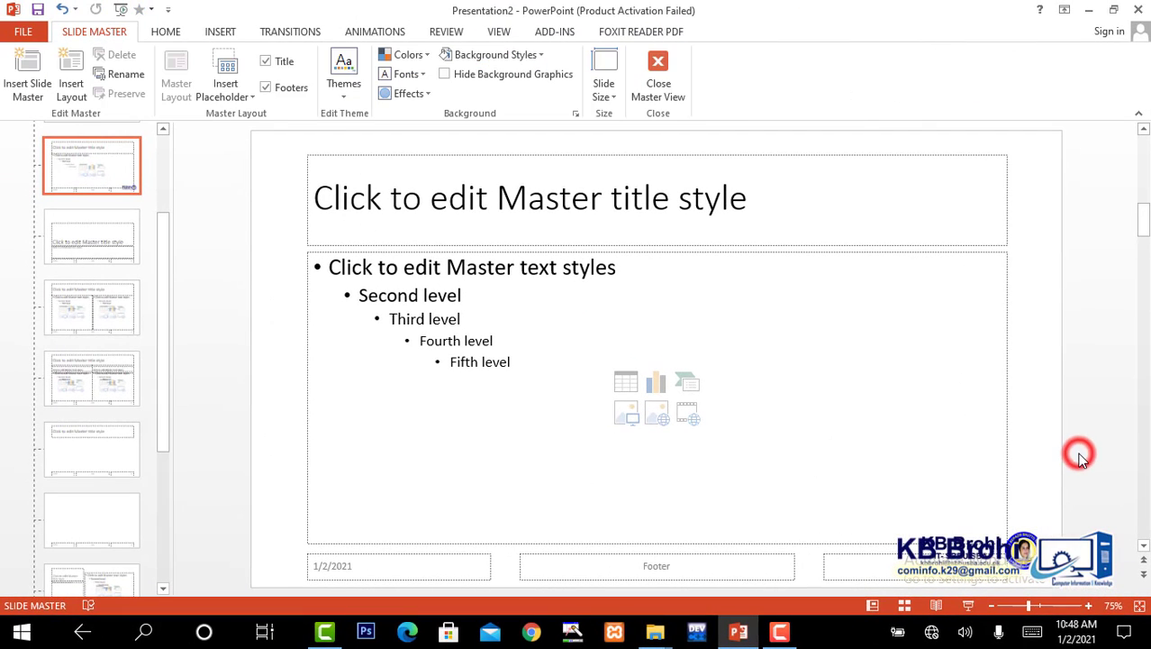
{"action": "left_click", "coordinate": [657, 83]}
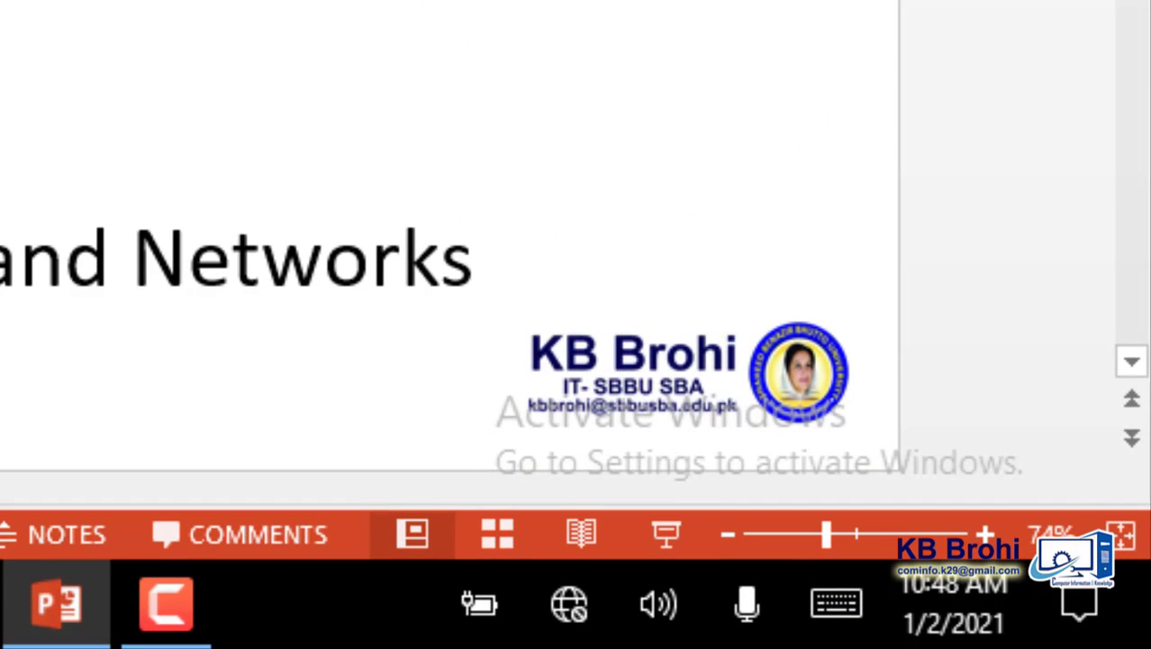
Step through the slides to check the logo, and add a new slide after slide 3
{"action": "key", "text": "Down"}
{"action": "key", "text": "Down"}
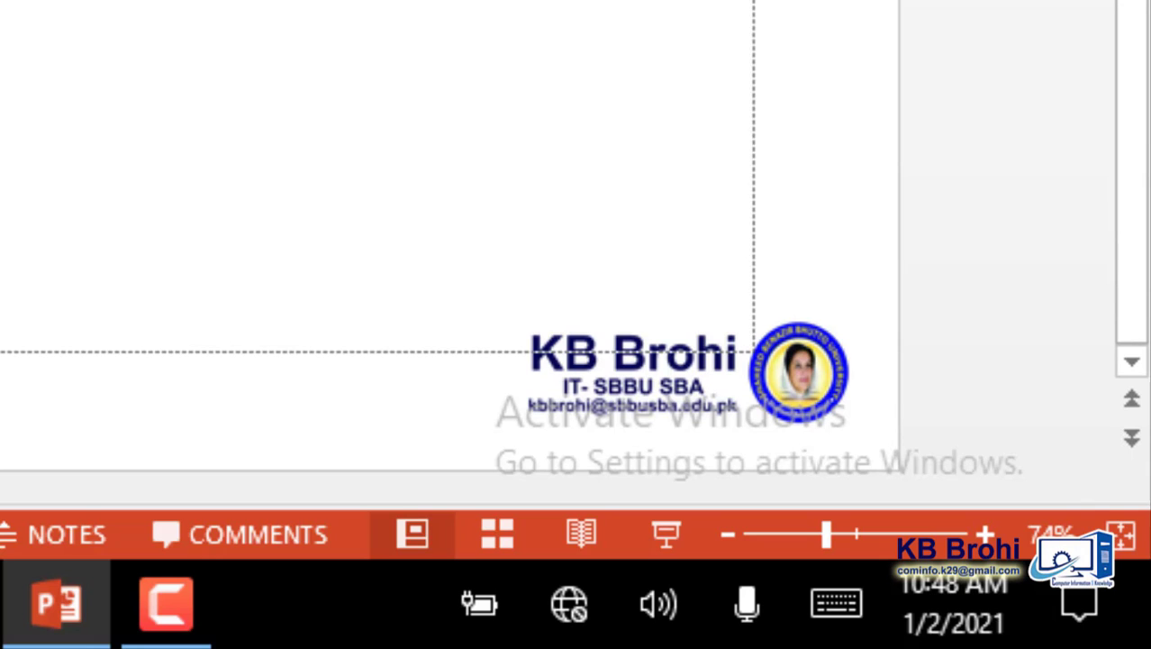
{"action": "key", "text": "Up"}
{"action": "key", "text": "Down"}
{"action": "left_click", "coordinate": [149, 63]}
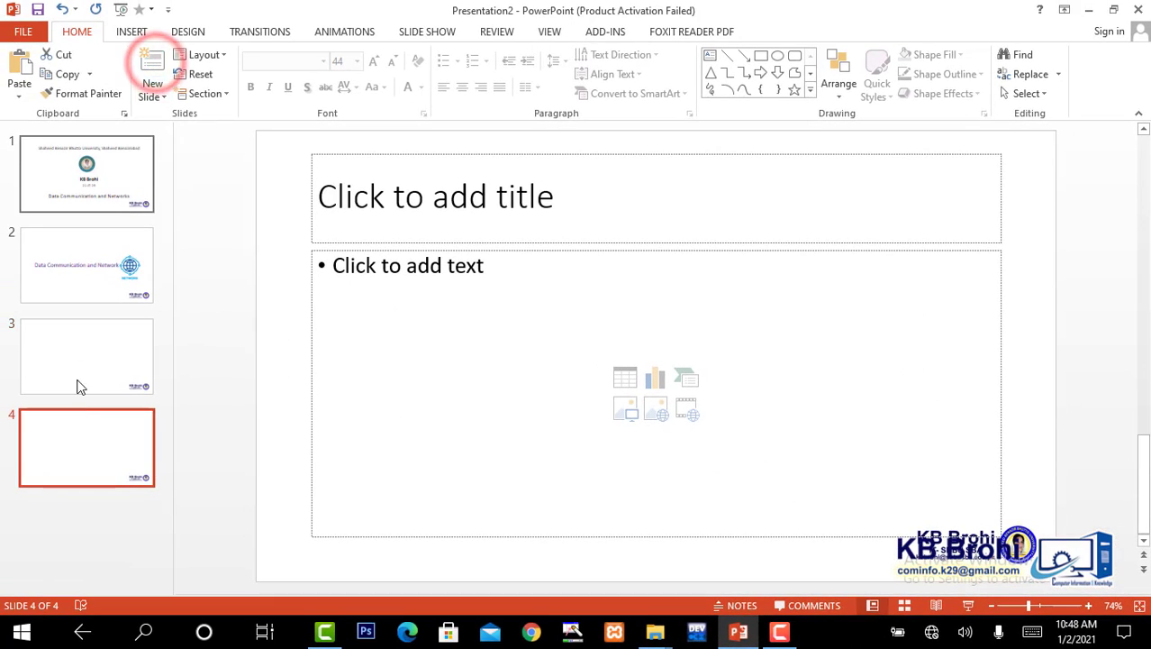
{"action": "left_click", "coordinate": [96, 446]}
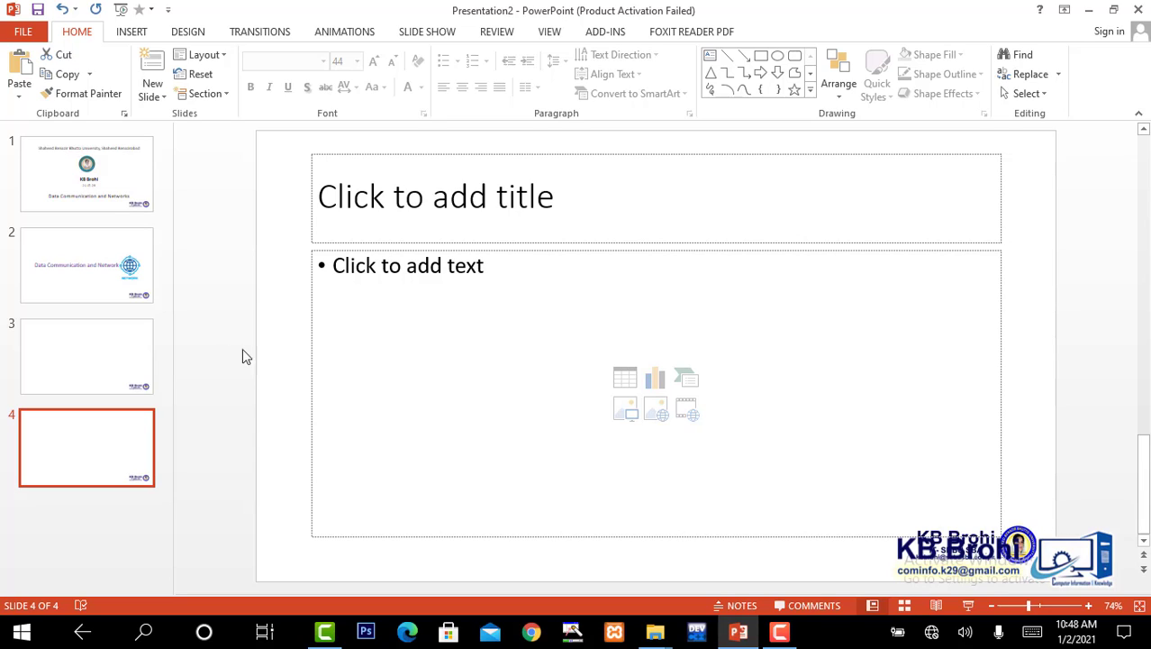
Enter "Outine" as the title of slide 3
{"action": "left_click", "coordinate": [121, 337]}
{"action": "left_click", "coordinate": [460, 185]}
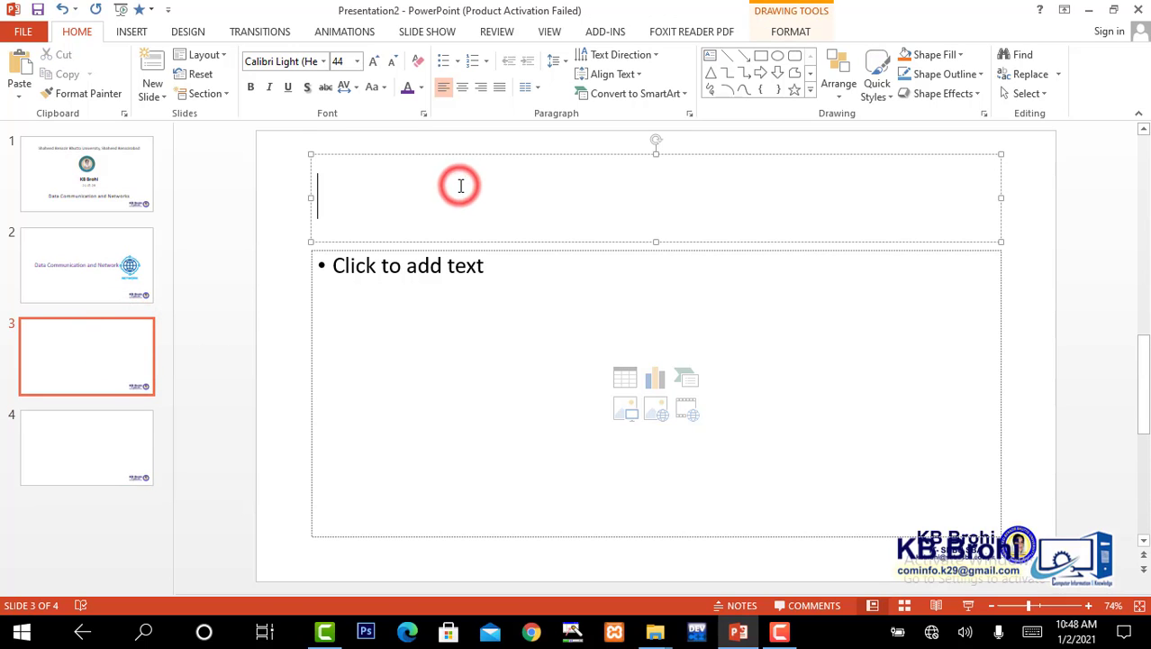
{"action": "type", "text": "O"}
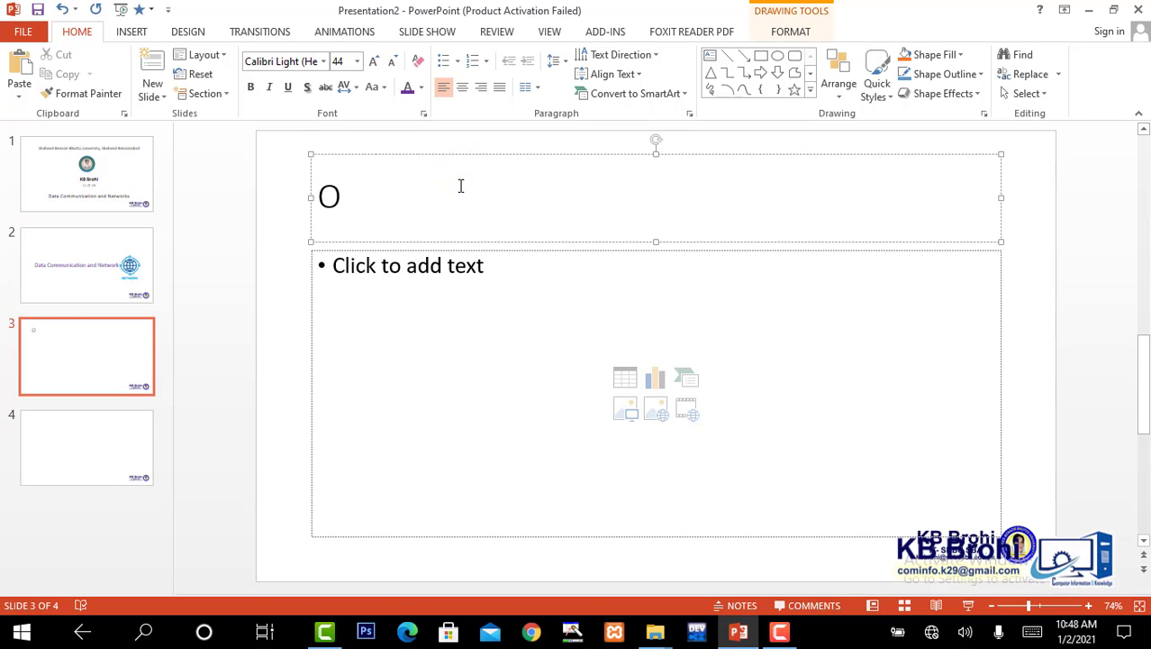
{"action": "type", "text": "utile"}
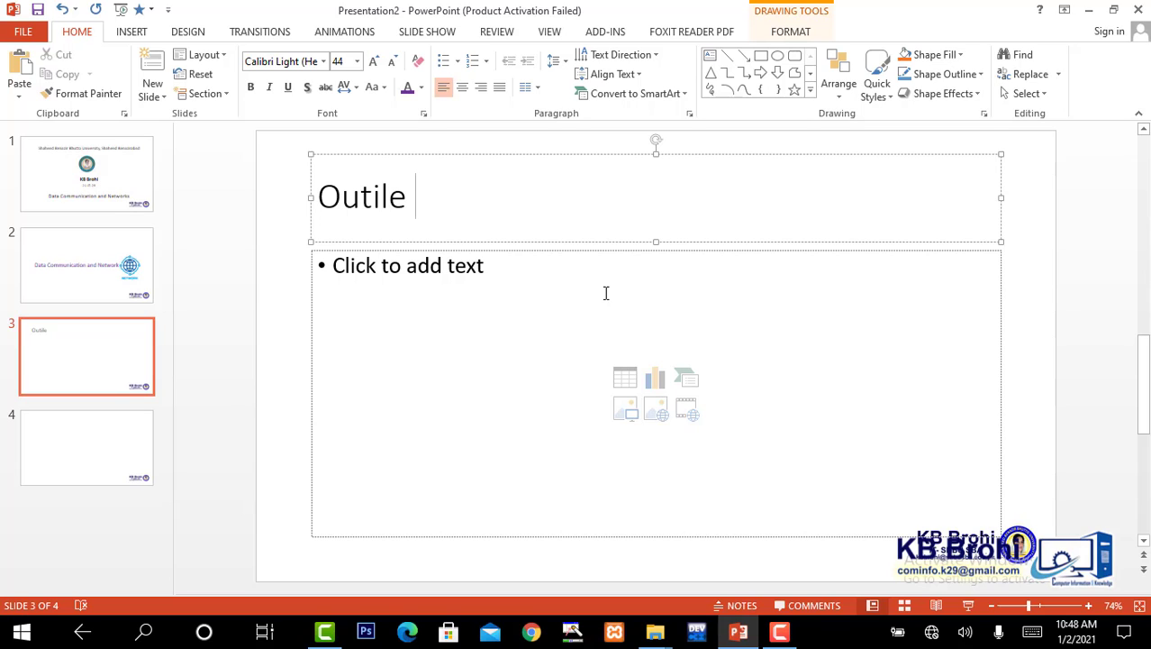
{"action": "key", "text": "BackSpace"}
{"action": "key", "text": "BackSpace"}
{"action": "key", "text": "BackSpace"}
{"action": "type", "text": "ne"}
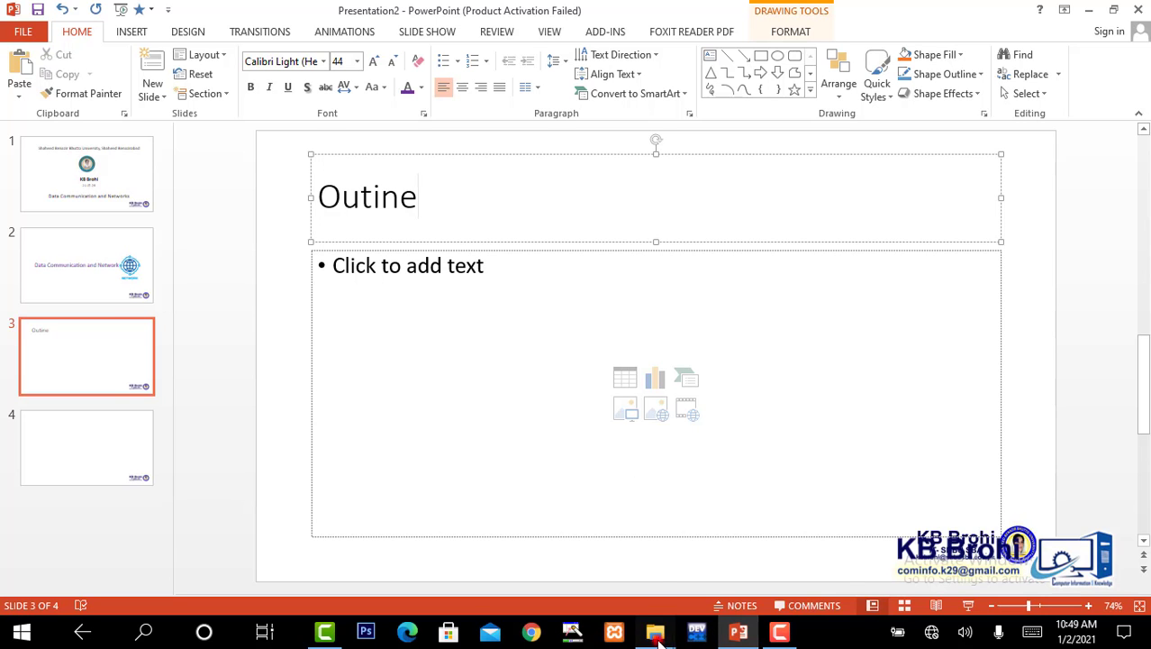
Open New Microsoft Word Document.docx from the lecture folder in Word and dismiss the activation wizard
{"action": "mouse_move", "coordinate": [655, 631]}
{"action": "left_click", "coordinate": [584, 552]}
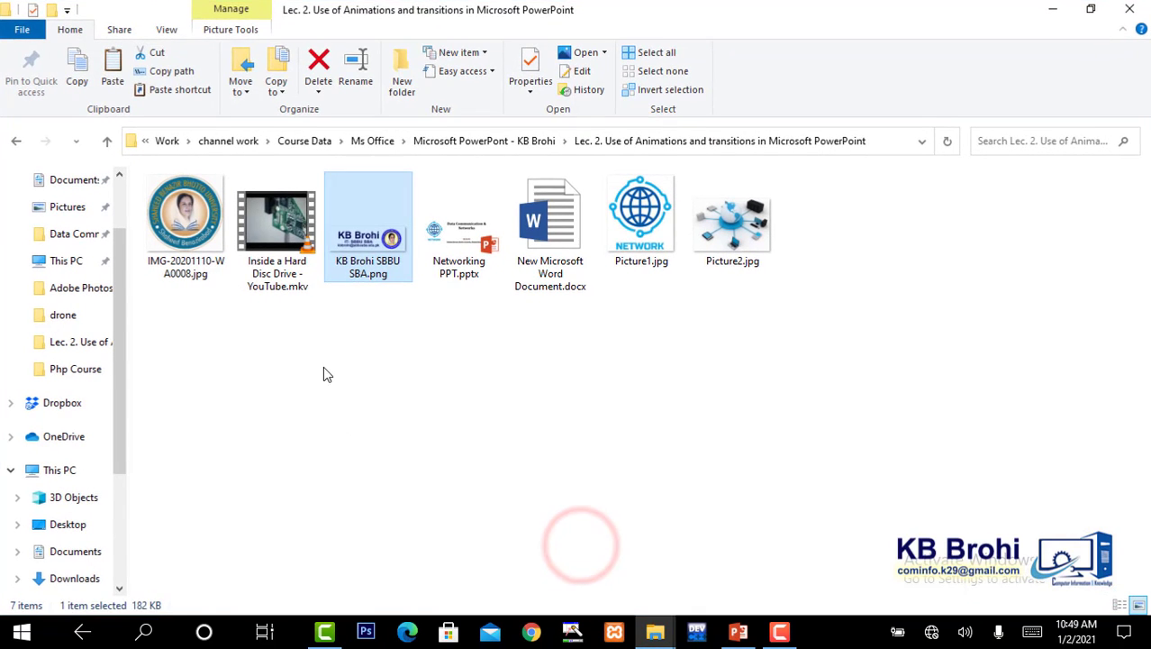
{"action": "left_click", "coordinate": [359, 412]}
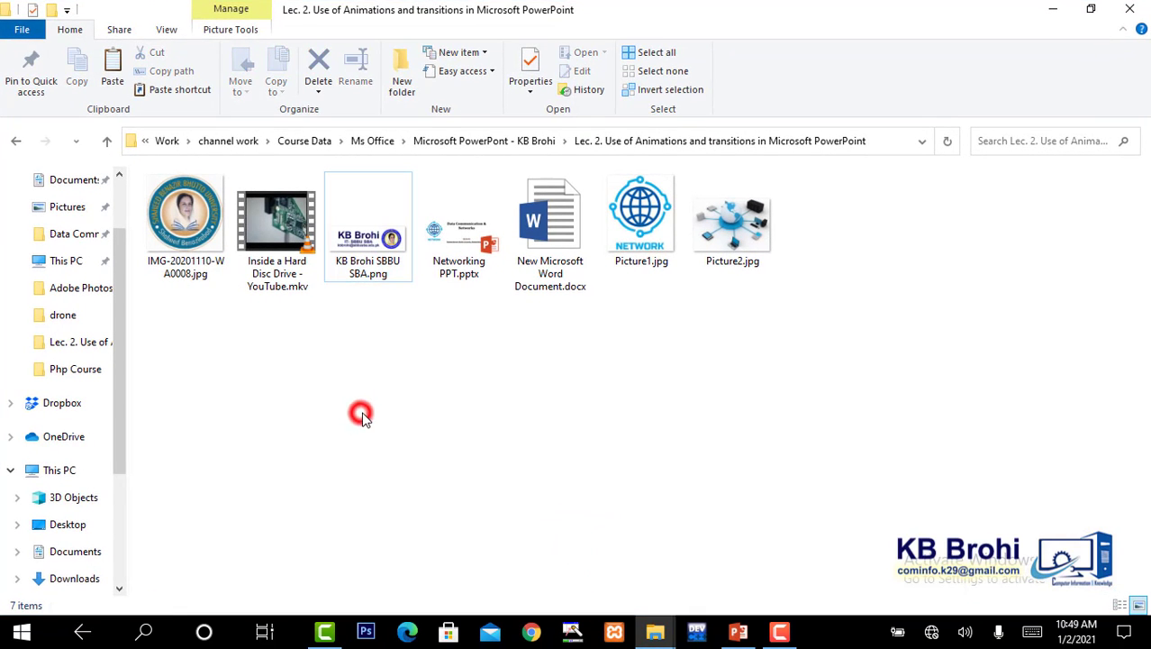
{"action": "double_click", "coordinate": [555, 219]}
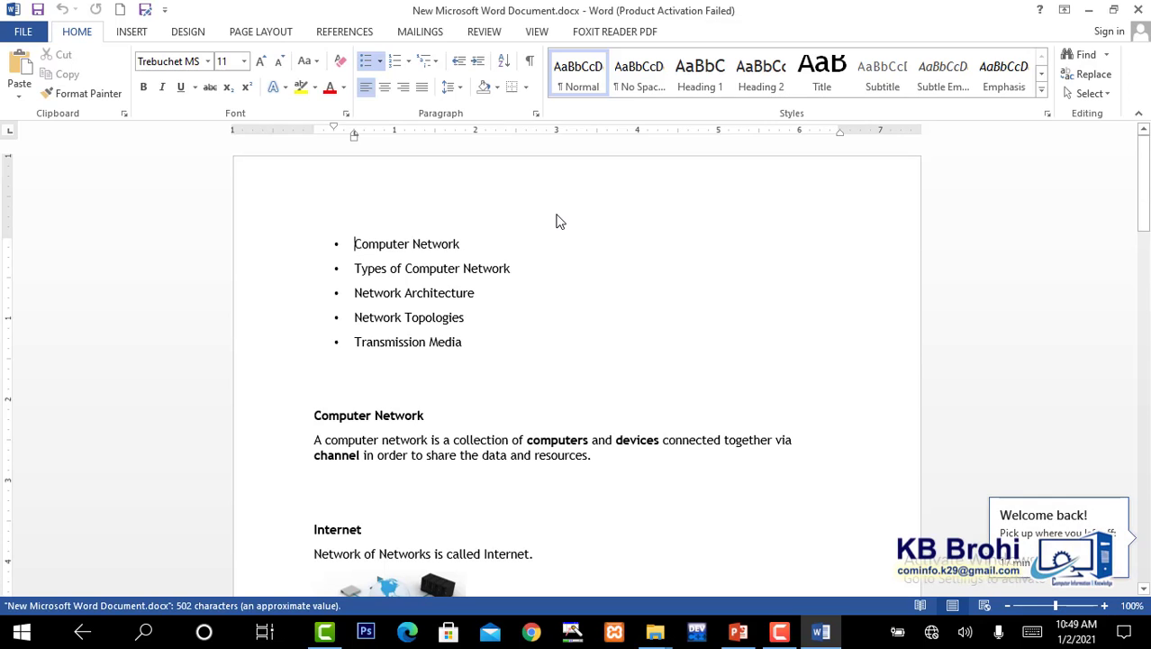
{"action": "left_click", "coordinate": [738, 483]}
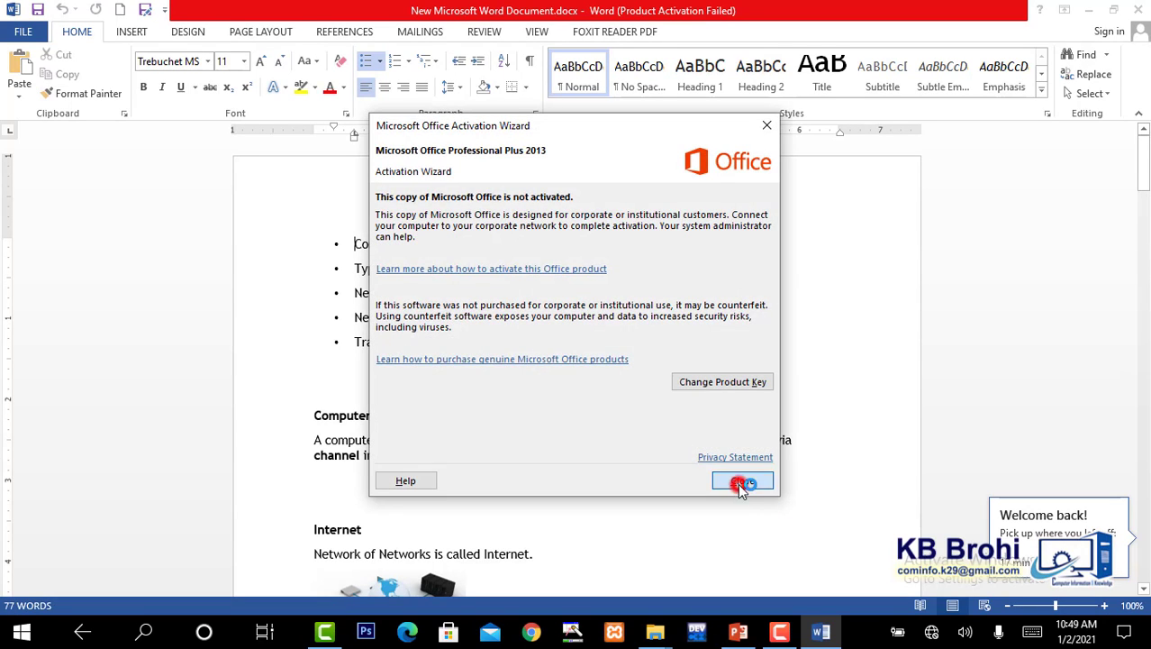
Copy the five bulleted topics from the Word document into slide 3's body in PowerPoint and remove the trailing empty bullet
{"action": "left_click_drag", "start_coordinate": [473, 342], "coordinate": [353, 245]}
{"action": "key", "text": "ctrl+c"}
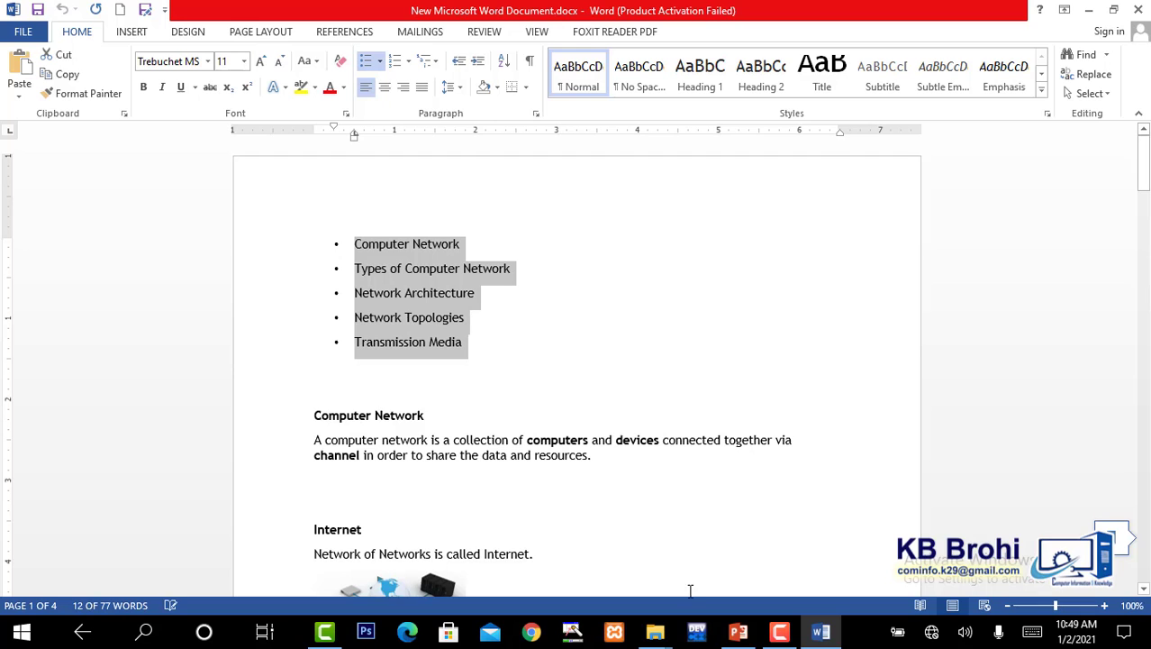
{"action": "left_click", "coordinate": [740, 631]}
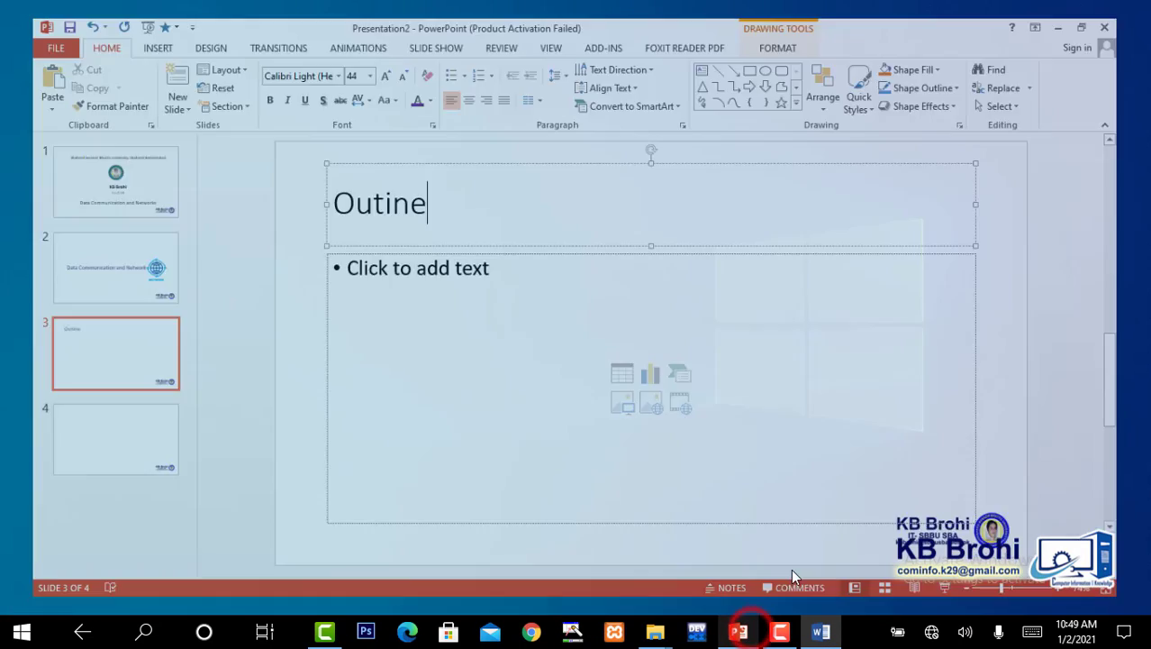
{"action": "left_click", "coordinate": [401, 305]}
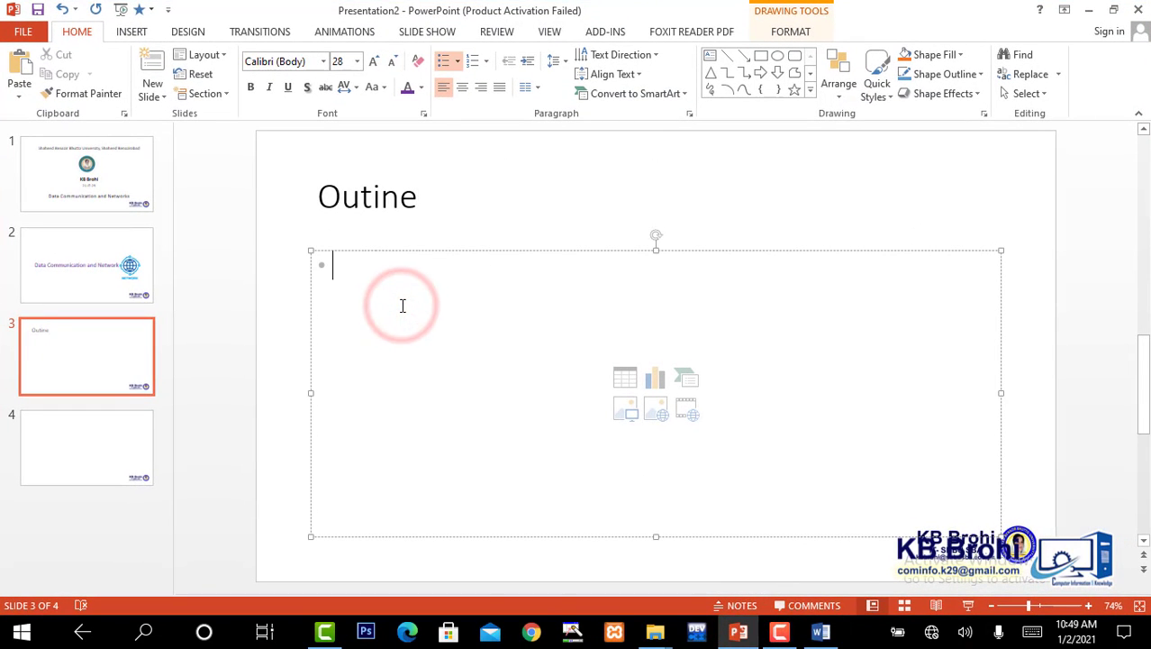
{"action": "key", "text": "ctrl+v"}
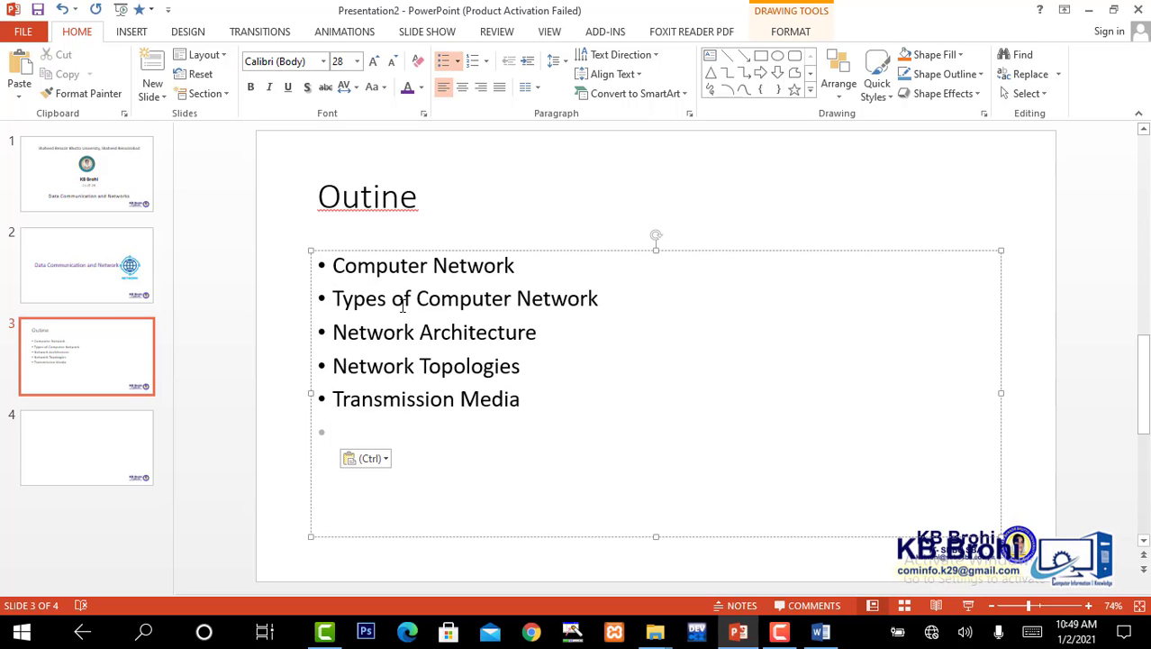
{"action": "key", "text": "BackSpace"}
{"action": "key", "text": "BackSpace"}
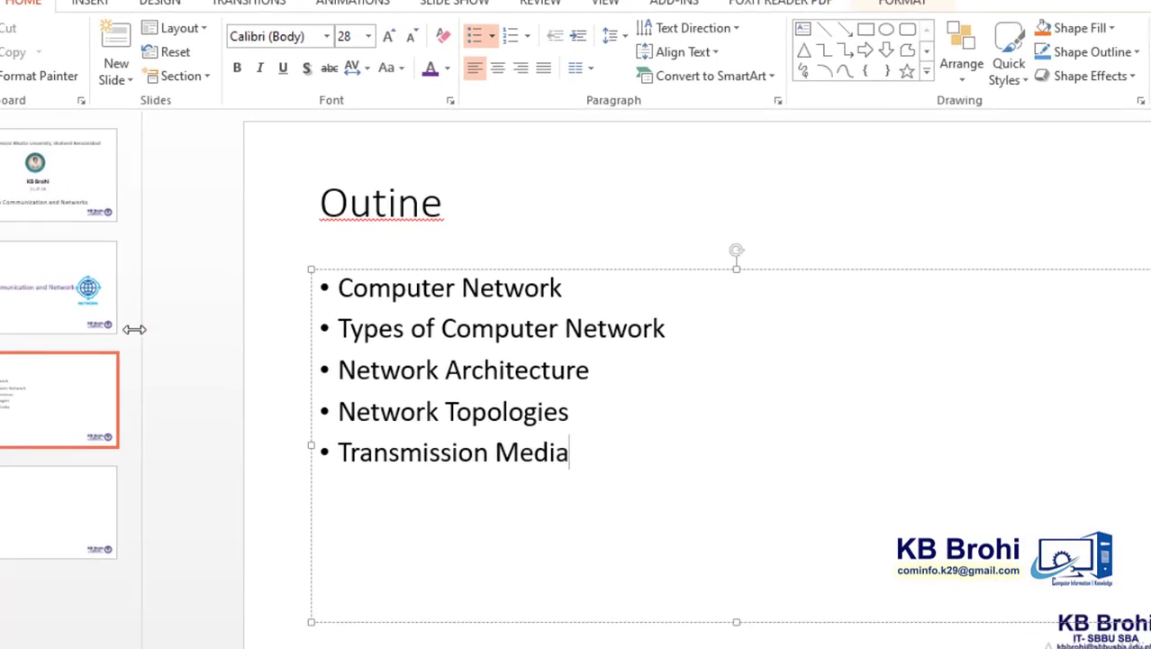
Correct the misspelled title of slide 3 to "Outline" and make it bold
{"action": "right_click", "coordinate": [517, 226]}
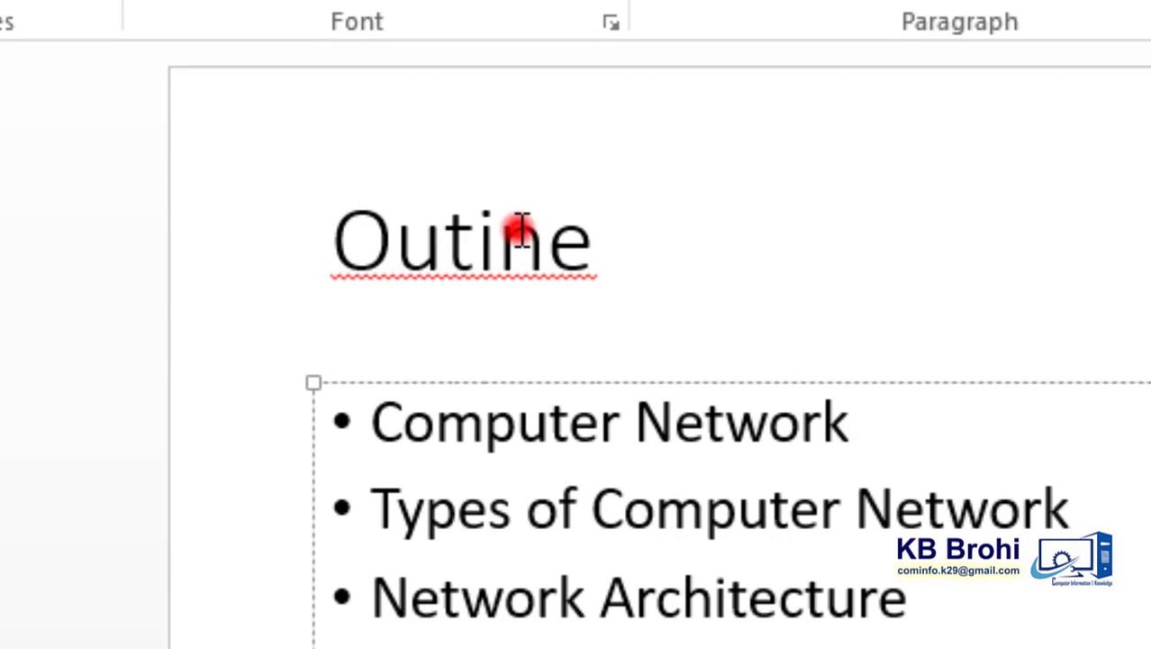
{"action": "left_click", "coordinate": [642, 270]}
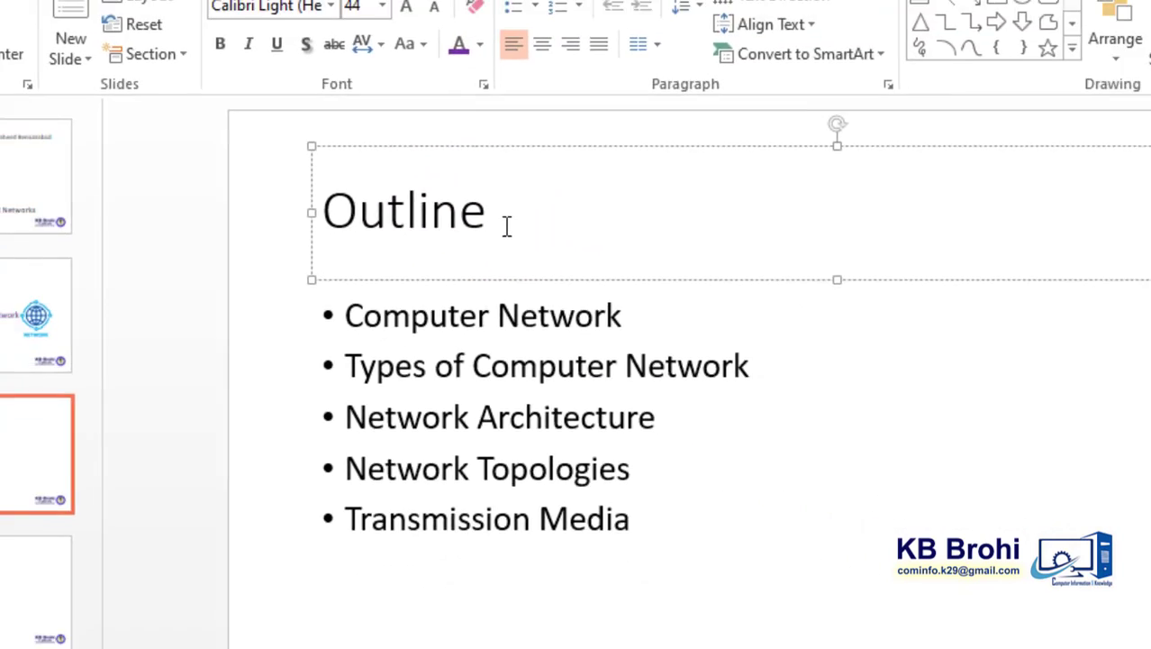
{"action": "double_click", "coordinate": [504, 225]}
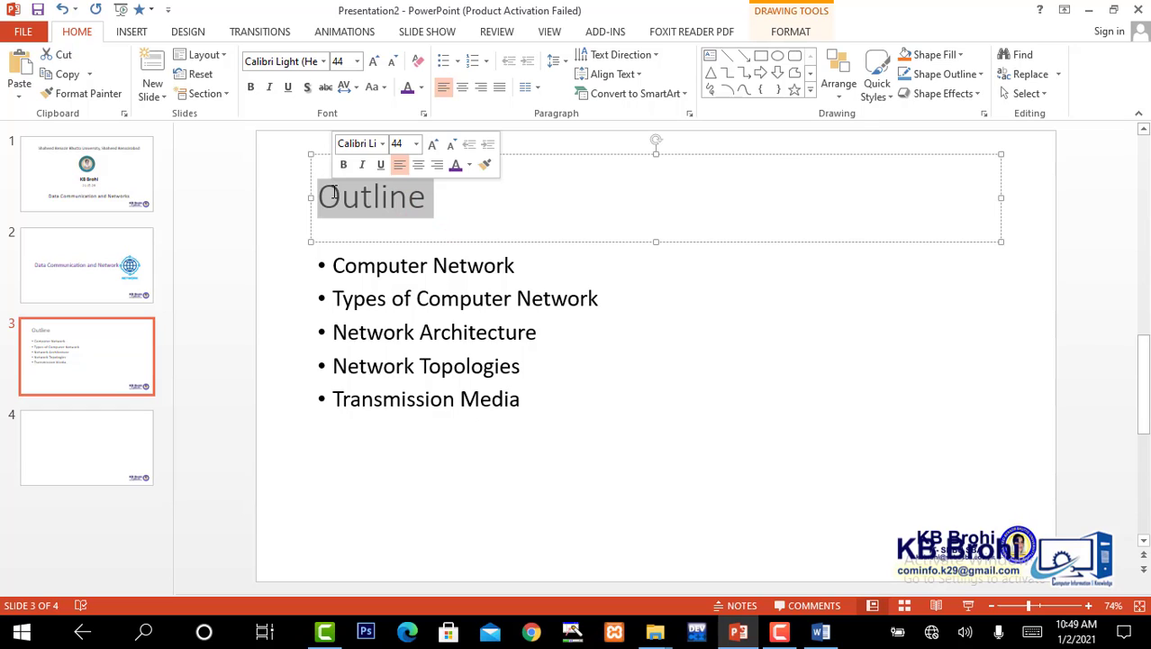
{"action": "left_click", "coordinate": [250, 88]}
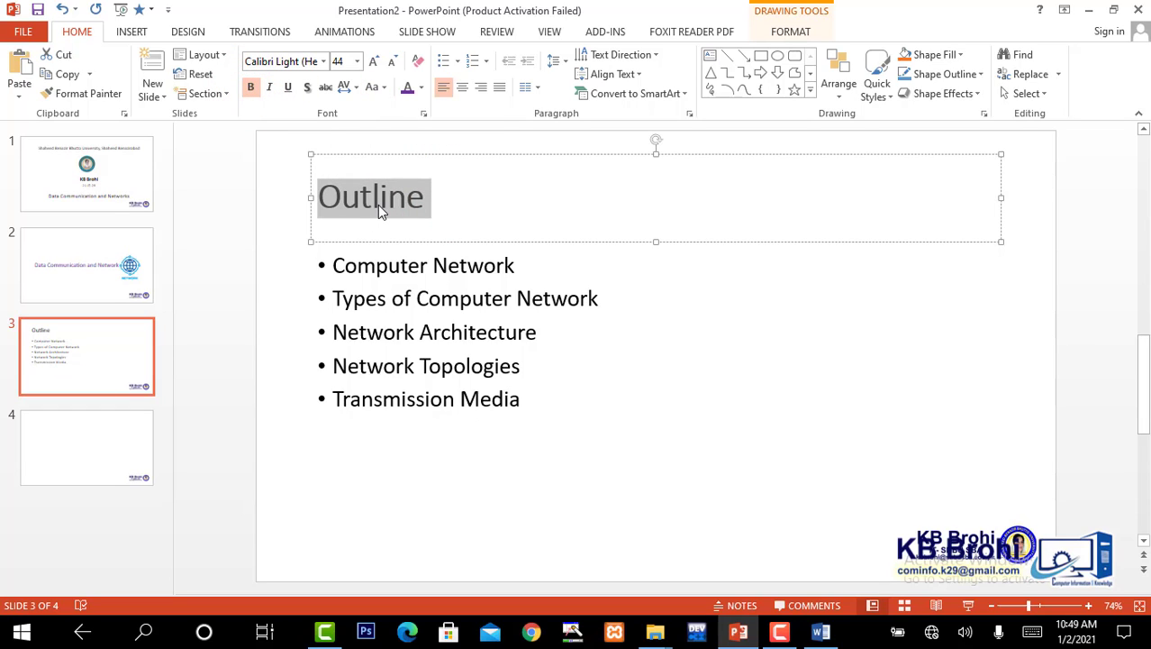
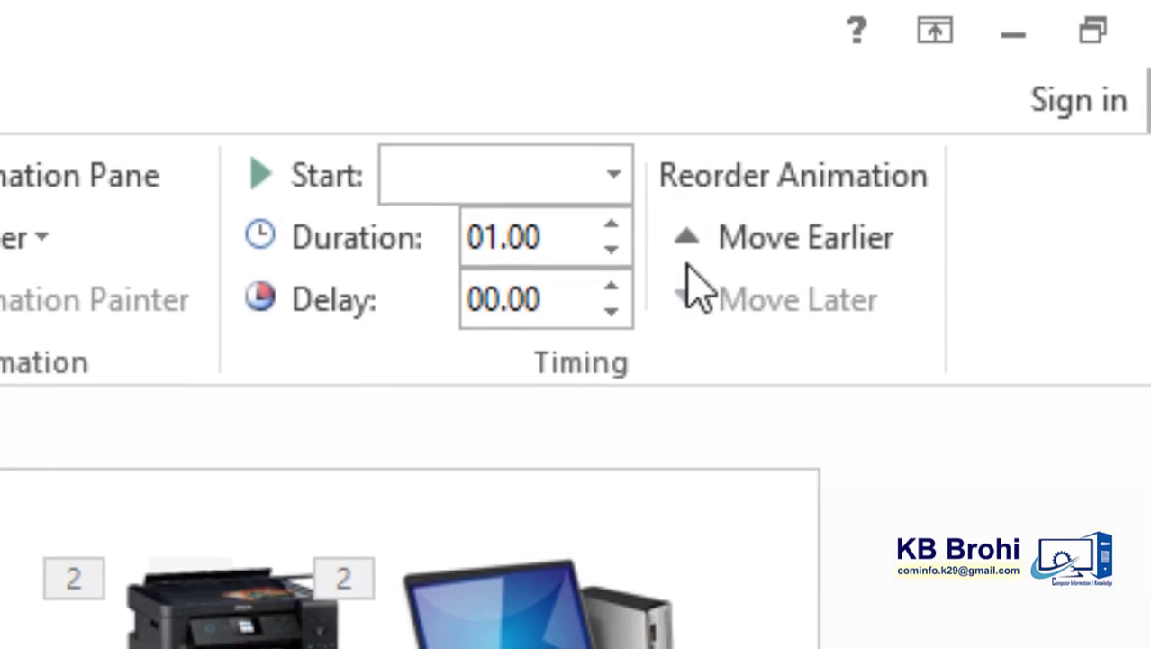
Examine the start options for the selected animations on slide 10 without changing them
{"action": "left_click", "coordinate": [918, 61]}
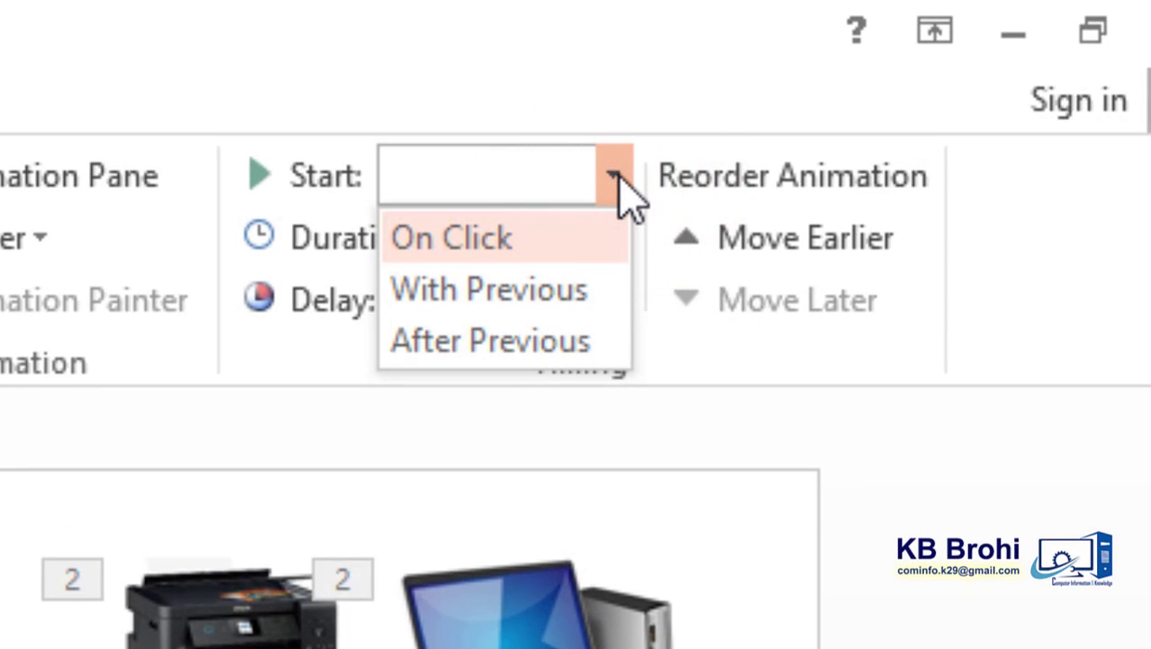
{"action": "key", "text": "Escape"}
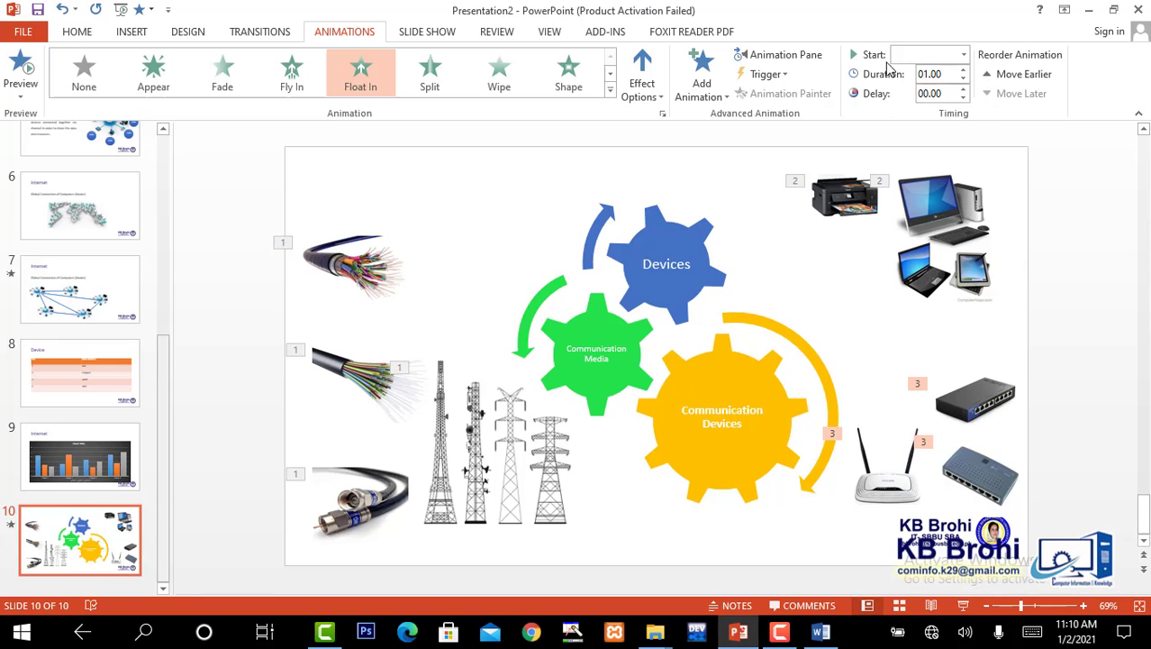
{"action": "left_click", "coordinate": [1070, 262]}
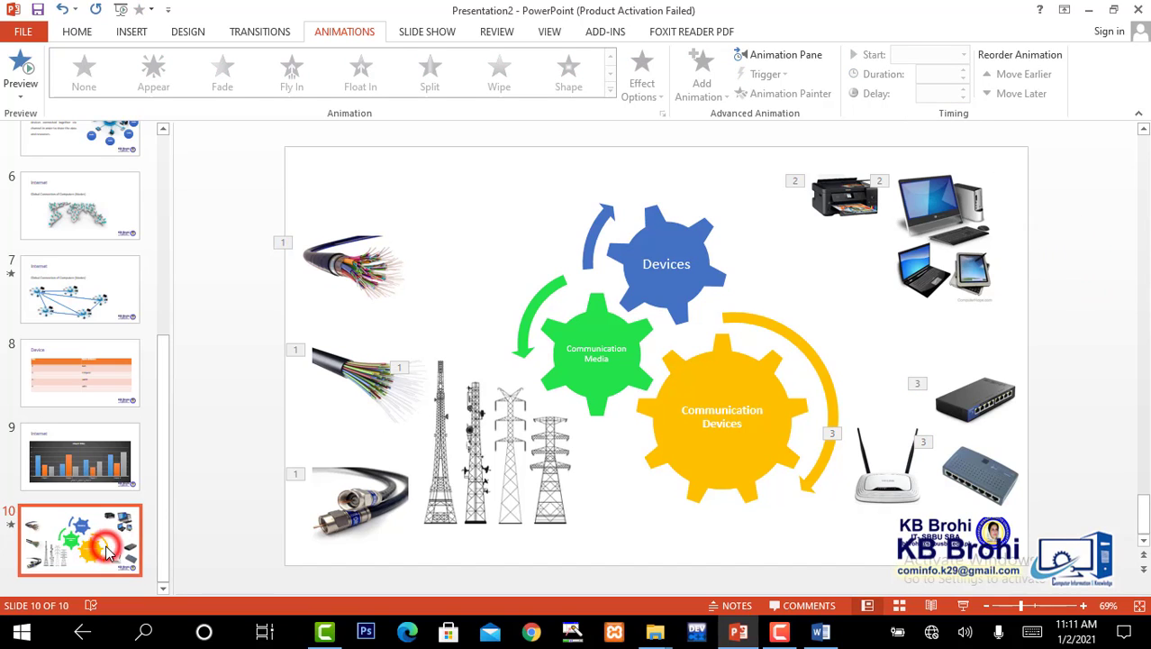
Switch to the Word document and find the Data Communication System Components section on page 4
{"action": "left_click", "coordinate": [820, 631]}
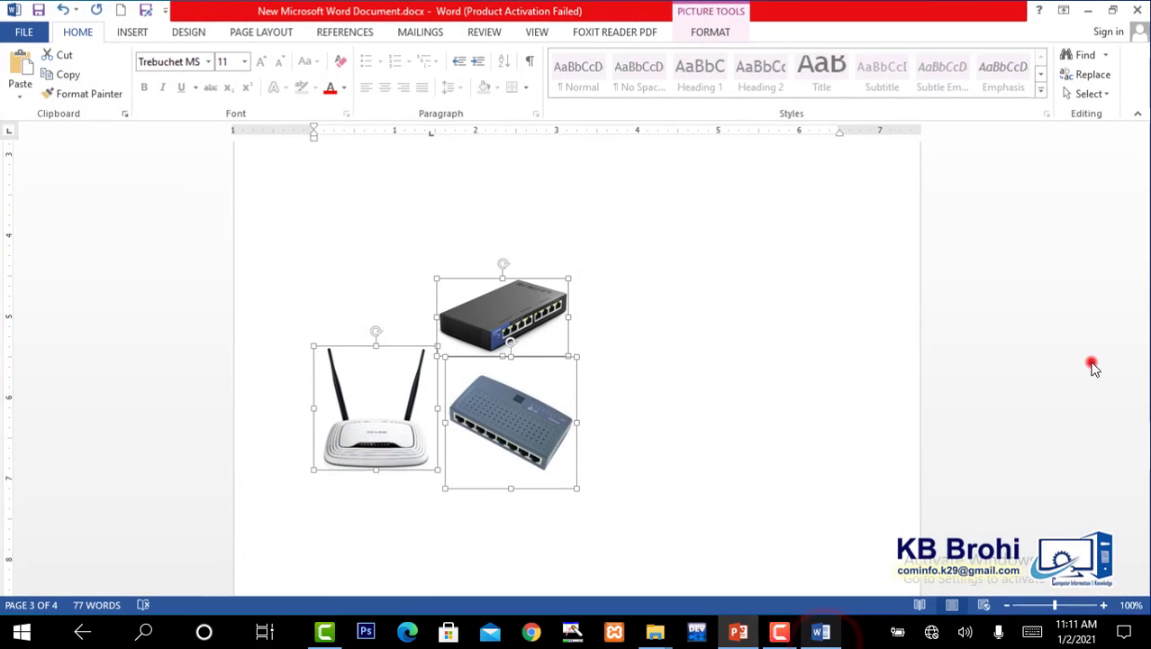
{"action": "left_click", "coordinate": [1092, 367]}
{"action": "left_click", "coordinate": [1092, 366]}
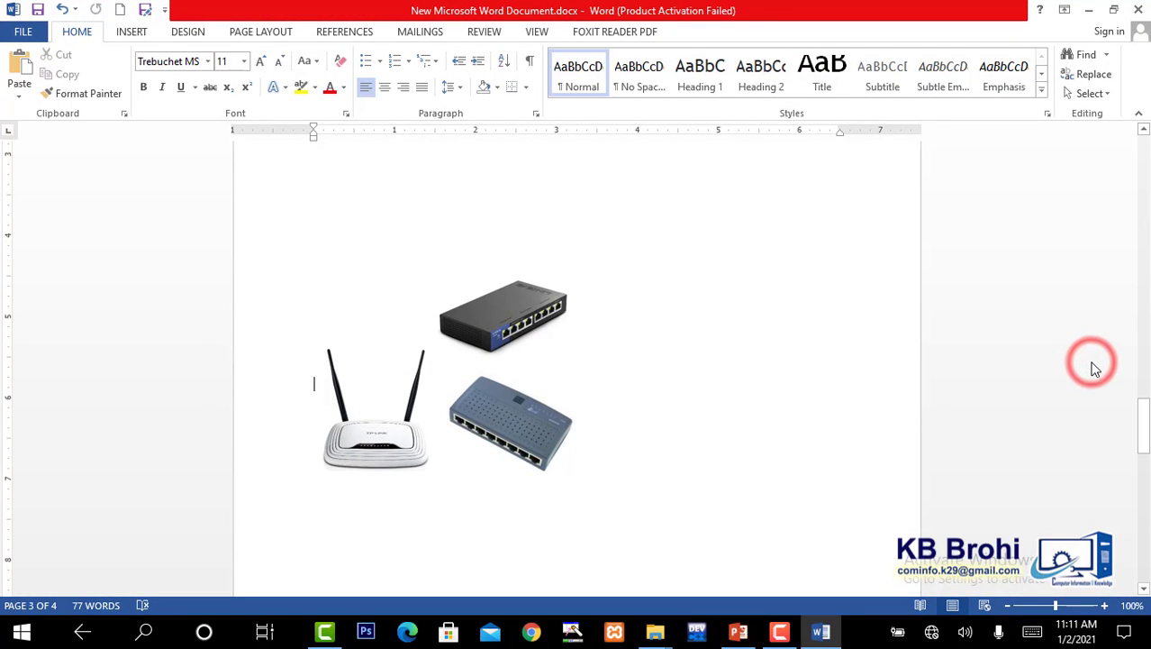
{"action": "key", "text": "Down"}
{"action": "key", "text": "Down"}
{"action": "left_click_drag", "start_coordinate": [1146, 416], "coordinate": [1148, 495]}
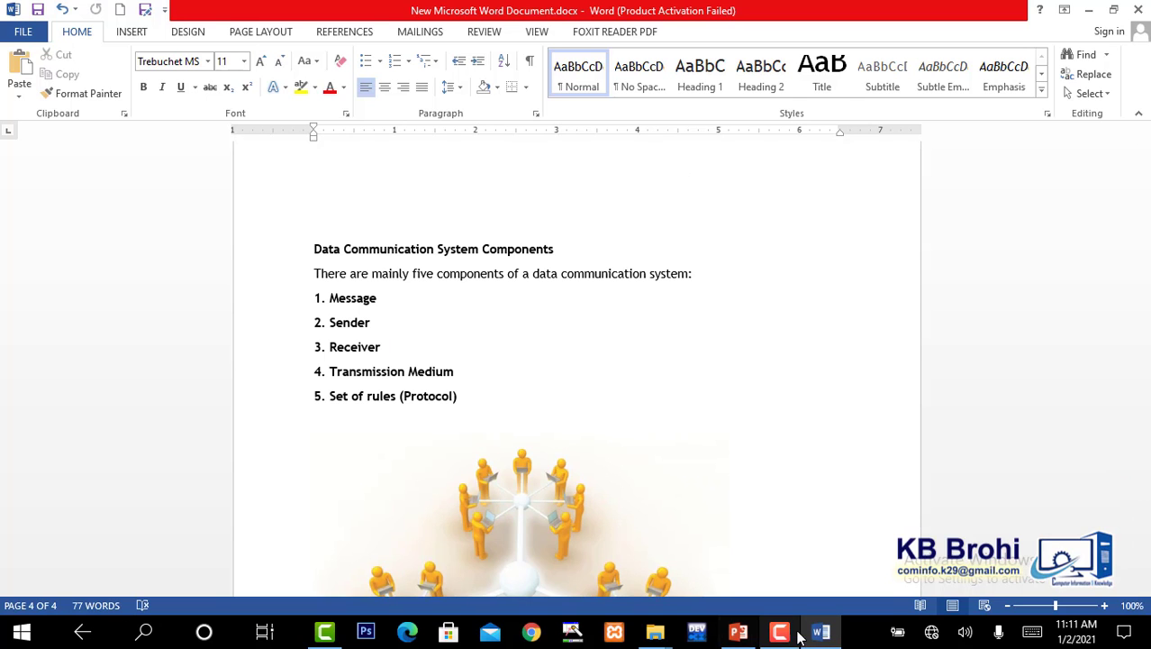
Back in PowerPoint, paste a copy of slide 6 after slide 10 and delete the world map picture from the copy
{"action": "left_click", "coordinate": [748, 636]}
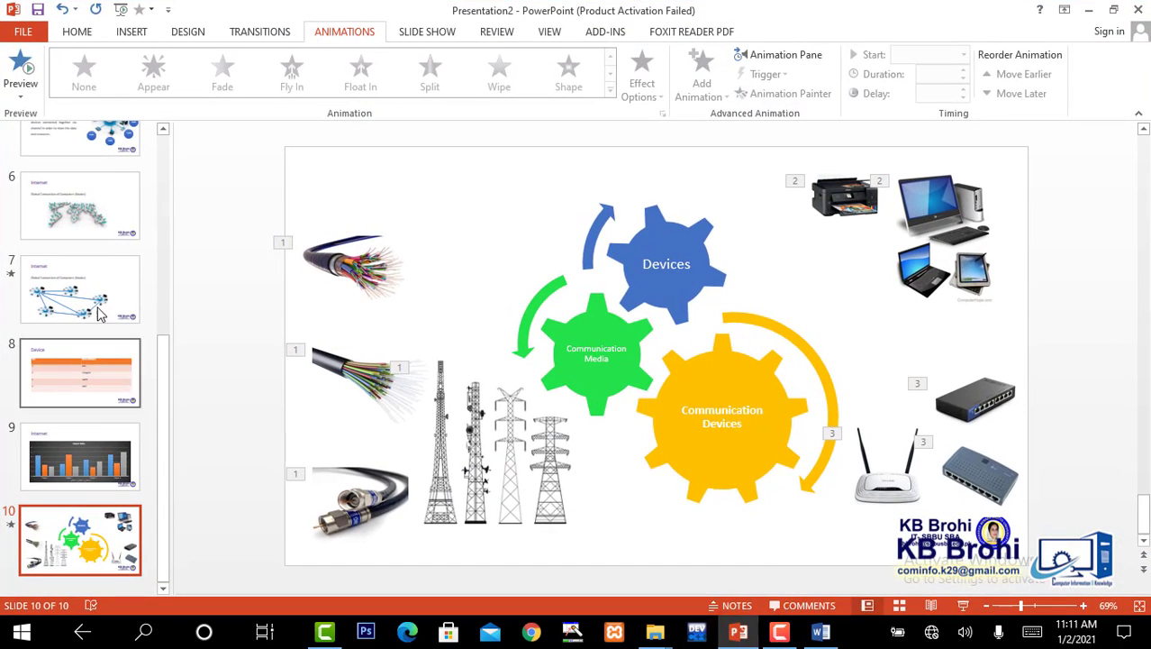
{"action": "left_click", "coordinate": [90, 211]}
{"action": "key", "text": "Down"}
{"action": "key", "text": "Down"}
{"action": "key", "text": "Down"}
{"action": "key", "text": "Down"}
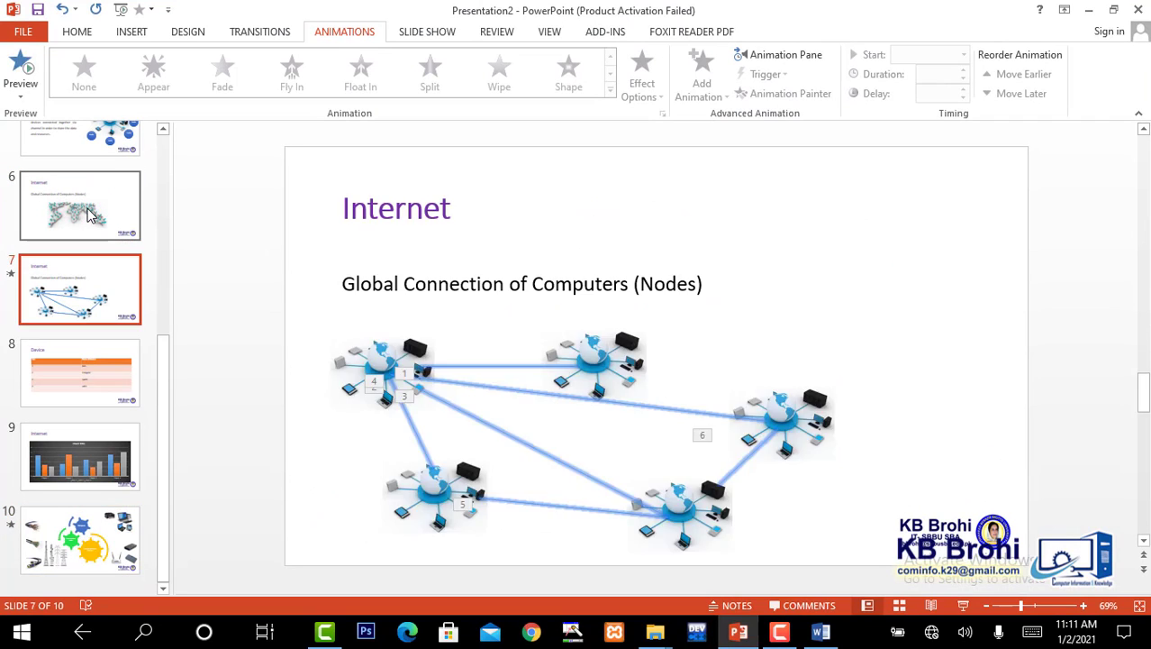
{"action": "key", "text": "ctrl+v"}
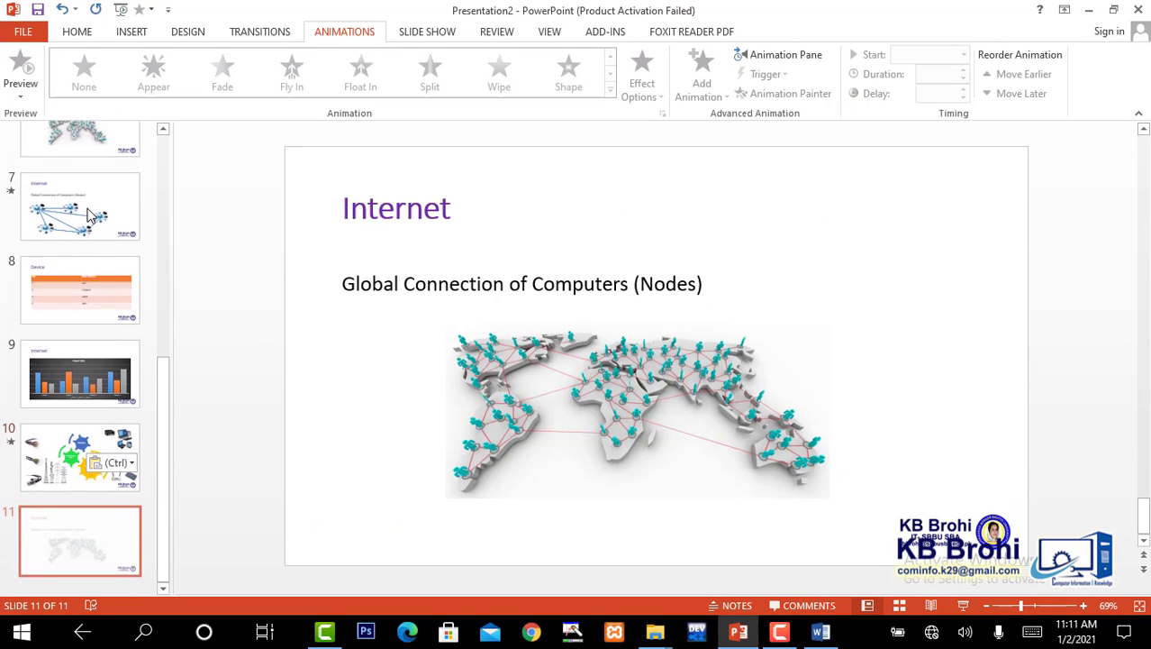
{"action": "left_click", "coordinate": [611, 424]}
{"action": "key", "text": "Delete"}
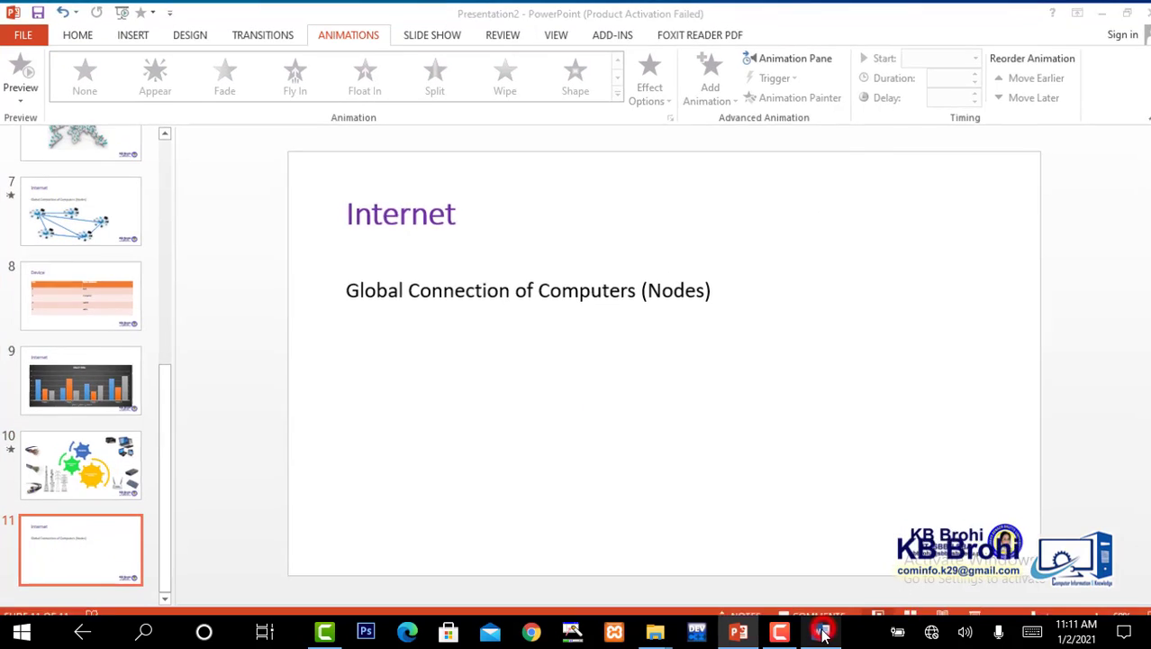
Replace slide 11's title with the heading "Data Communication System Components" copied from Word, keeping text only
{"action": "left_click", "coordinate": [822, 631]}
{"action": "left_click", "coordinate": [408, 322]}
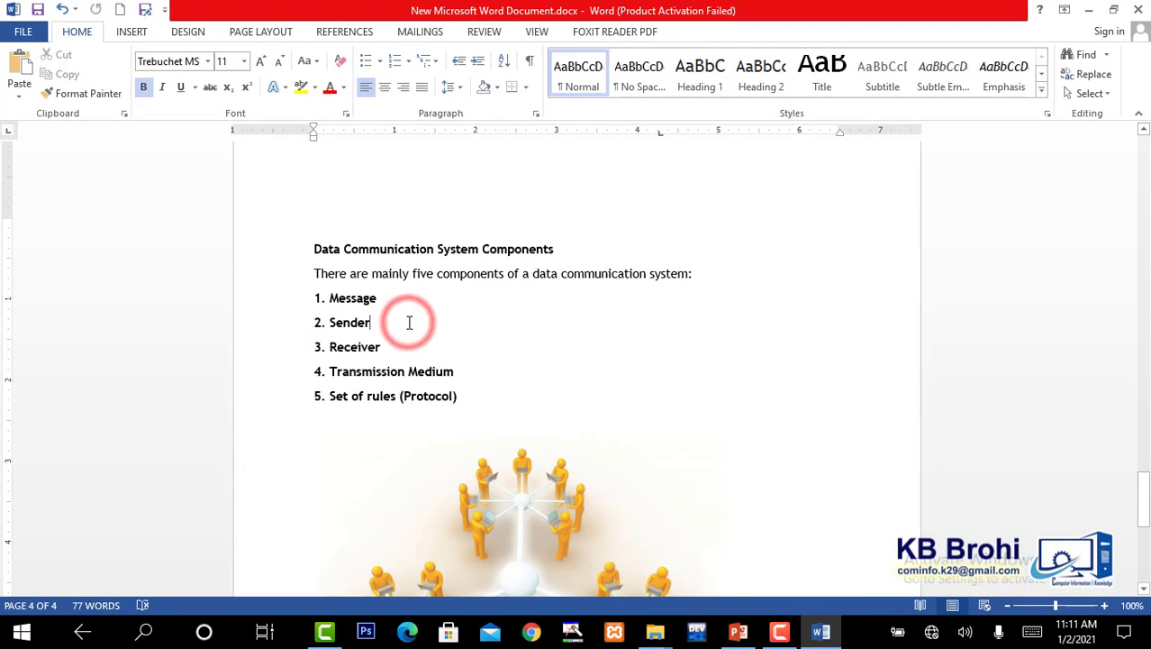
{"action": "key", "text": "ctrl+a"}
{"action": "left_click", "coordinate": [408, 325]}
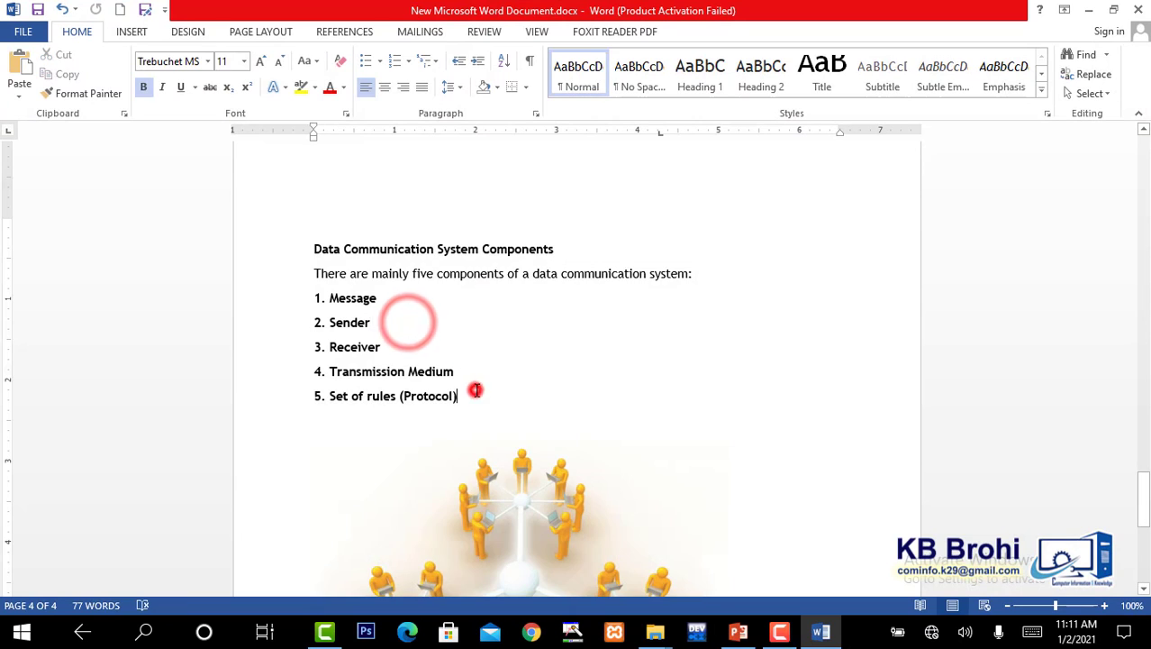
{"action": "triple_click", "coordinate": [396, 253]}
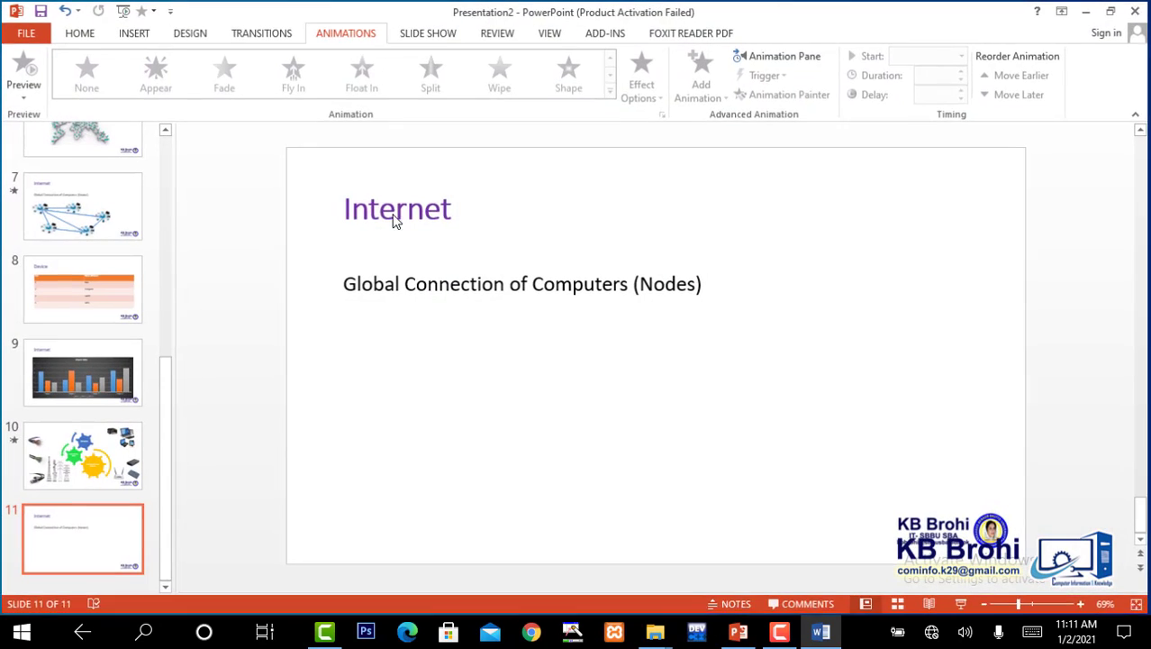
{"action": "left_click", "coordinate": [393, 209]}
{"action": "double_click", "coordinate": [394, 209]}
{"action": "right_click", "coordinate": [387, 216]}
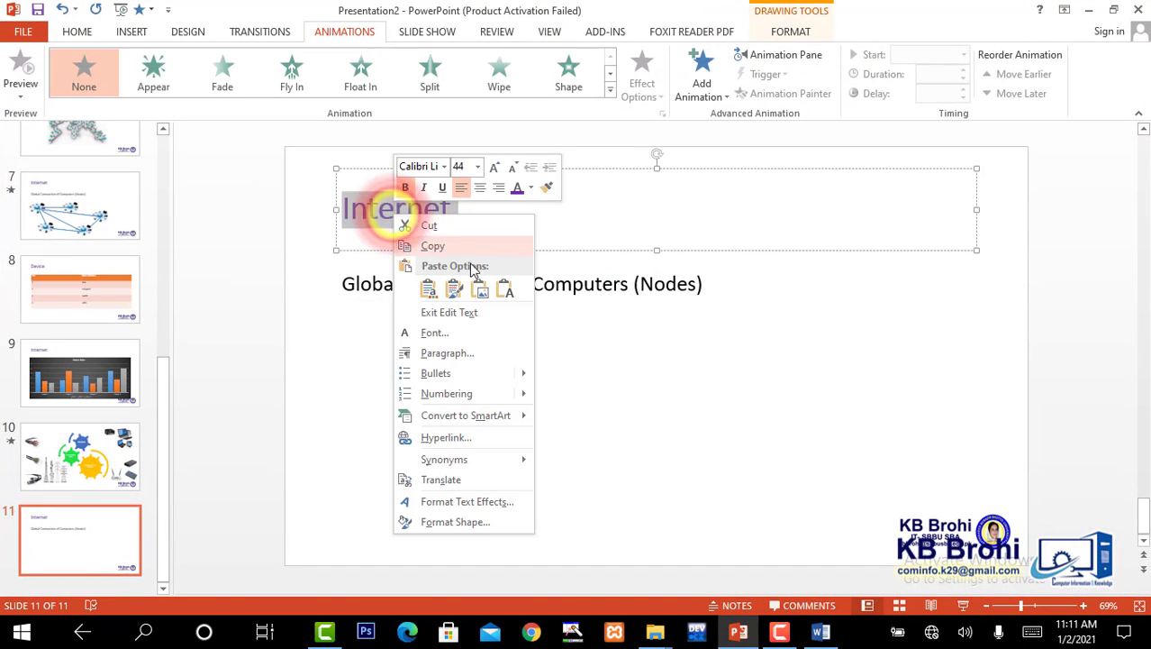
{"action": "left_click", "coordinate": [501, 292]}
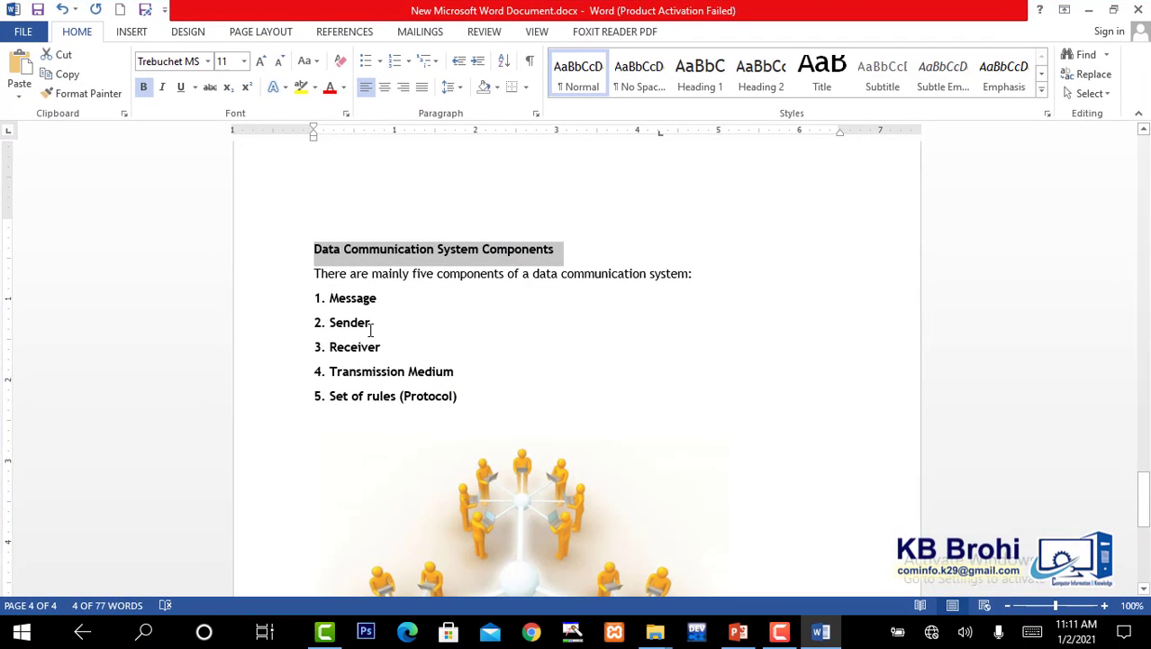
Replace slide 11's body text with the introductory sentence and five numbered components copied from Word, keeping text only
{"action": "left_click", "coordinate": [387, 265]}
{"action": "left_click_drag", "start_coordinate": [473, 403], "coordinate": [324, 276]}
{"action": "key", "text": "ctrl+c"}
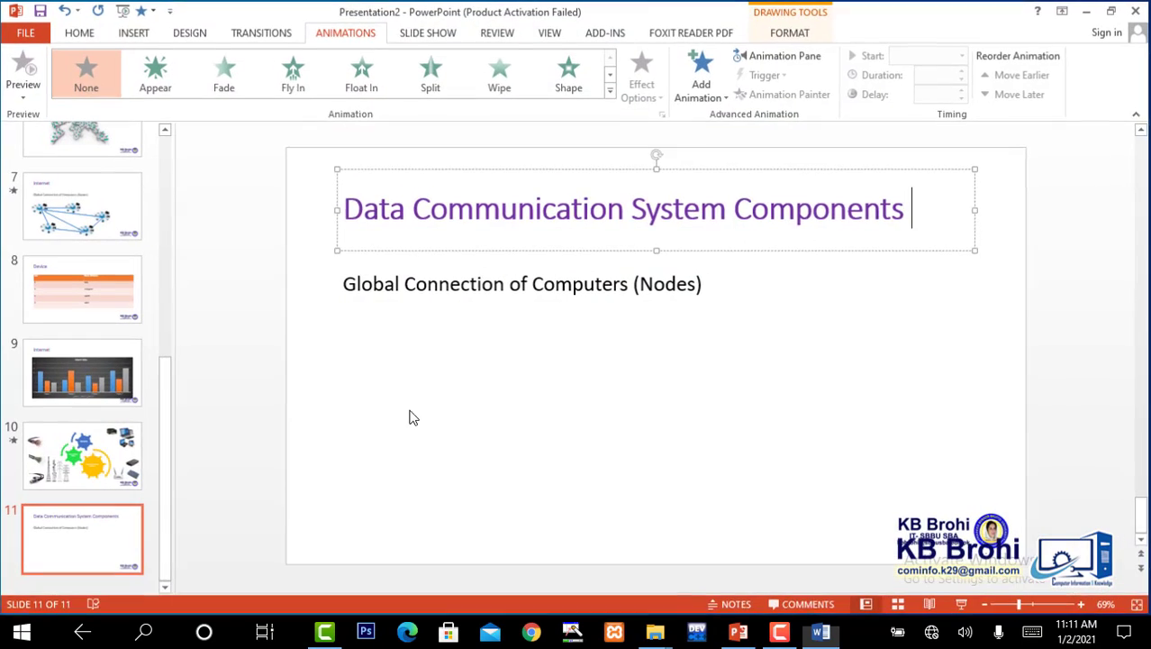
{"action": "left_click", "coordinate": [398, 355]}
{"action": "left_click", "coordinate": [397, 285]}
{"action": "triple_click", "coordinate": [397, 285]}
{"action": "right_click", "coordinate": [401, 288]}
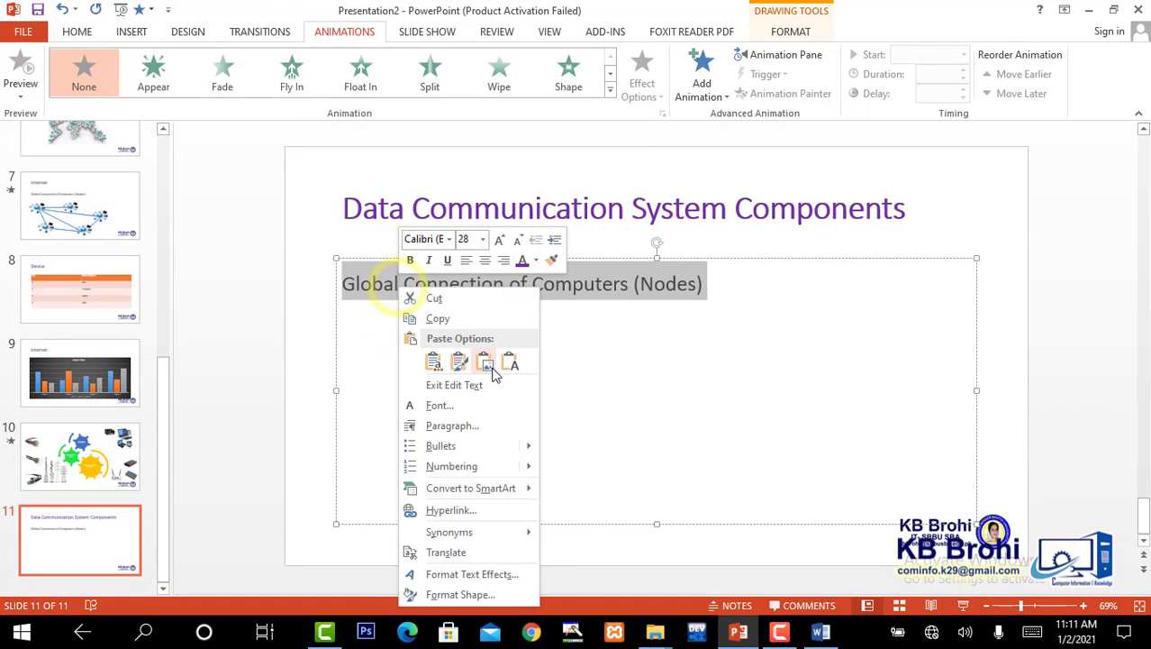
{"action": "left_click", "coordinate": [510, 364]}
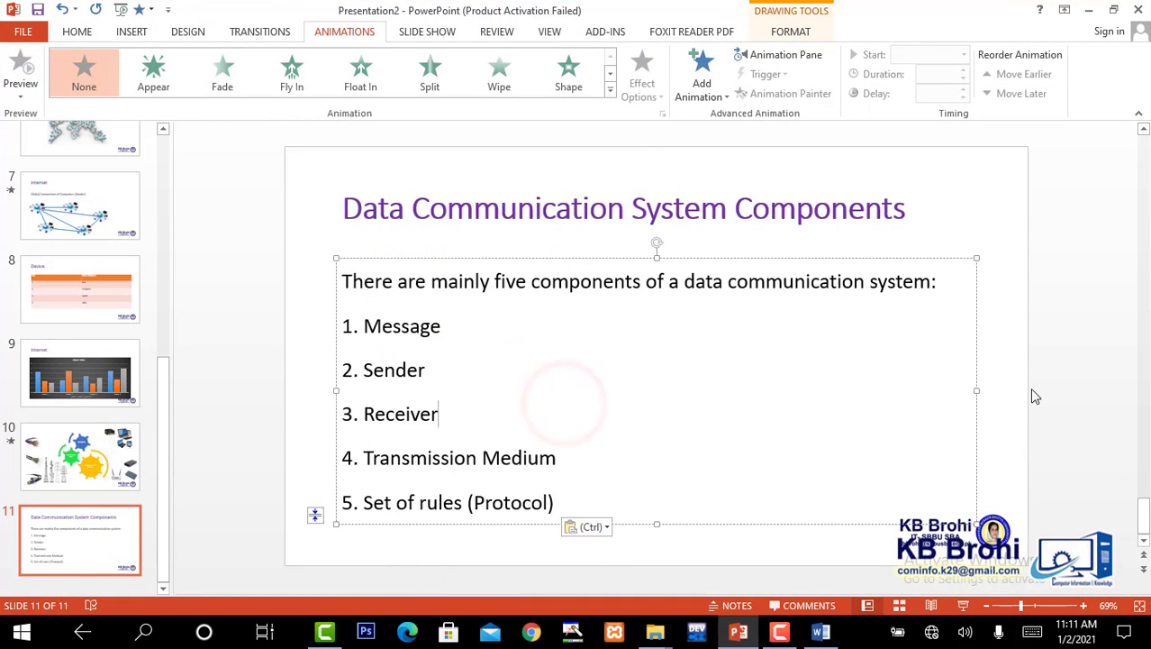
Make the sentence "There are mainly five components of a data communication system:" bold on slide 11
{"action": "left_click", "coordinate": [1101, 412]}
{"action": "left_click", "coordinate": [793, 280]}
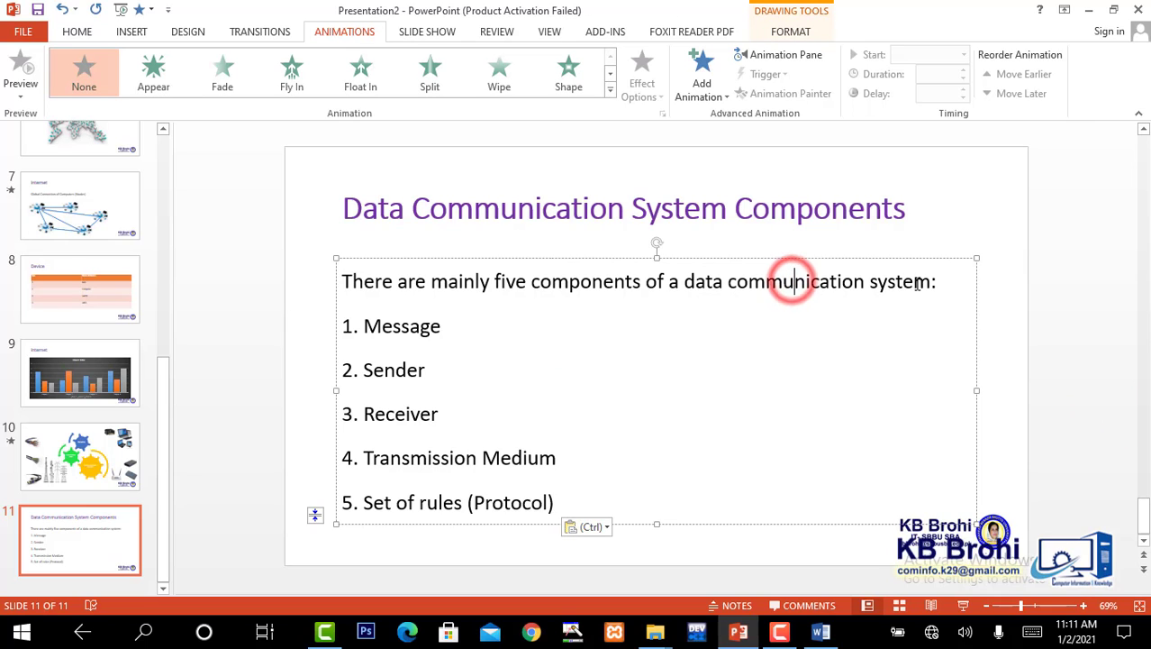
{"action": "left_click_drag", "start_coordinate": [944, 283], "coordinate": [290, 288]}
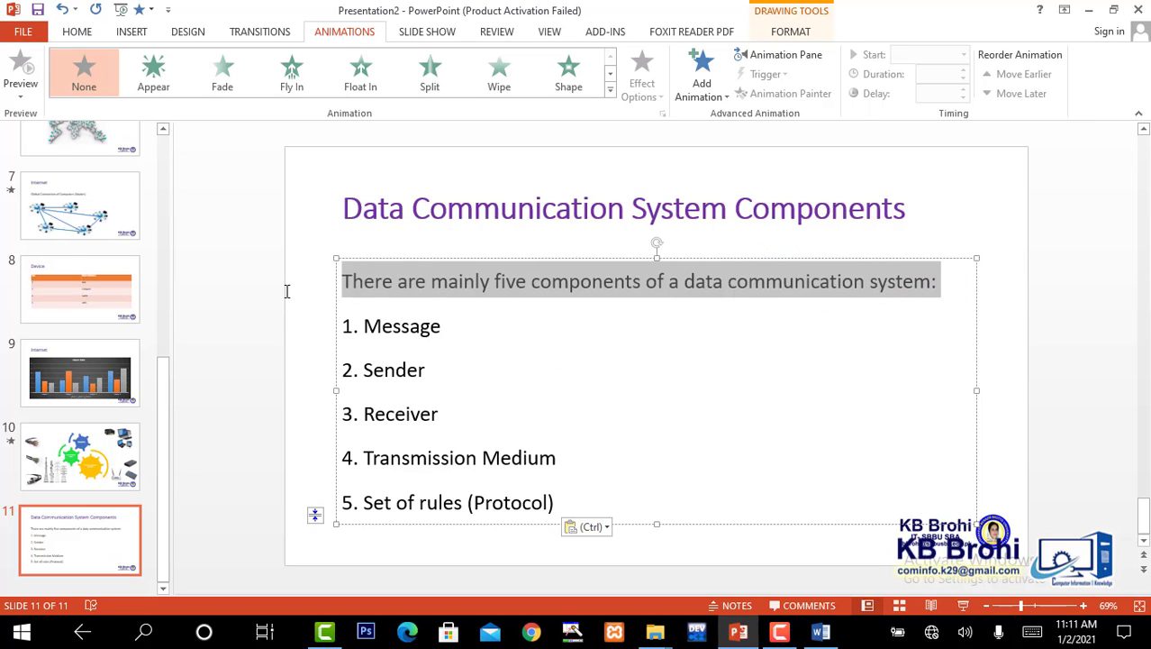
{"action": "key", "text": "ctrl+b"}
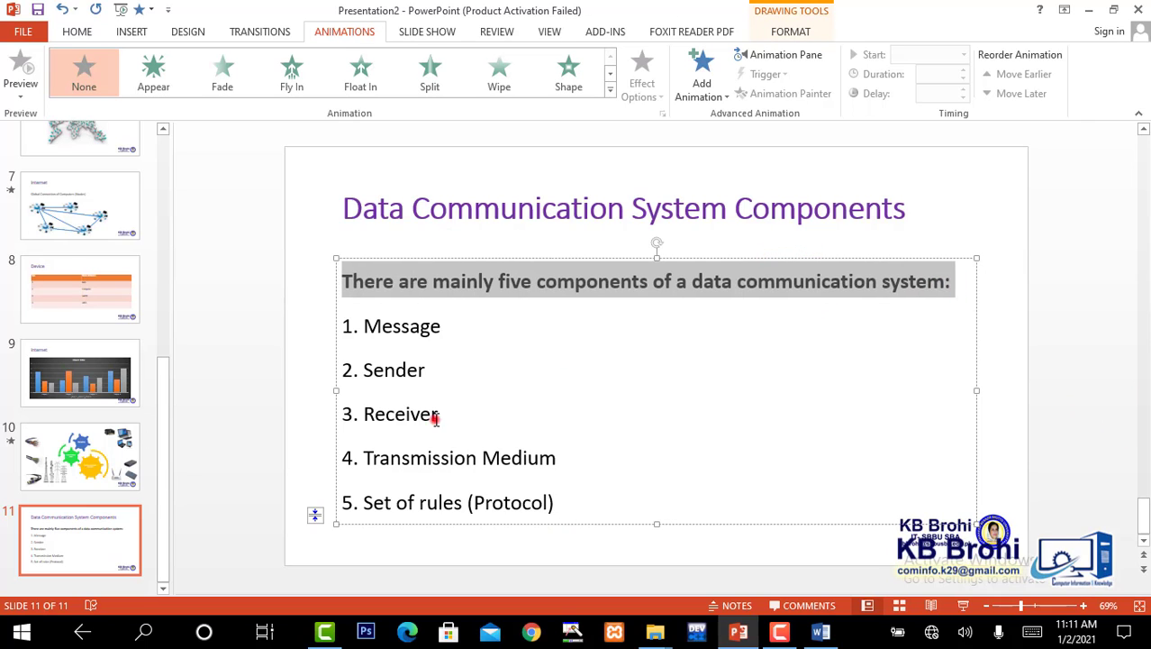
Reduce the font size of the five numbered components, from Message to Set of rules (Protocol), on slide 11
{"action": "left_click", "coordinate": [437, 416]}
{"action": "left_click_drag", "start_coordinate": [558, 502], "coordinate": [333, 324]}
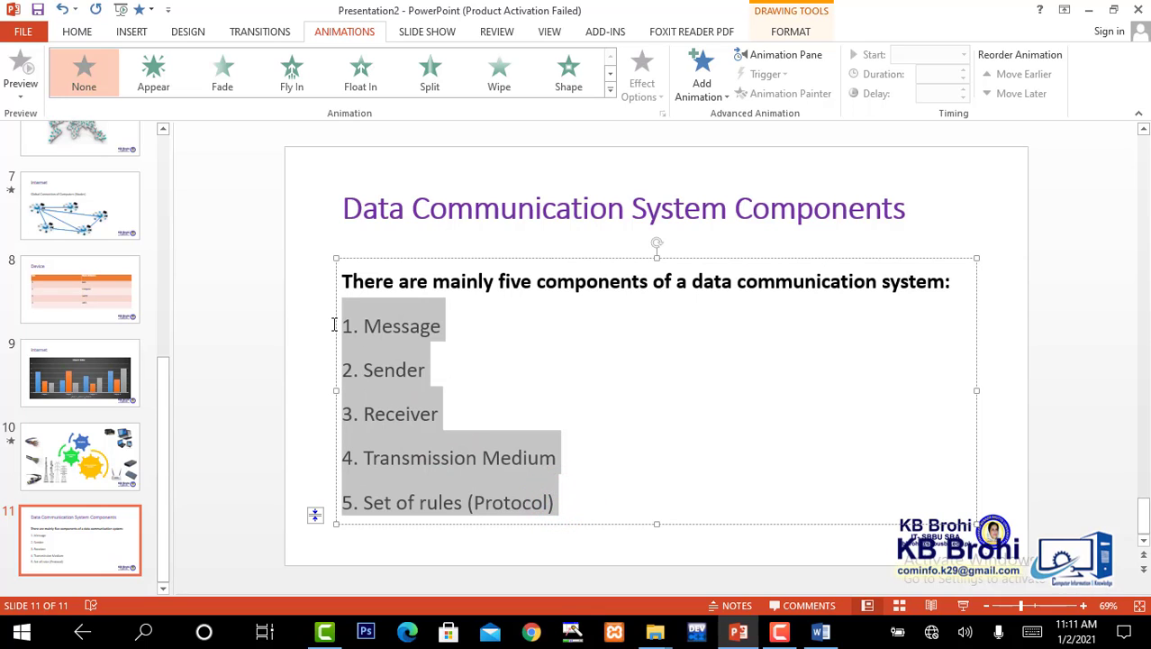
{"action": "key", "text": "ctrl+shift+comma"}
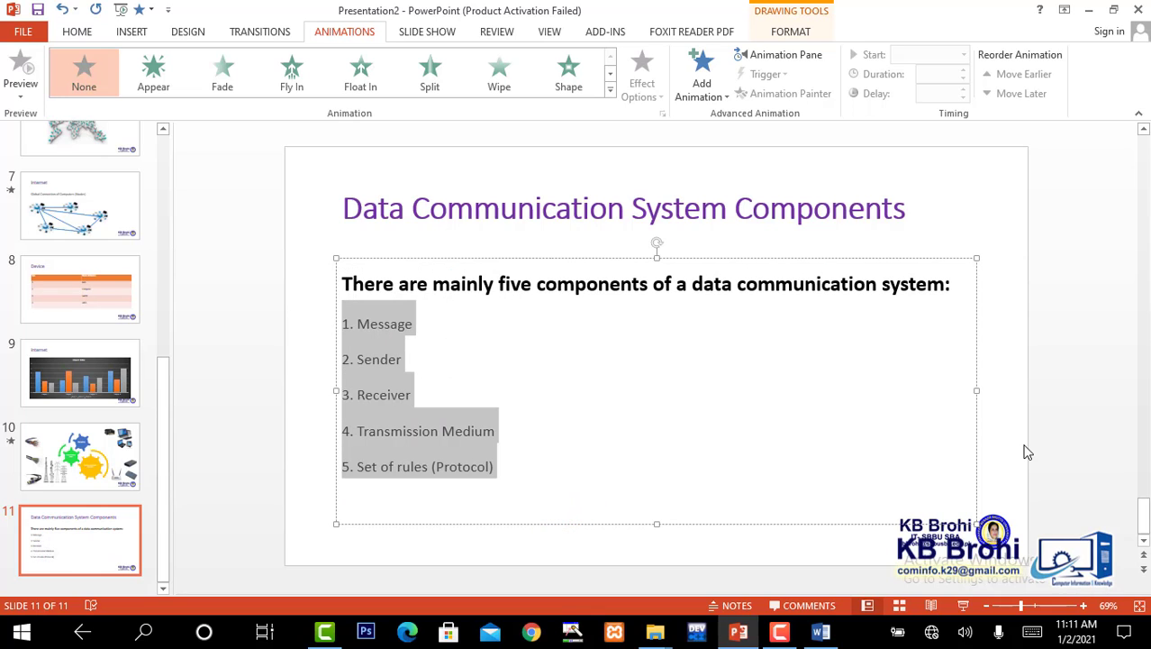
{"action": "left_click", "coordinate": [1051, 432]}
Copy the picture of connected orange figures from the Word document onto slide 11 and place it beside the numbered list
{"action": "left_click", "coordinate": [819, 631]}
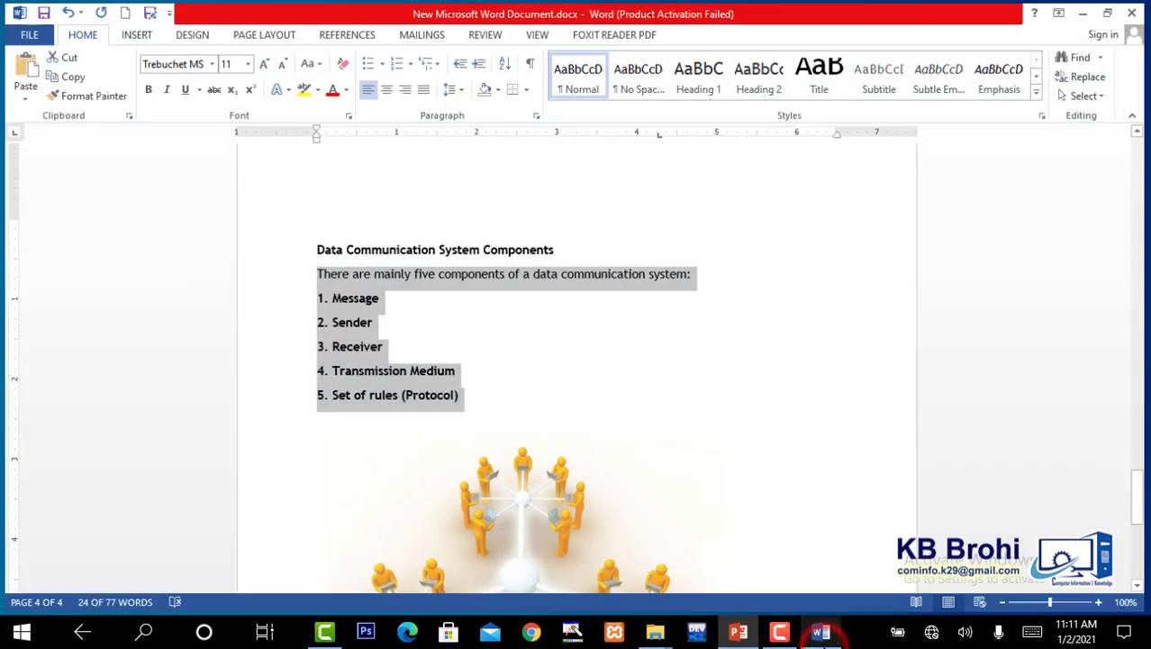
{"action": "left_click", "coordinate": [544, 553]}
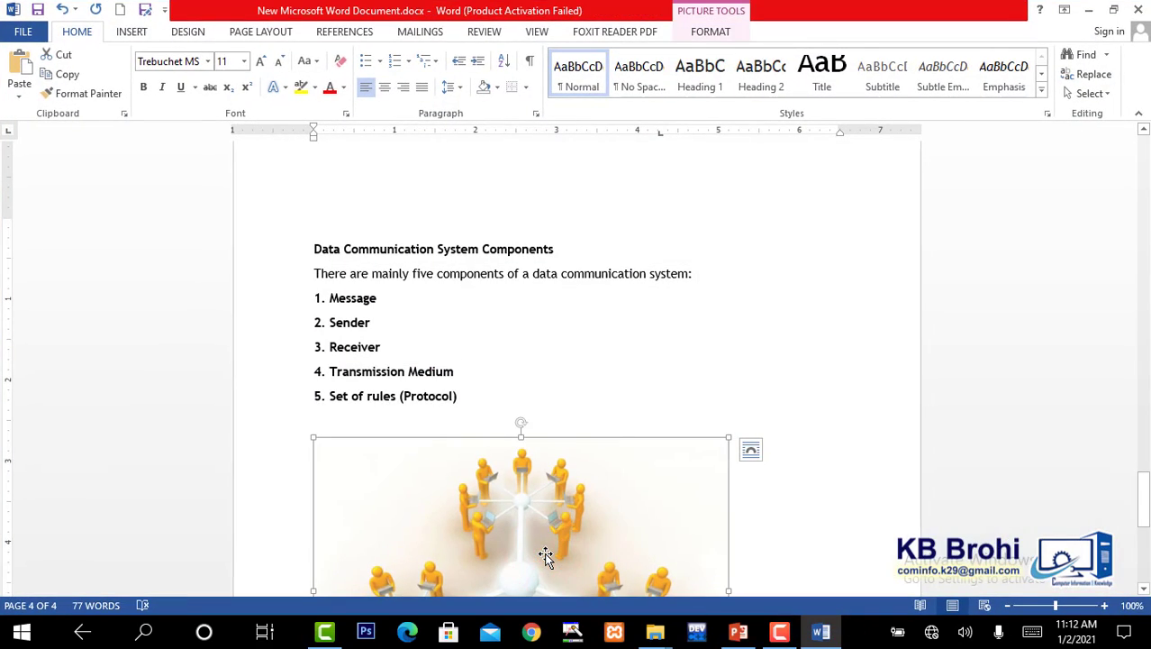
{"action": "key", "text": "ctrl+c"}
{"action": "key", "text": "alt+Tab"}
{"action": "key", "text": "ctrl+v"}
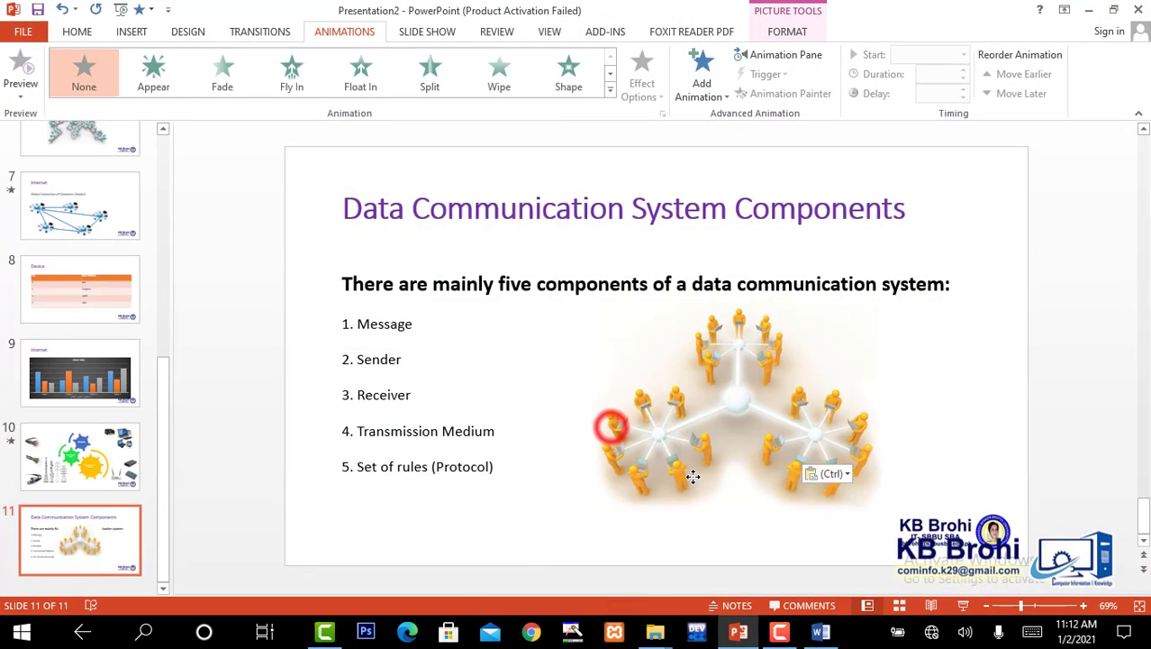
{"action": "left_click_drag", "start_coordinate": [693, 476], "coordinate": [690, 494]}
{"action": "left_click", "coordinate": [1057, 381]}
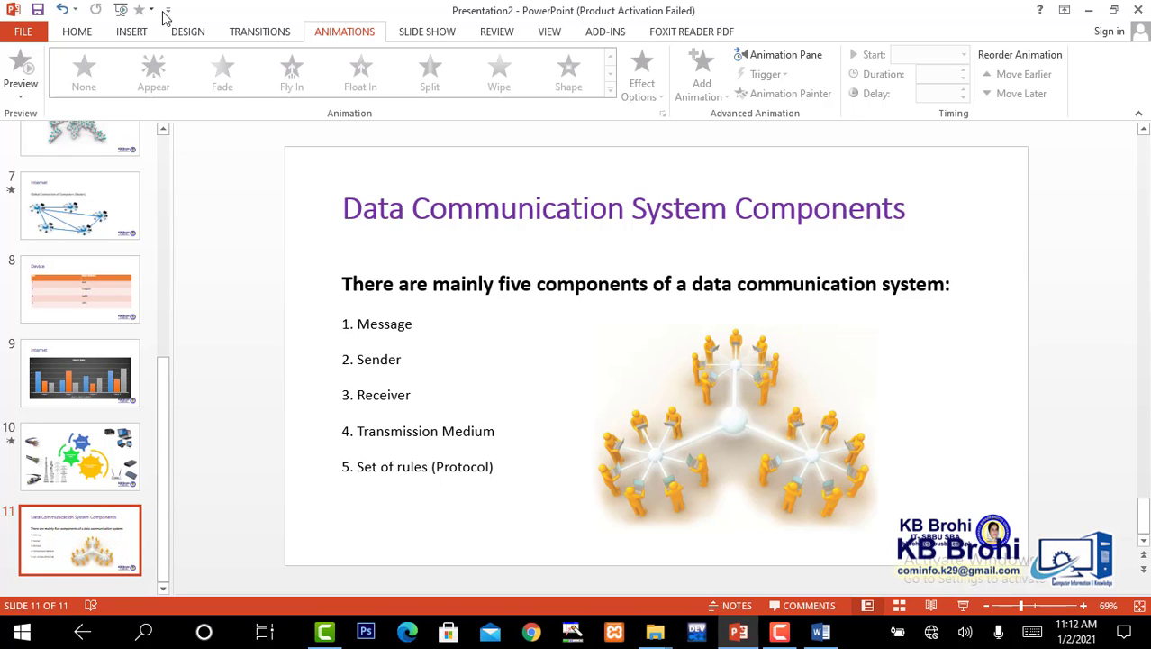
Add a new slide 12 after the components slide and delete its title and content placeholders
{"action": "left_click", "coordinate": [83, 36]}
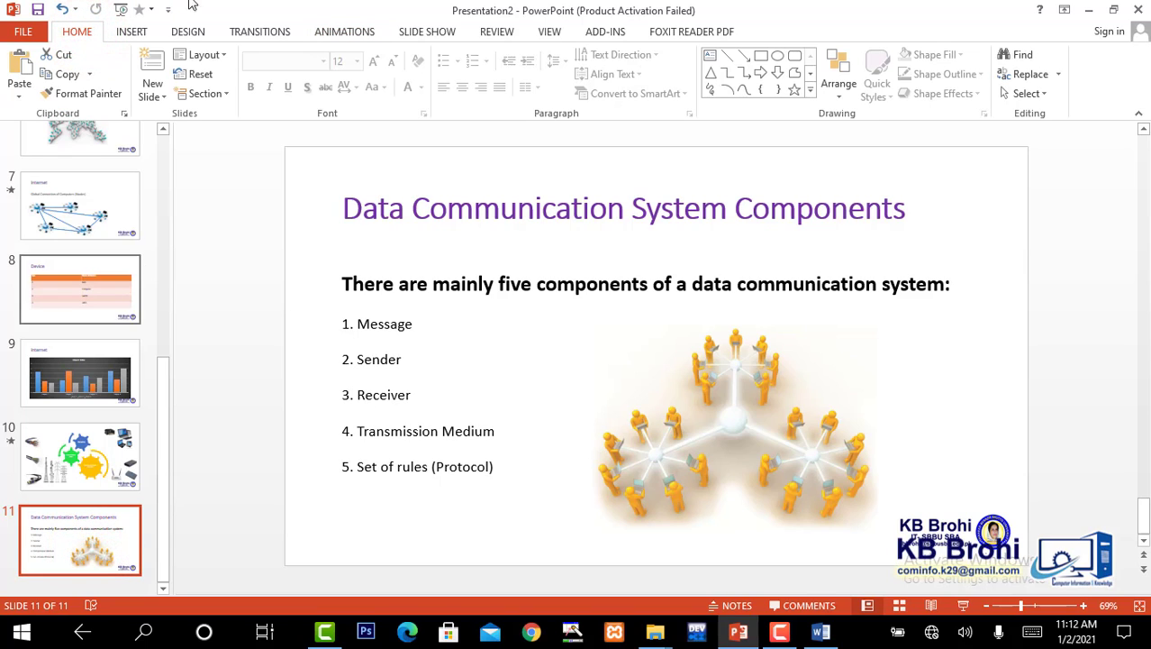
{"action": "left_click", "coordinate": [149, 67]}
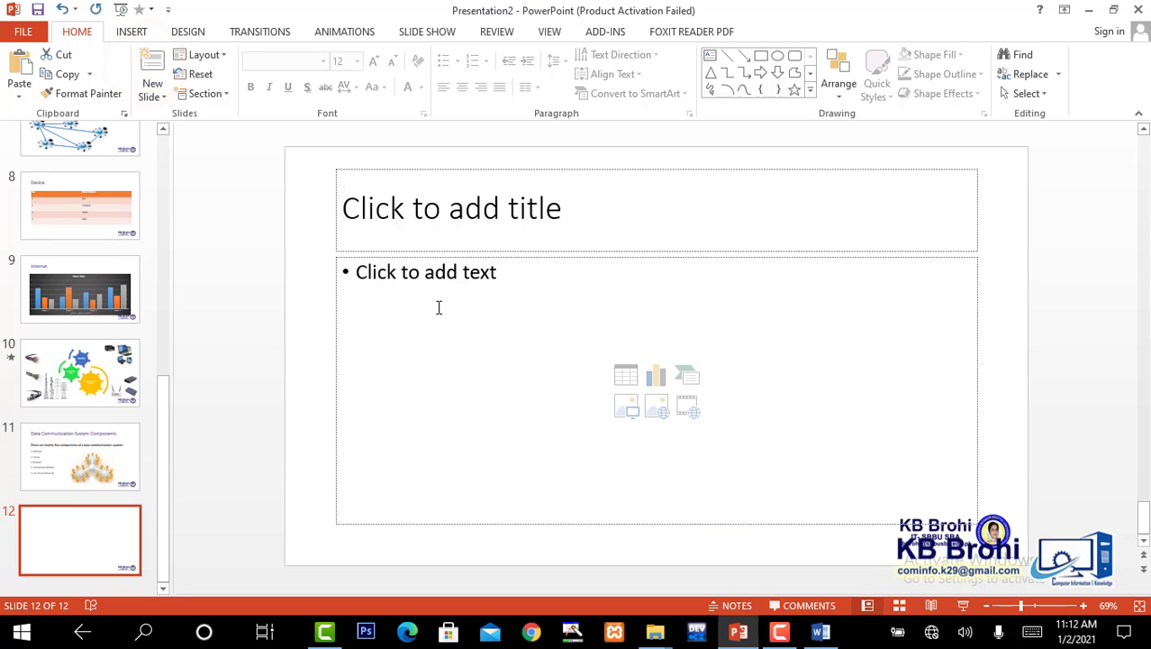
{"action": "left_click", "coordinate": [503, 171]}
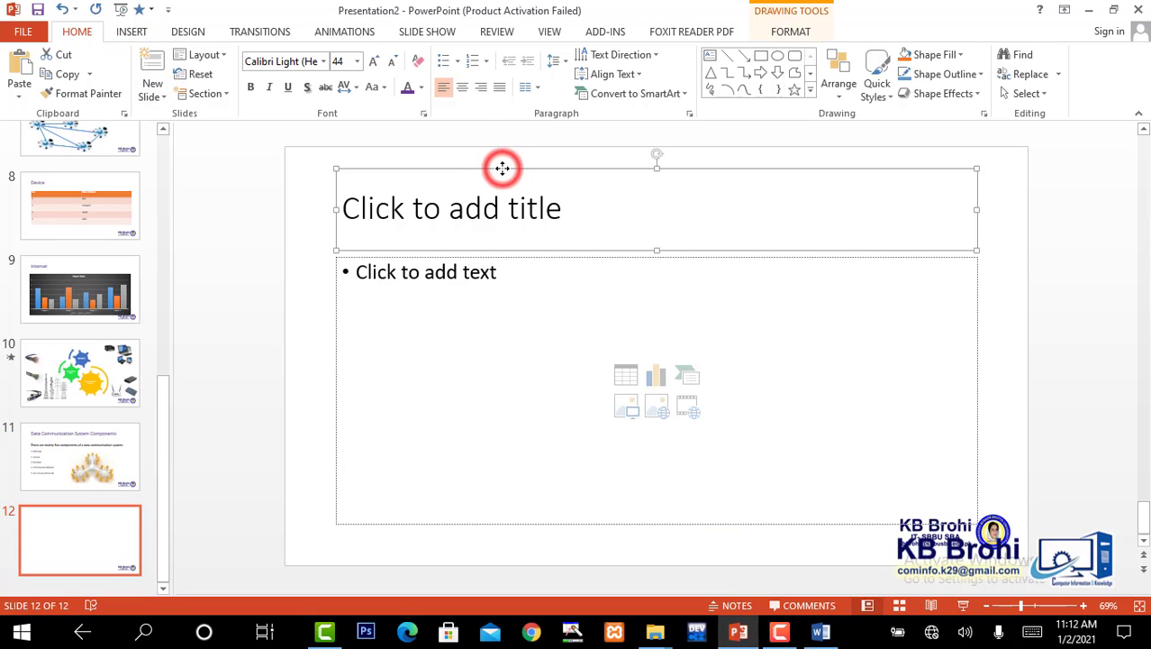
{"action": "key", "text": "Delete"}
{"action": "left_click", "coordinate": [518, 260]}
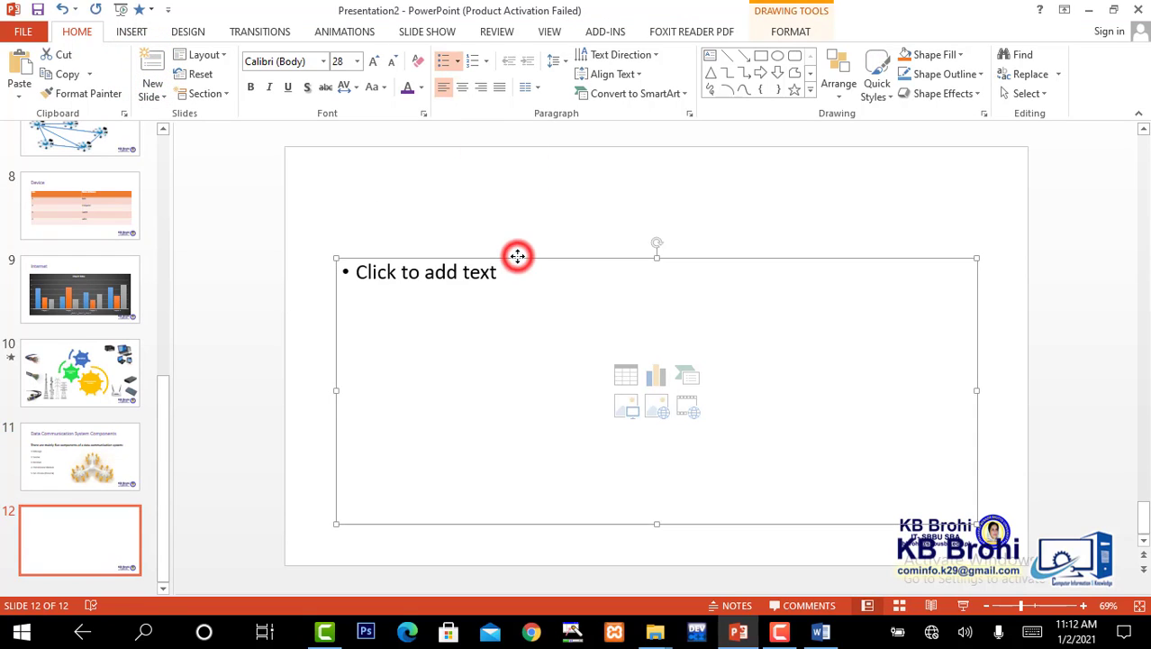
{"action": "key", "text": "Delete"}
Start inserting a video stored on the PC and browse to the Work folder on Local Disk (D:)
{"action": "left_click", "coordinate": [410, 97]}
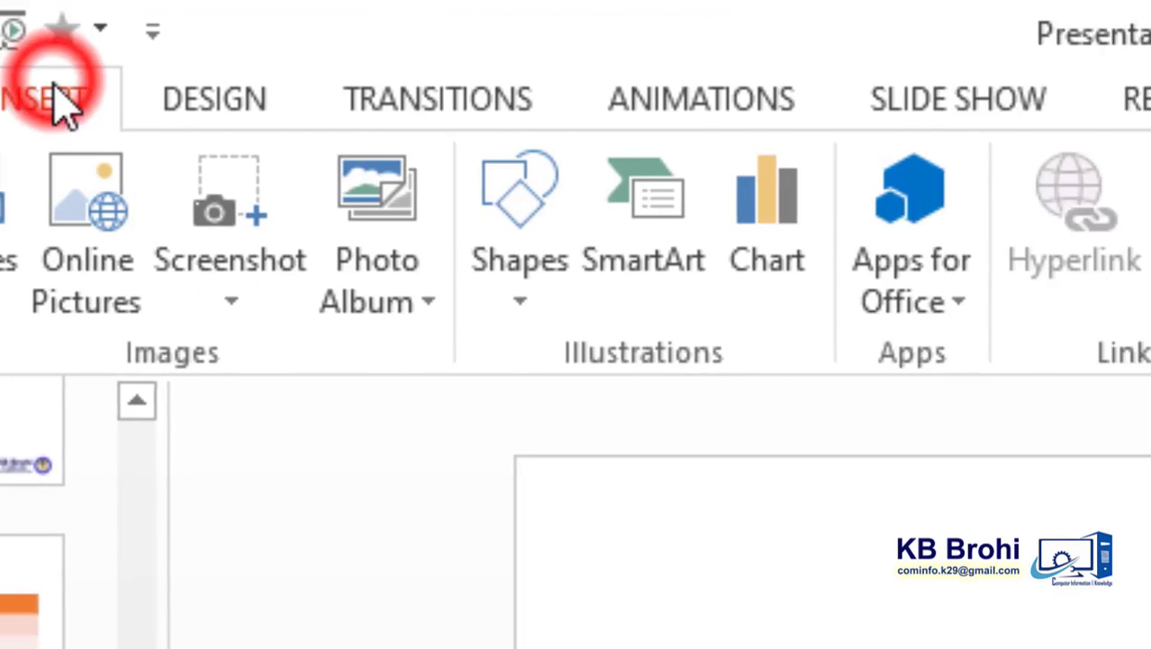
{"action": "left_click", "coordinate": [876, 257]}
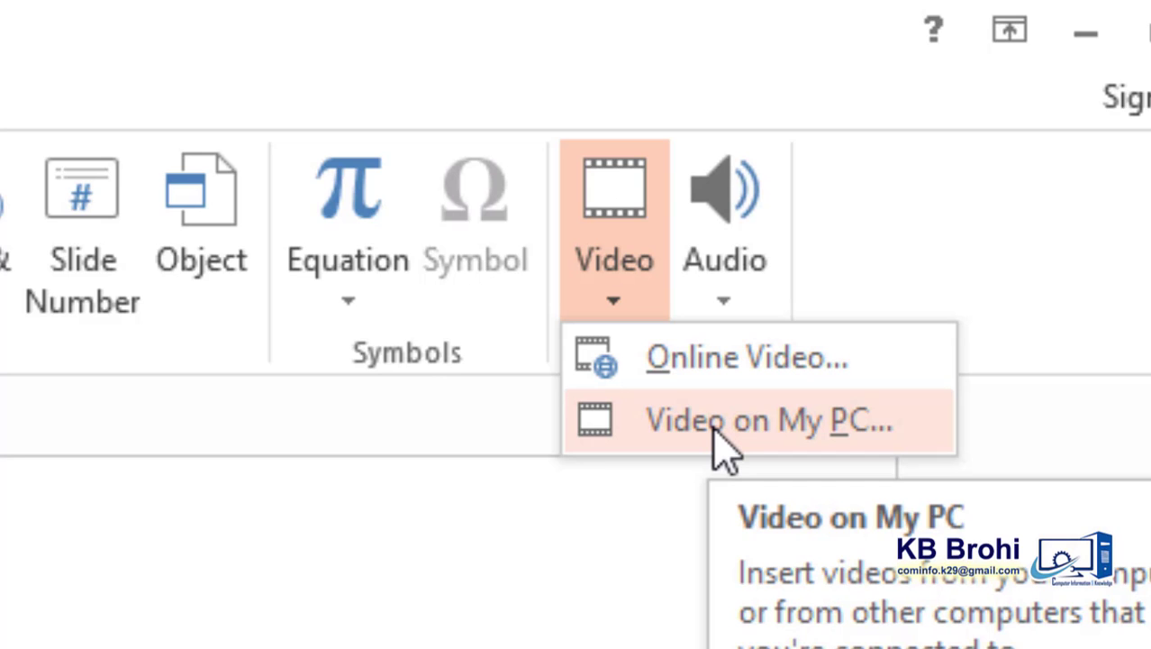
{"action": "left_click", "coordinate": [718, 440]}
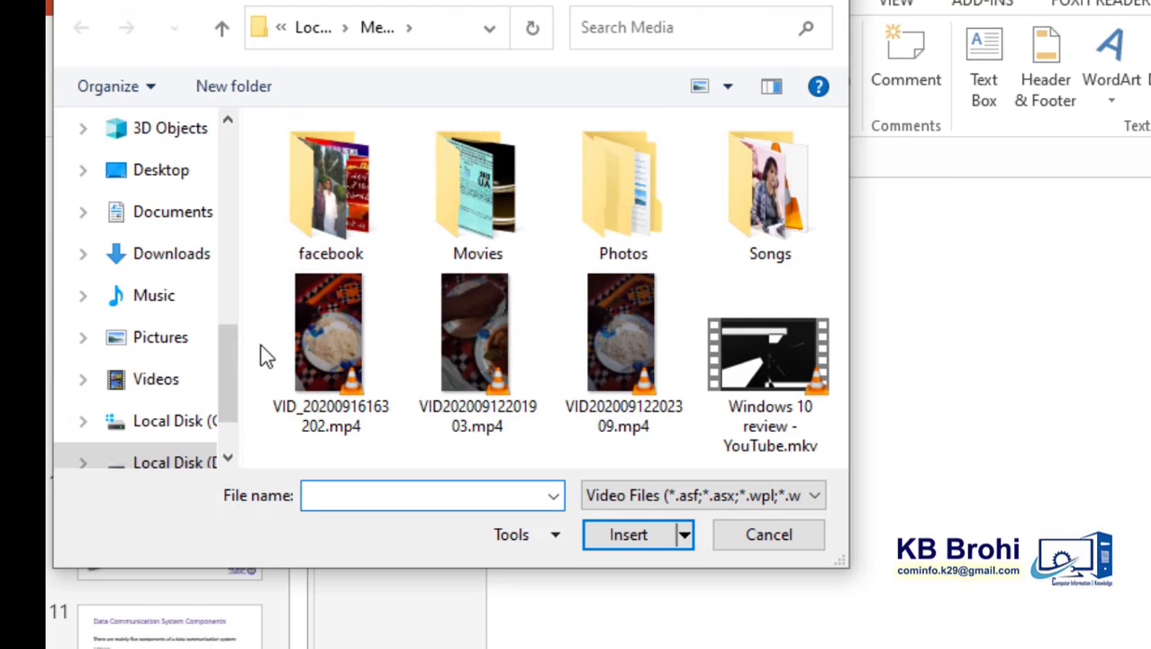
{"action": "left_click_drag", "start_coordinate": [232, 368], "coordinate": [232, 442]}
{"action": "left_click", "coordinate": [180, 379]}
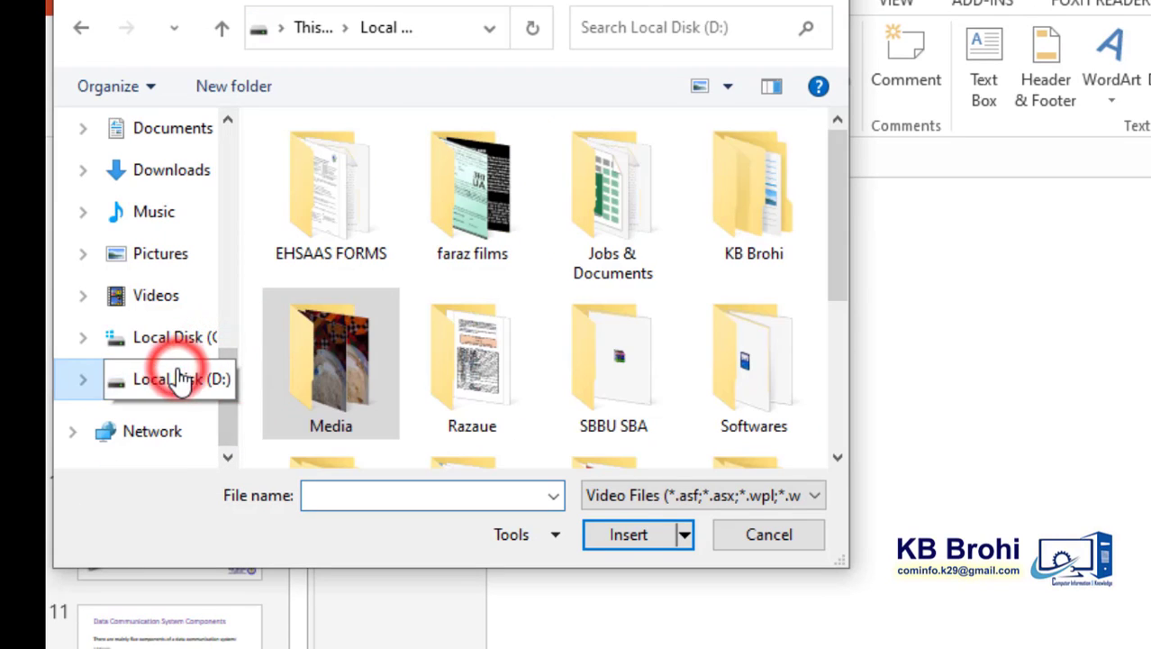
{"action": "left_click_drag", "start_coordinate": [835, 218], "coordinate": [851, 329]}
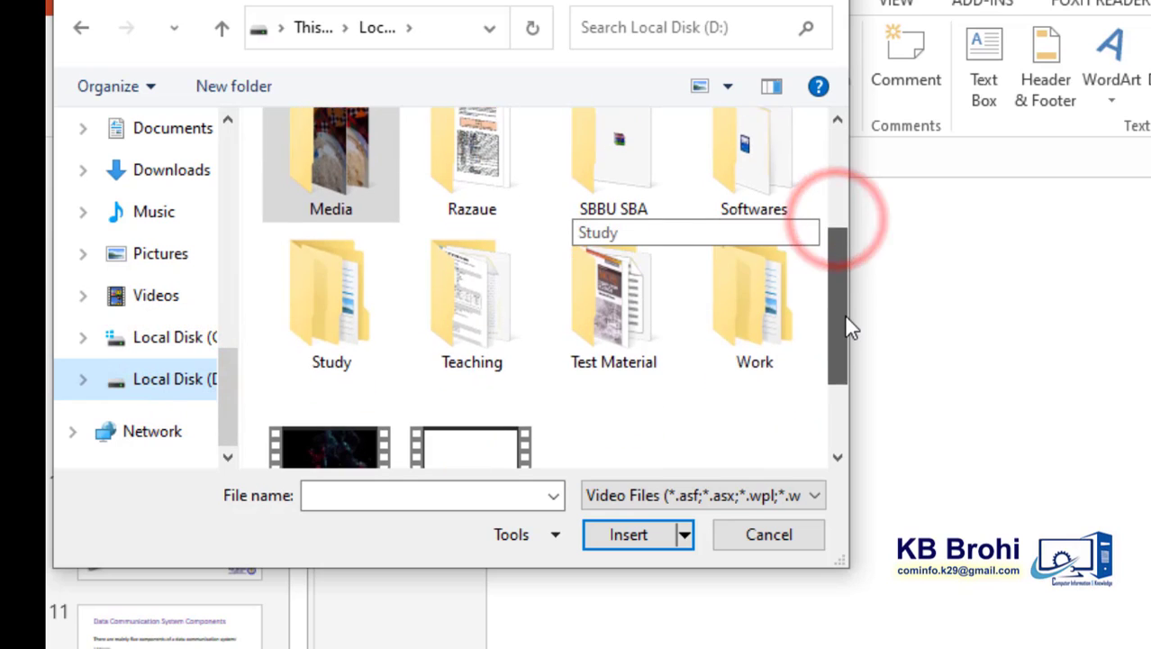
{"action": "double_click", "coordinate": [765, 290]}
Insert "Inside a Hard Disc Drive - YouTube.mkv" from the Lec. 2 PowerPoint folder, under channel work, Course Data and Ms Office
{"action": "double_click", "coordinate": [351, 171]}
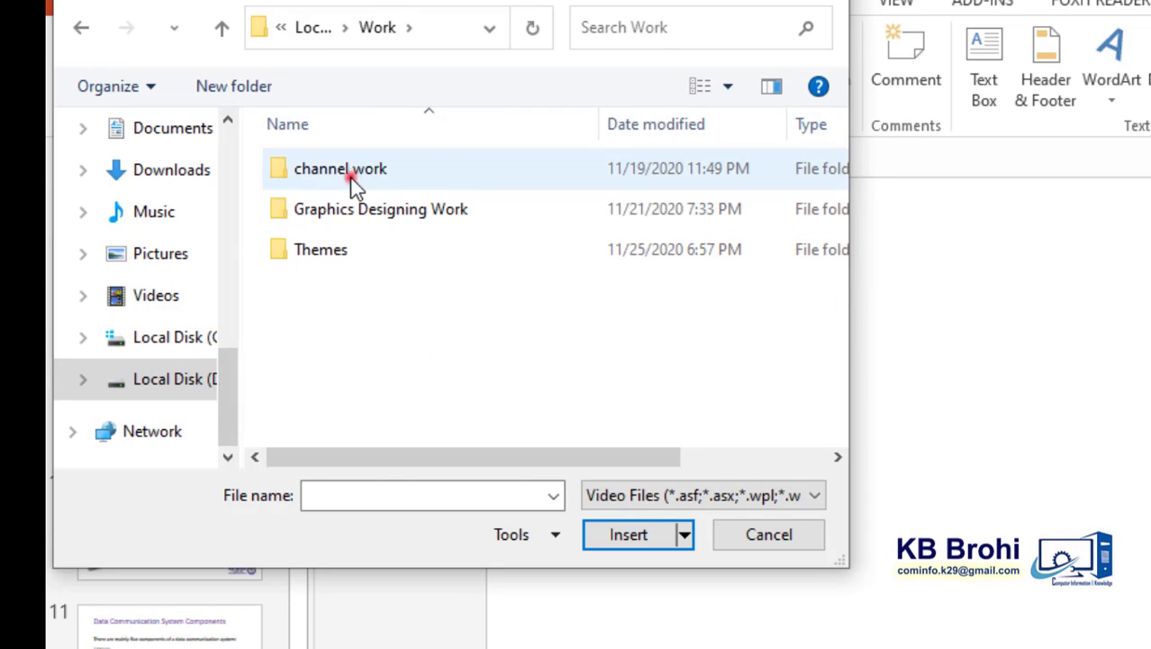
{"action": "left_click", "coordinate": [624, 200]}
{"action": "double_click", "coordinate": [623, 199]}
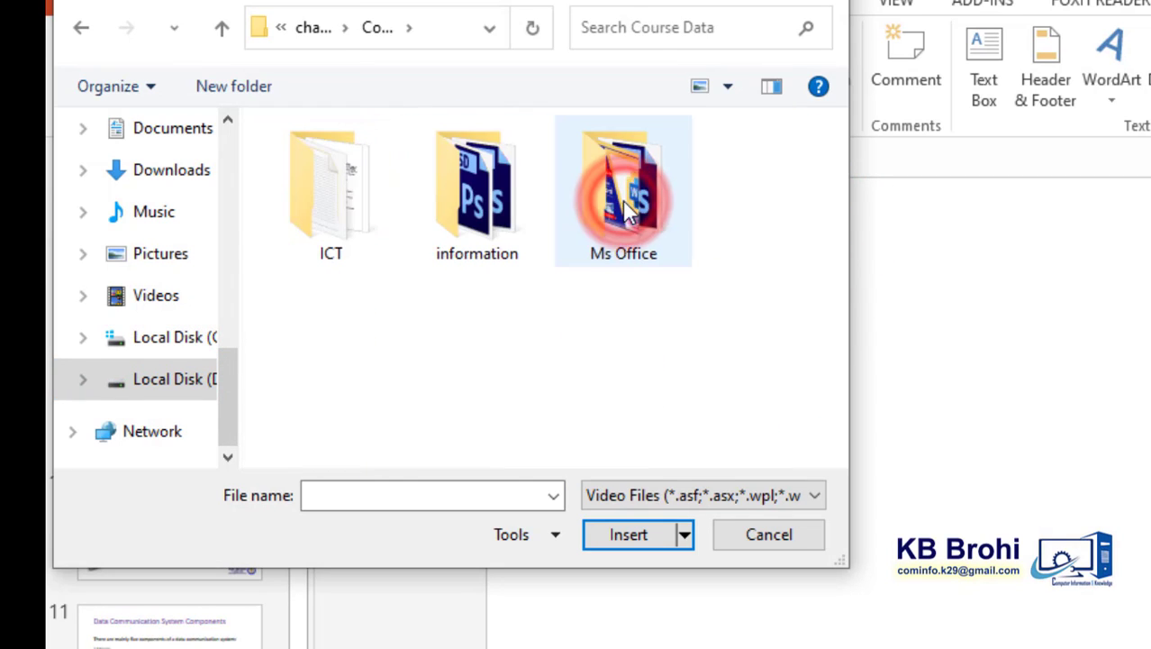
{"action": "double_click", "coordinate": [622, 192]}
{"action": "left_click", "coordinate": [406, 226]}
{"action": "double_click", "coordinate": [406, 226]}
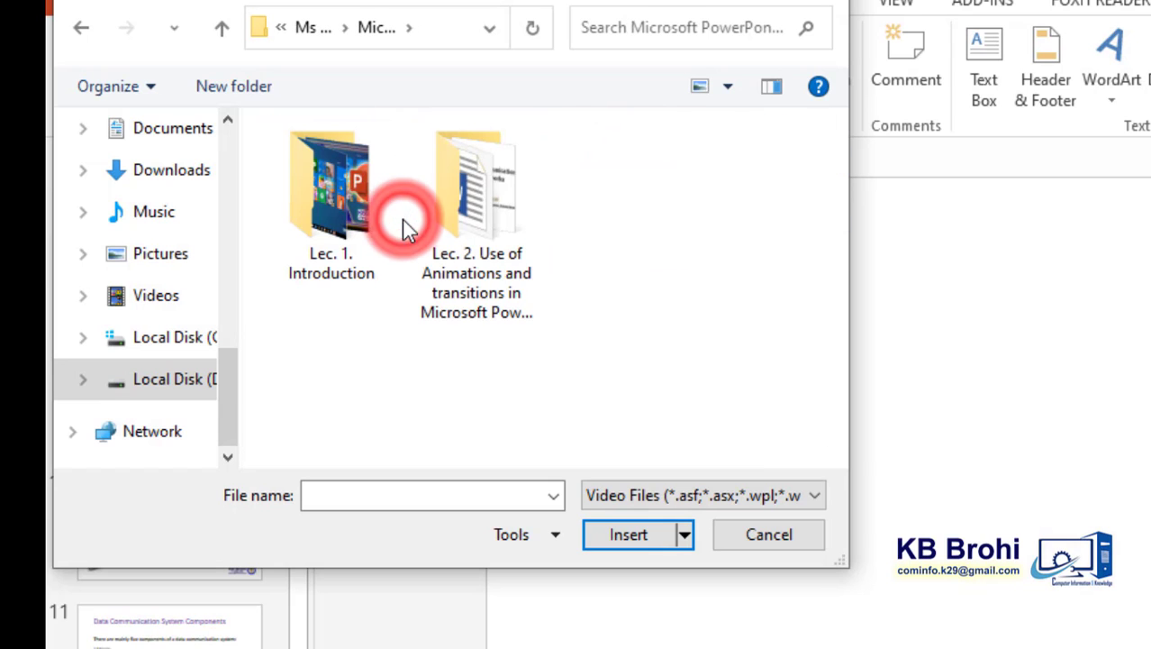
{"action": "double_click", "coordinate": [488, 202]}
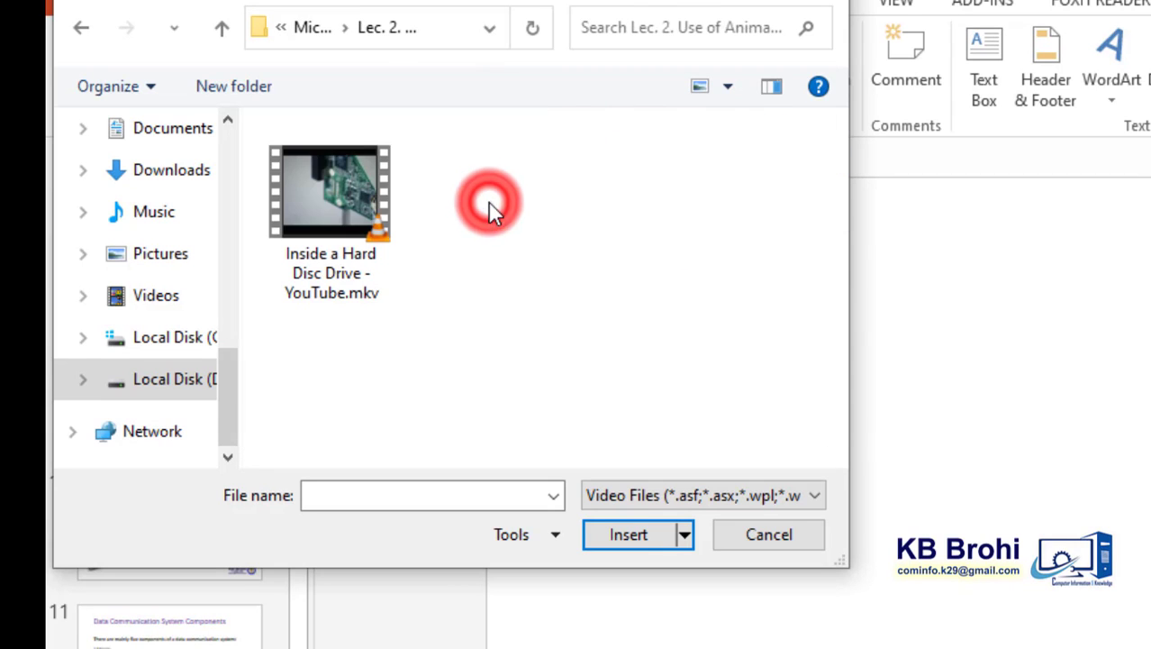
{"action": "left_click", "coordinate": [351, 203]}
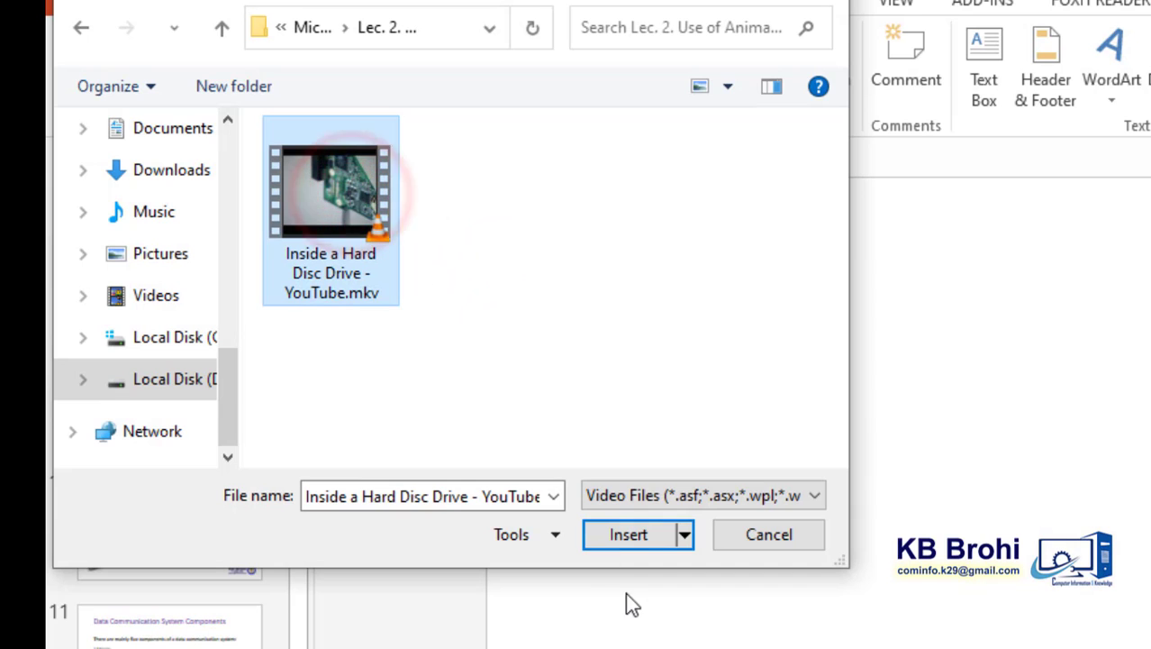
{"action": "left_click", "coordinate": [637, 534]}
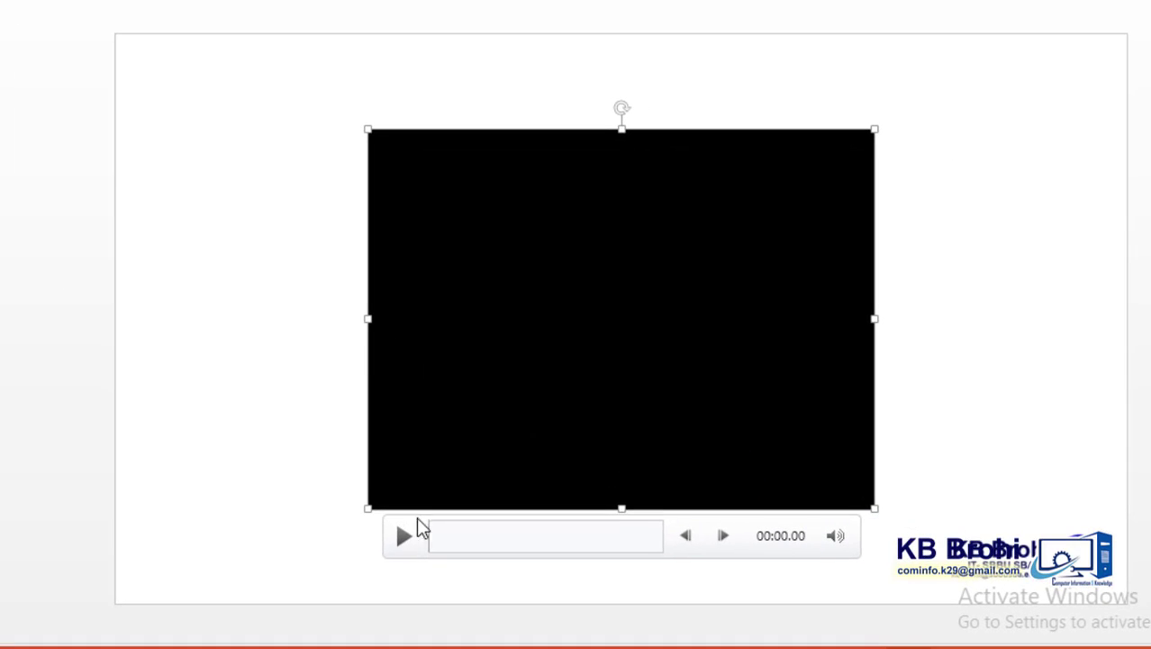
Play and pause the inserted hard disc drive video on slide 12 to preview it
{"action": "left_click", "coordinate": [402, 536]}
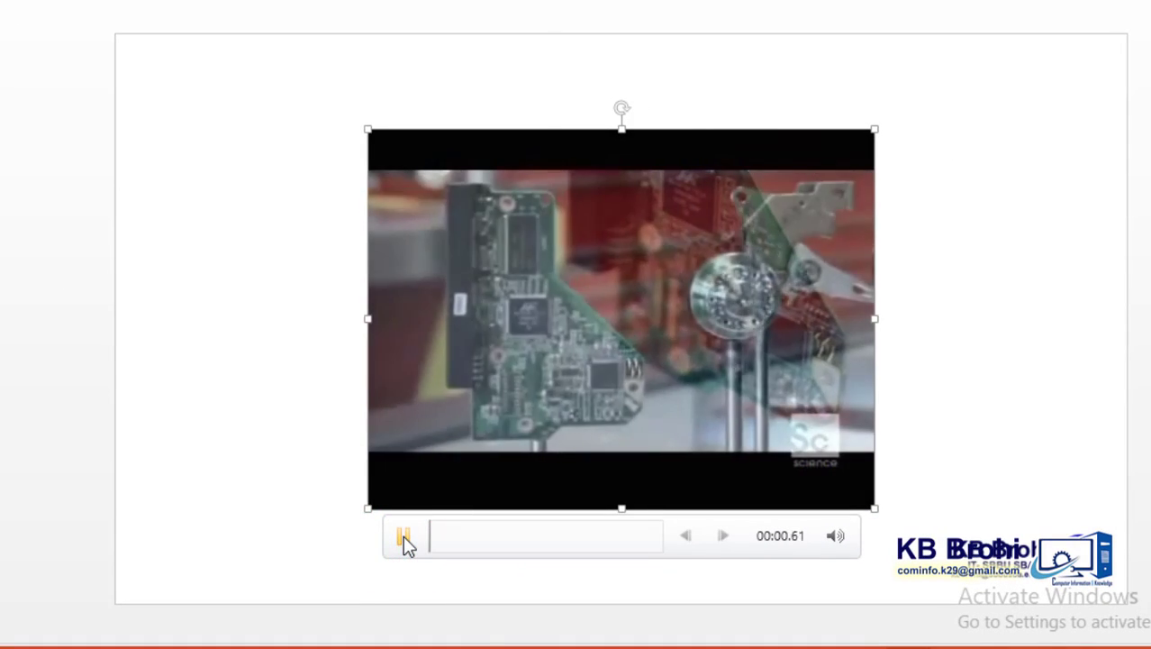
{"action": "left_click", "coordinate": [402, 535]}
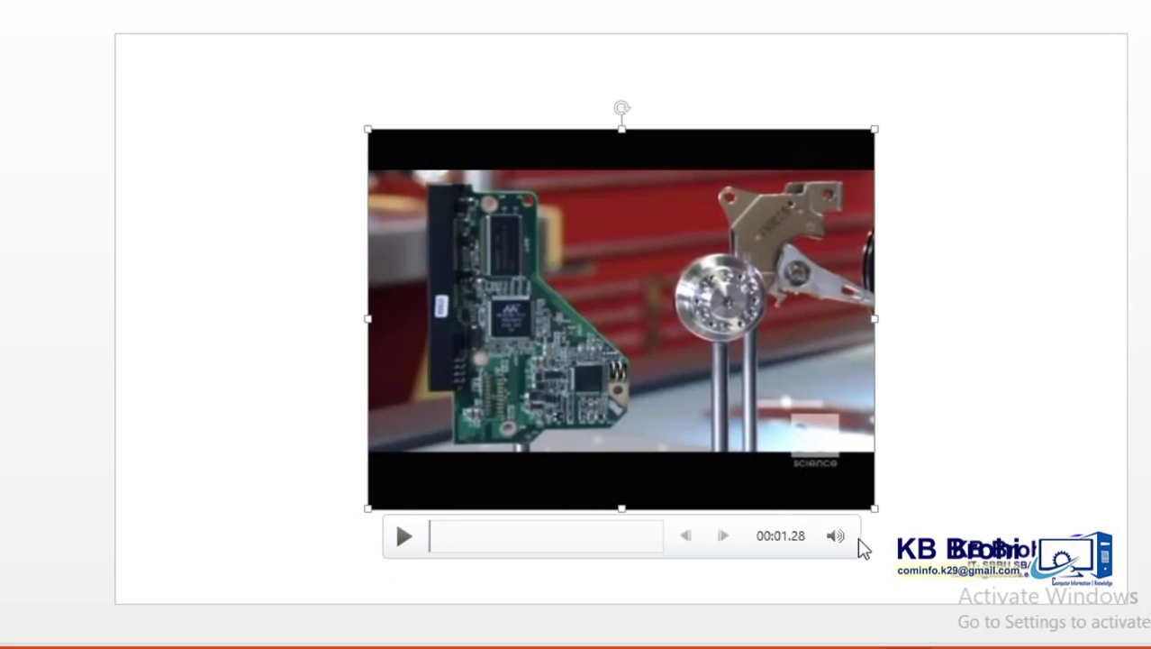
{"action": "mouse_move", "coordinate": [840, 545]}
{"action": "left_click", "coordinate": [403, 538]}
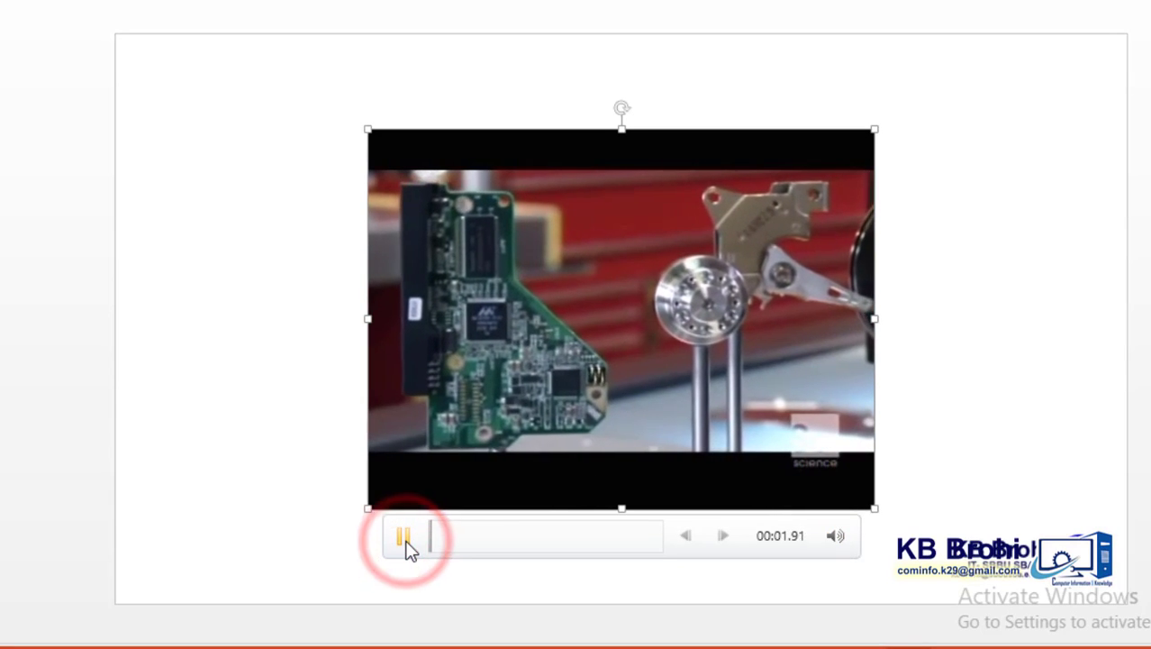
{"action": "left_click", "coordinate": [416, 435]}
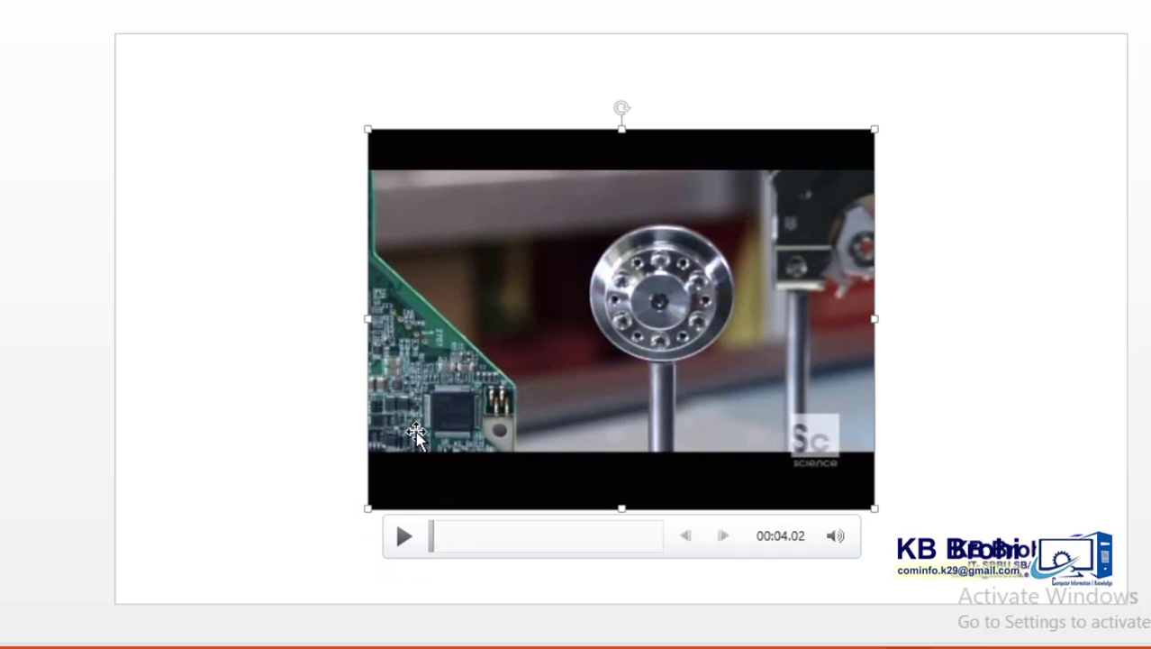
Enlarge the video on slide 12 to about 5.92" high and 10.39" wide, stretching it sideways and upward
{"action": "left_click", "coordinate": [364, 323]}
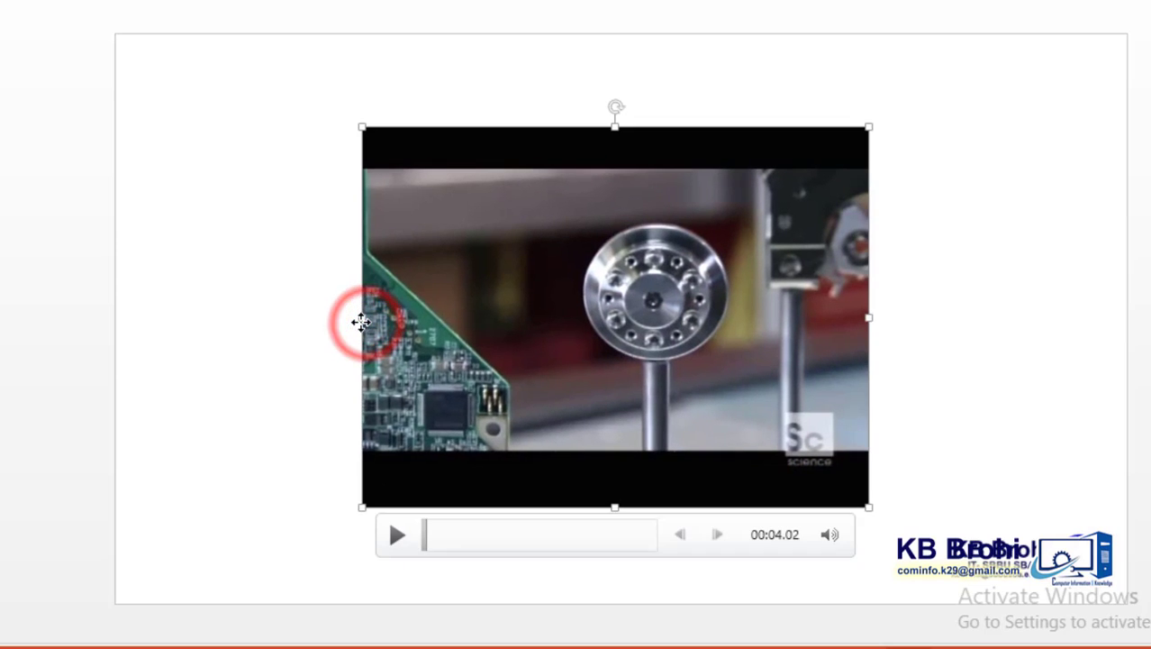
{"action": "left_click_drag", "start_coordinate": [362, 314], "coordinate": [201, 306]}
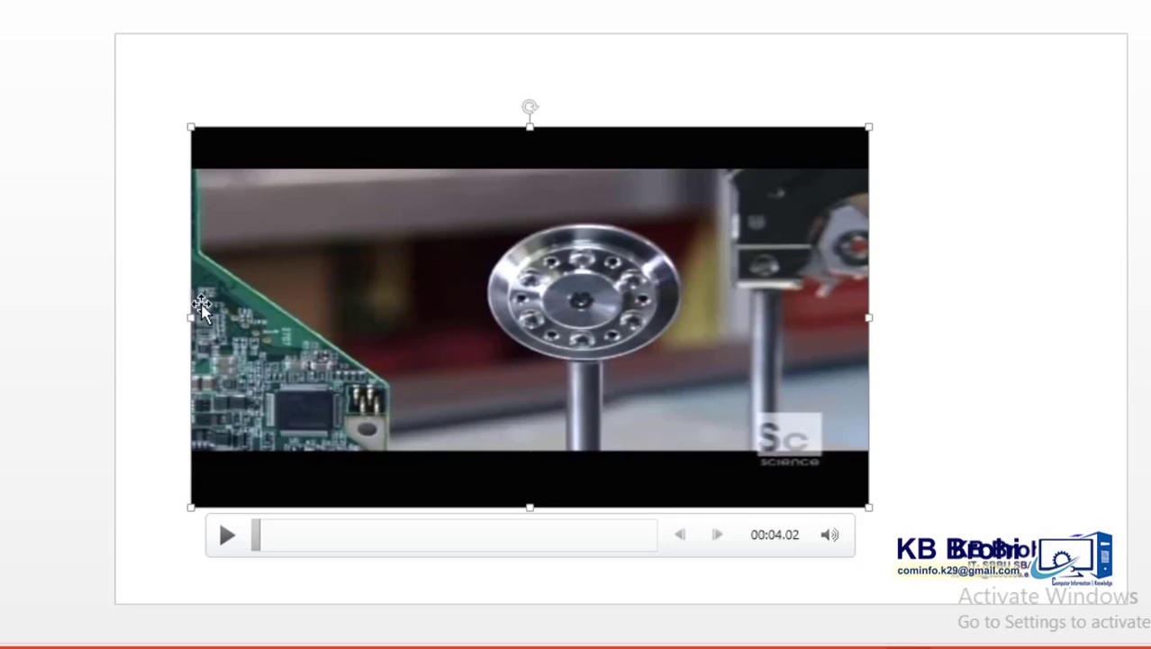
{"action": "left_click_drag", "start_coordinate": [872, 318], "coordinate": [980, 321]}
{"action": "left_click_drag", "start_coordinate": [585, 126], "coordinate": [587, 58]}
{"action": "left_click", "coordinate": [1097, 266]}
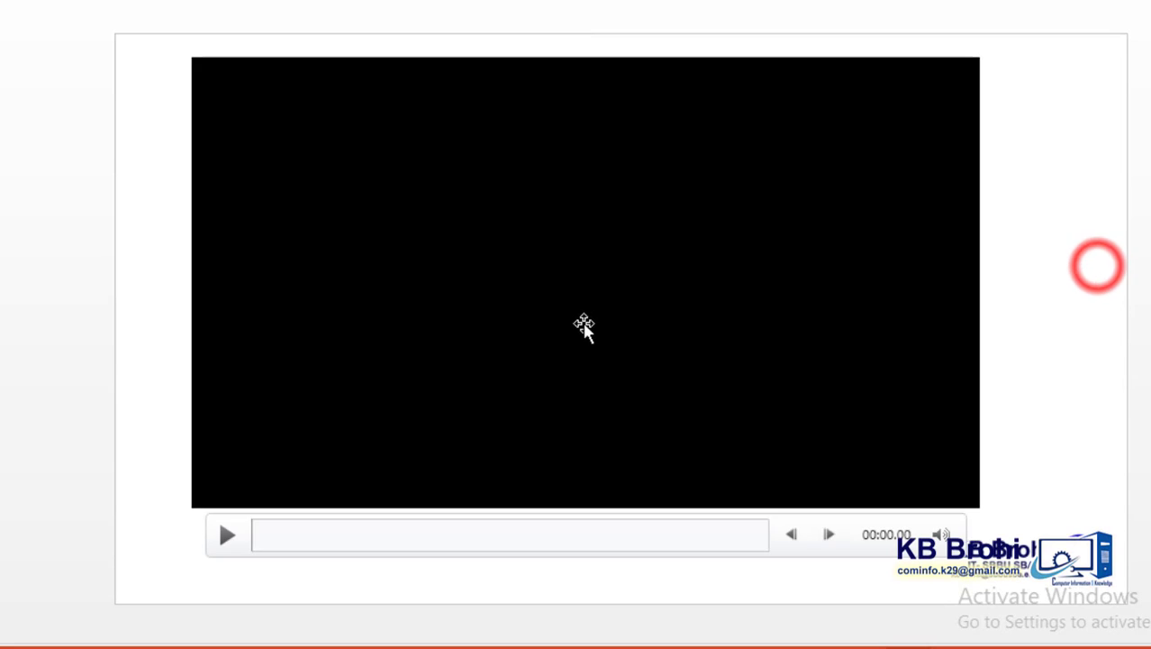
Preview the enlarged video on slide 12, both in the editing view and in the slide show
{"action": "left_click", "coordinate": [229, 536]}
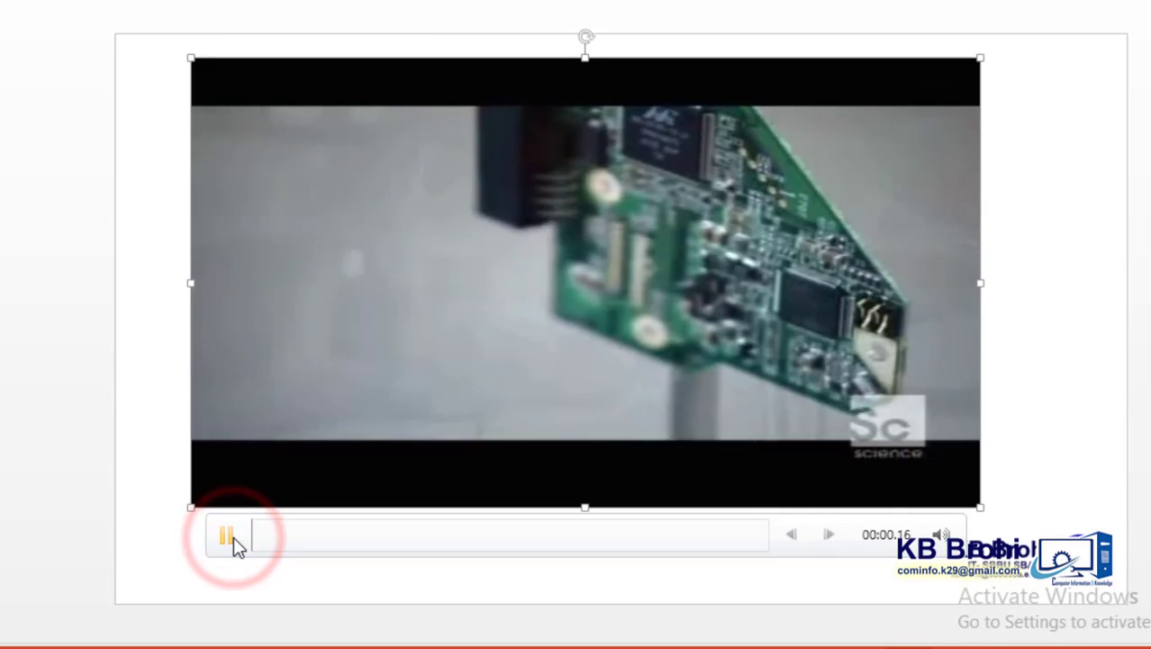
{"action": "left_click", "coordinate": [229, 536]}
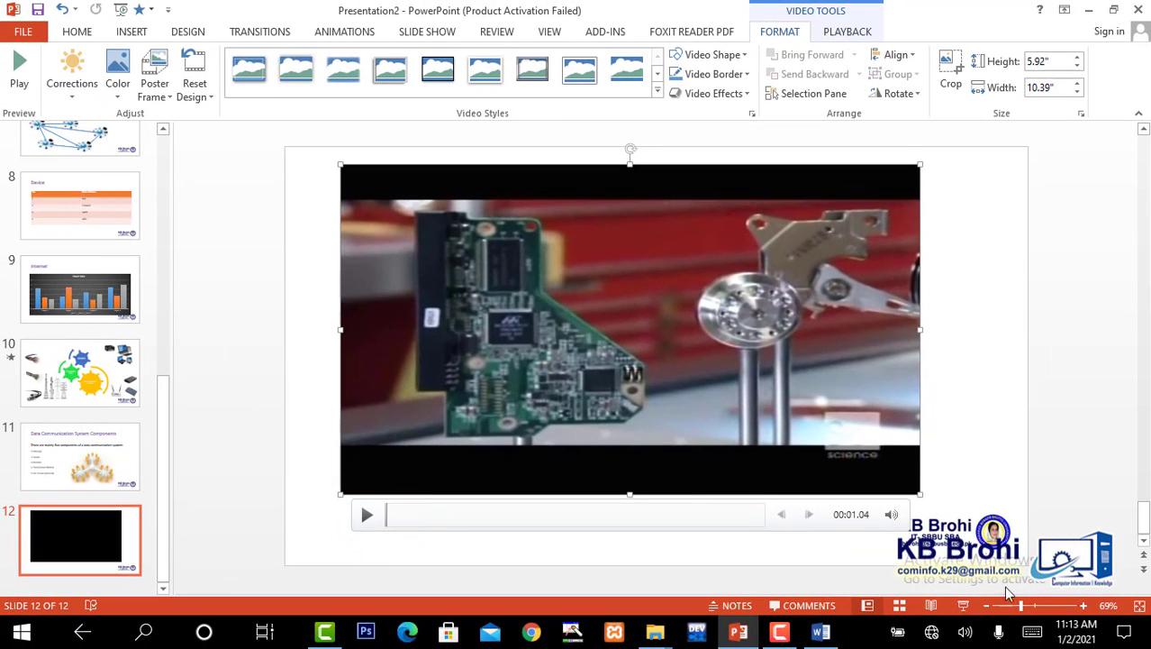
{"action": "left_click", "coordinate": [964, 607]}
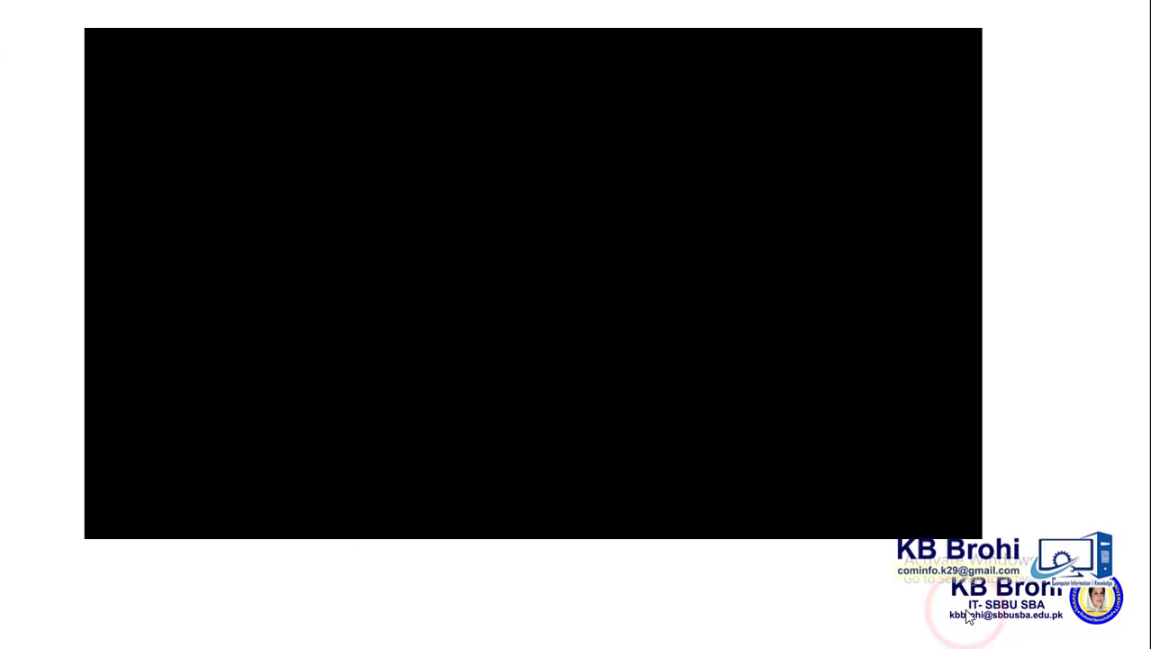
{"action": "mouse_move", "coordinate": [372, 484]}
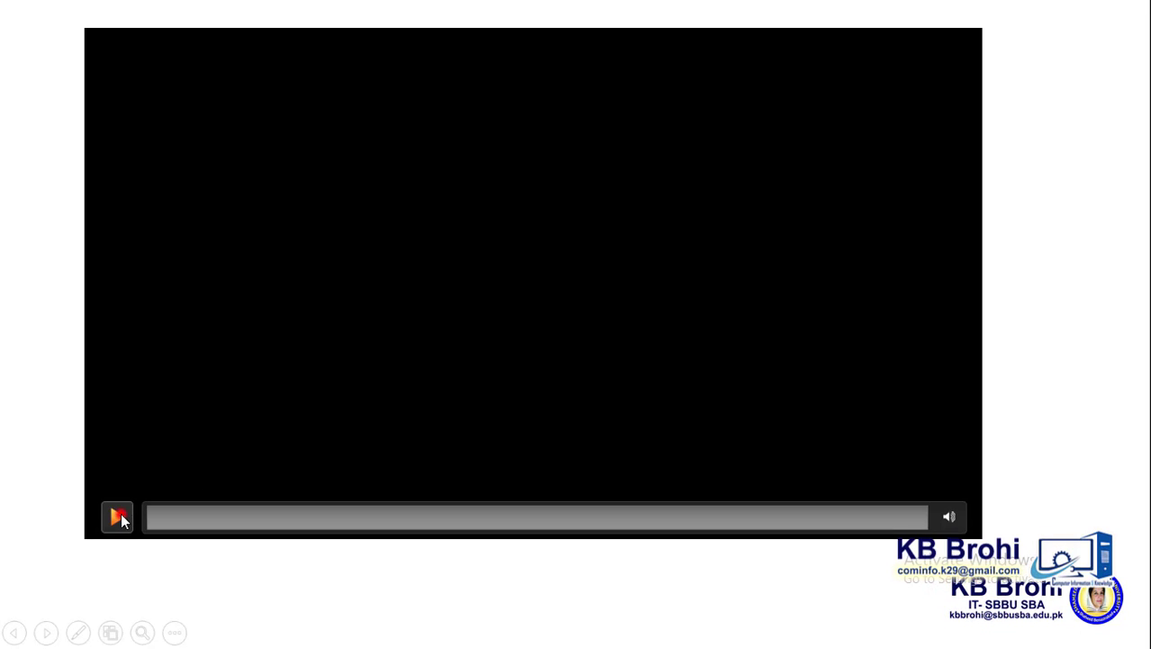
{"action": "left_click", "coordinate": [117, 516]}
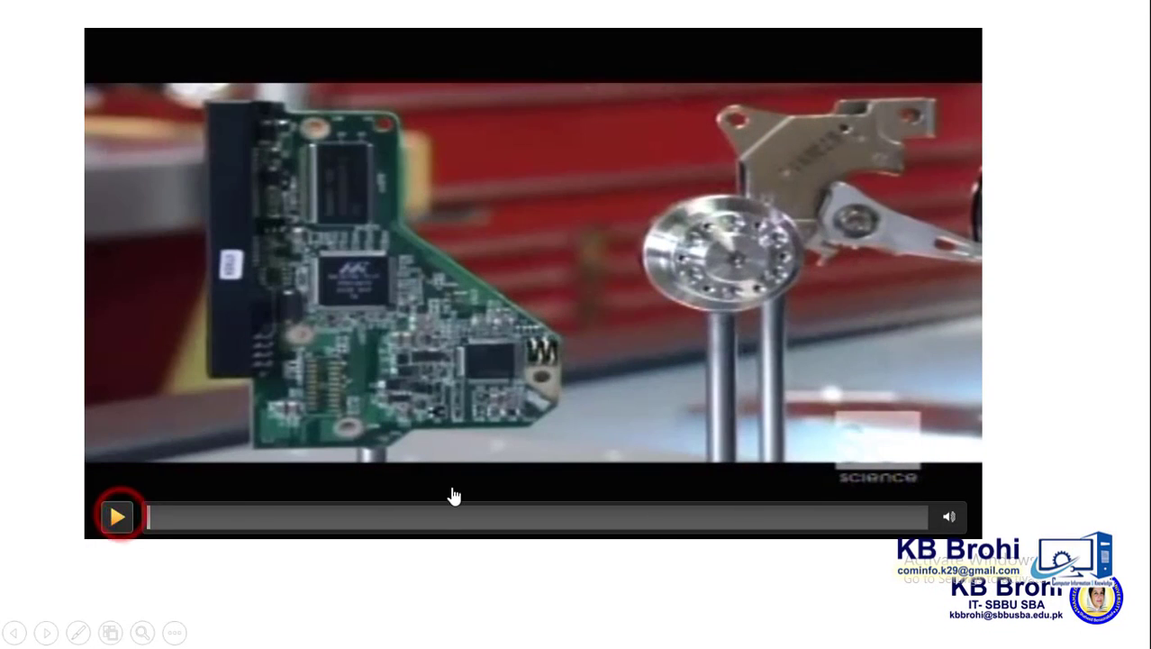
{"action": "key", "text": "Escape"}
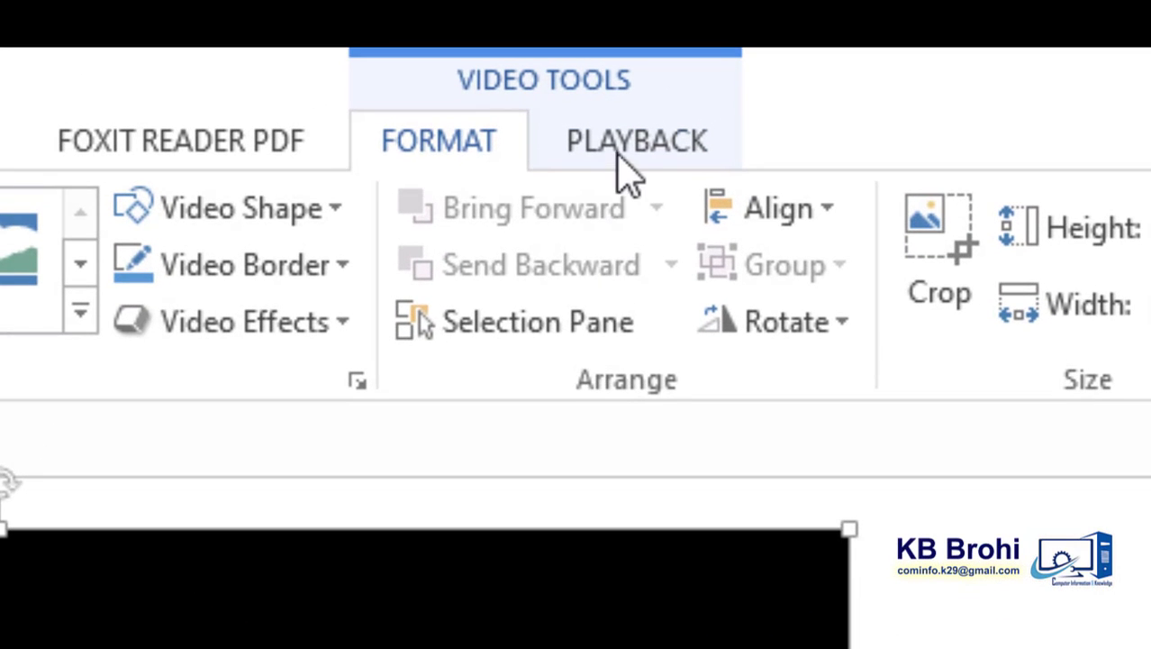
Set the video's playback on slide 12 to start Automatically
{"action": "left_click", "coordinate": [620, 144]}
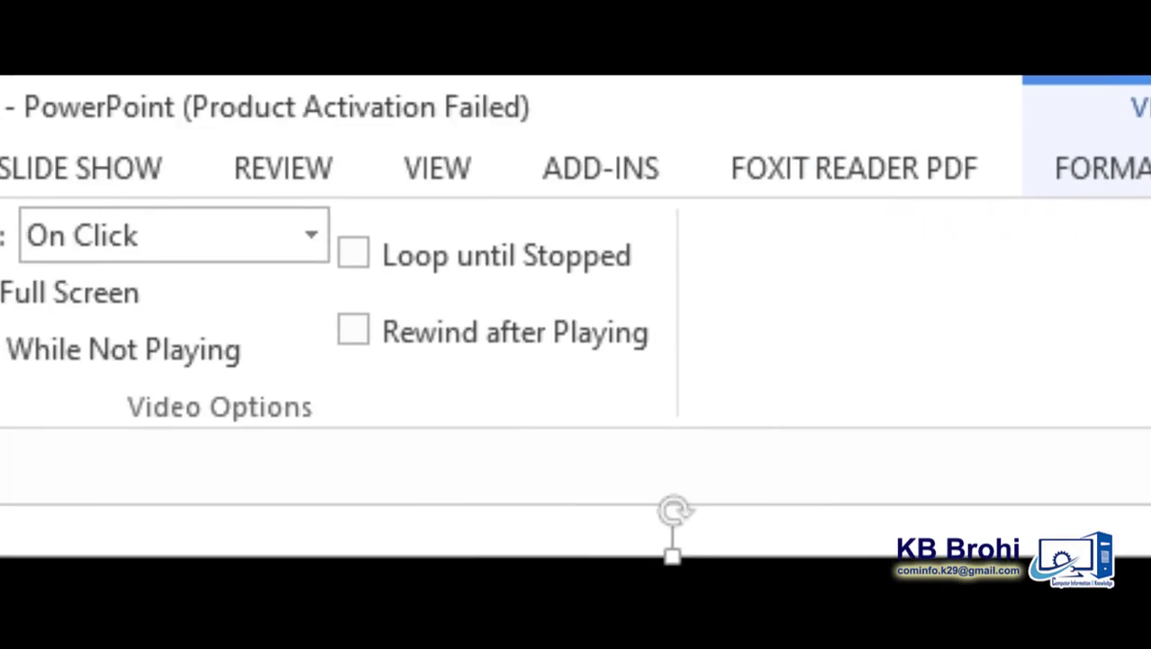
{"action": "left_click", "coordinate": [310, 235]}
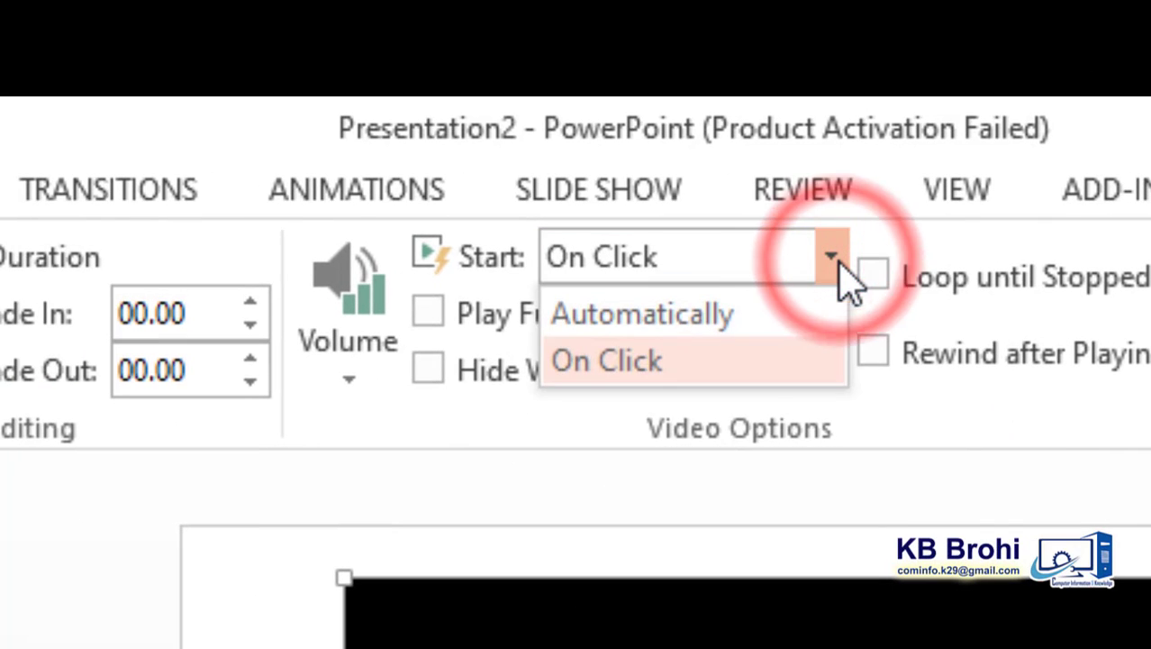
{"action": "left_click", "coordinate": [781, 315]}
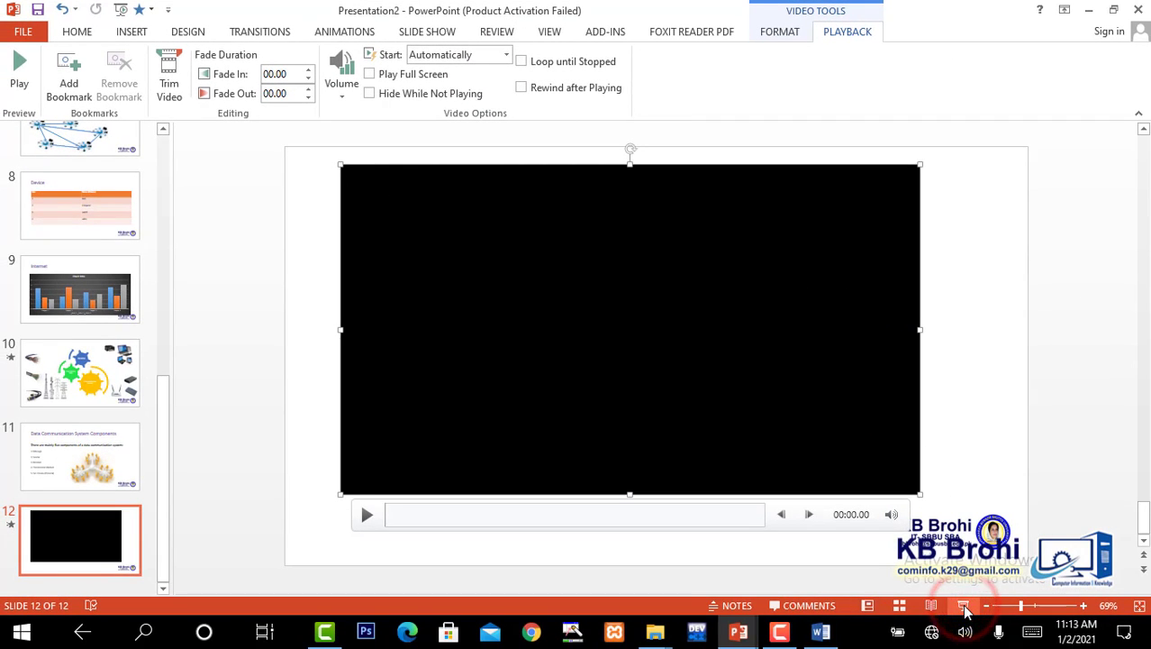
Preview slide 12 in the slide show, pausing and resuming the automatically started video, and return to editing
{"action": "left_click", "coordinate": [963, 605]}
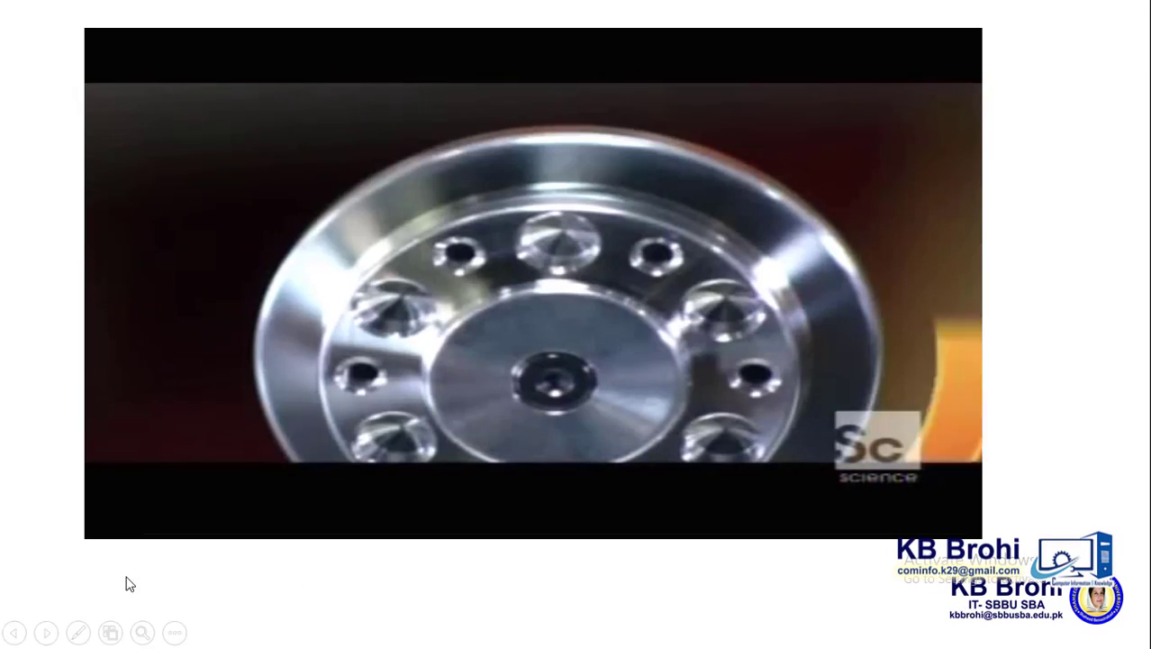
{"action": "left_click", "coordinate": [118, 517]}
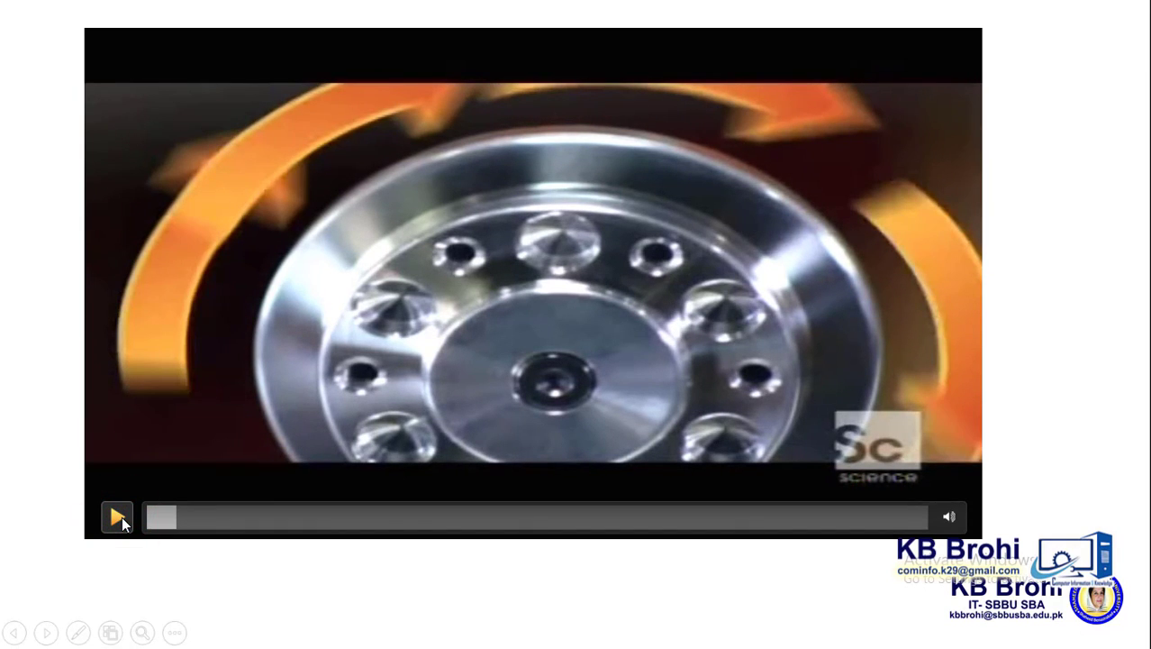
{"action": "mouse_move", "coordinate": [952, 521]}
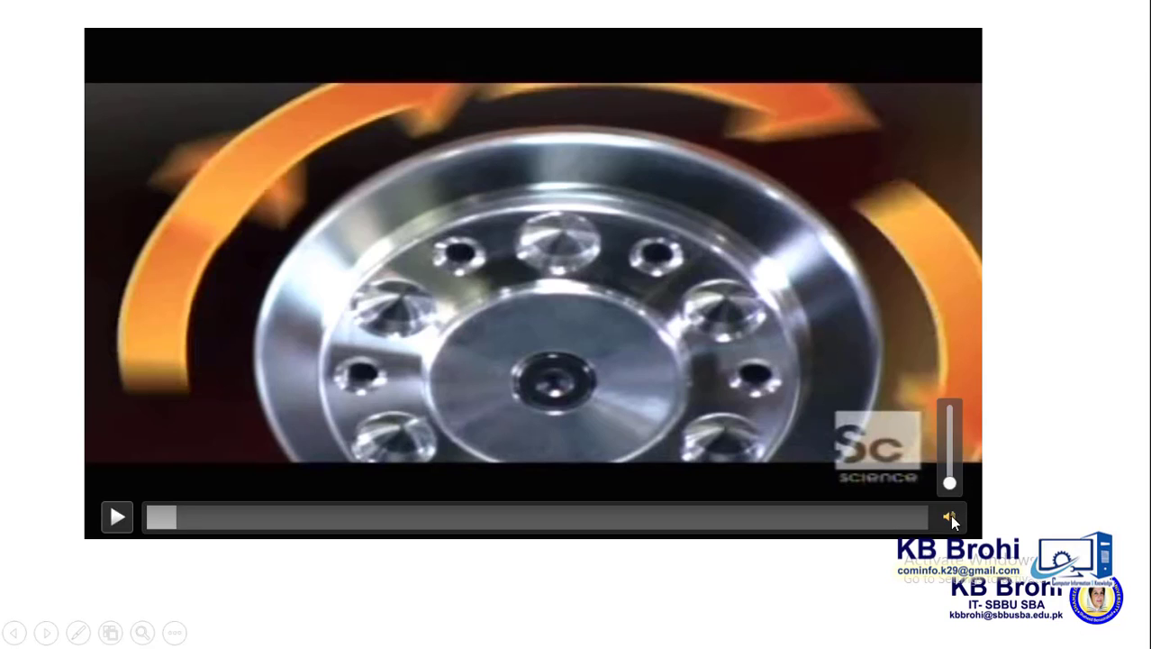
{"action": "left_click", "coordinate": [118, 515]}
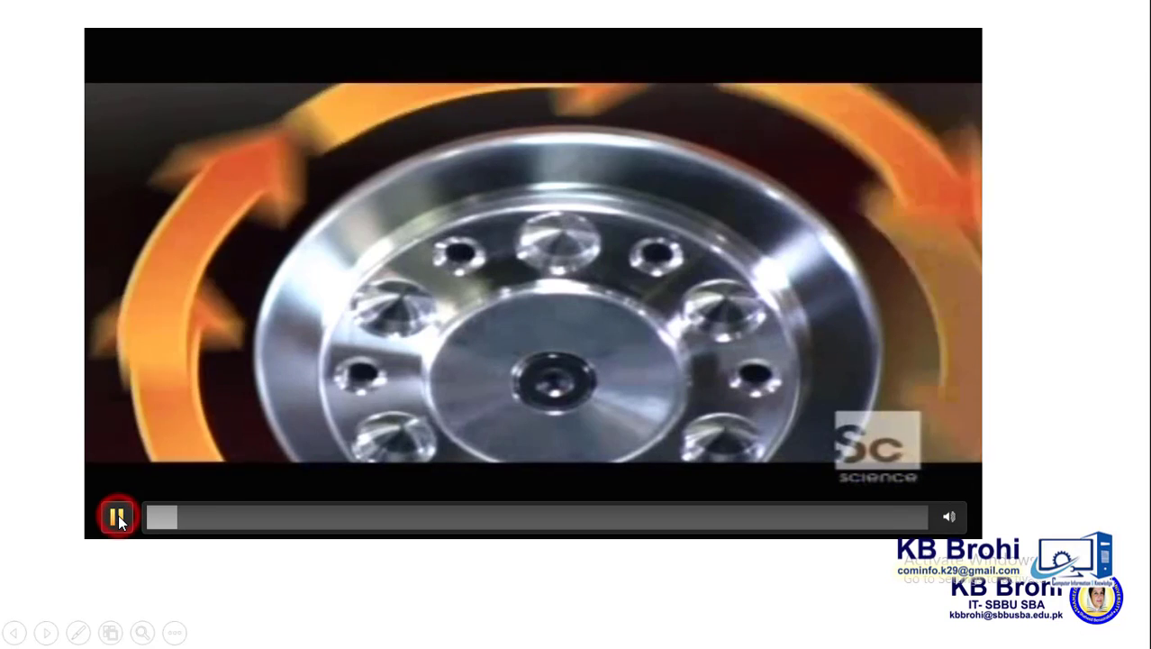
{"action": "left_click", "coordinate": [118, 516]}
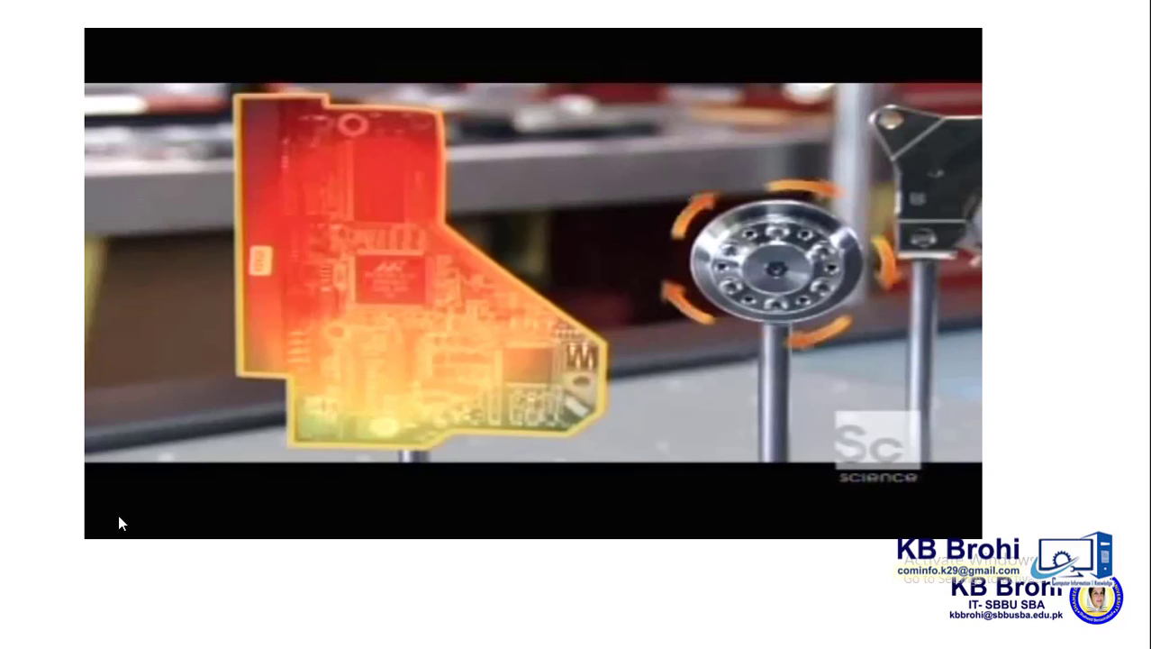
{"action": "key", "text": "Escape"}
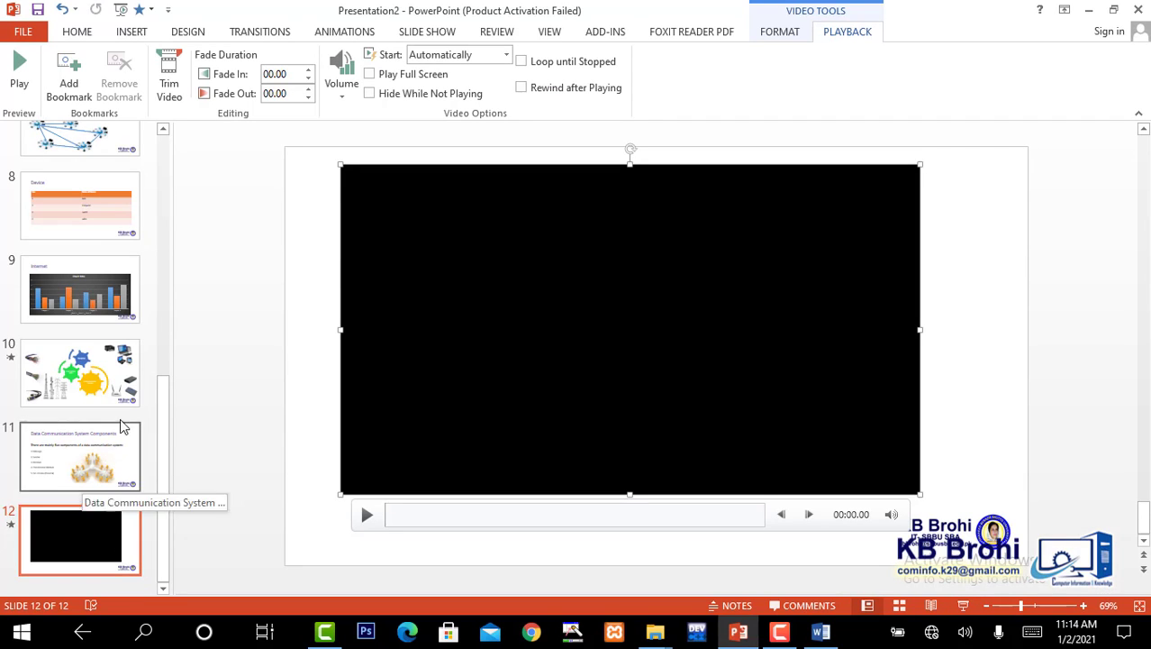
Move the video on slide 12 slightly to the right and down, closer to the slide's centre
{"action": "left_click", "coordinate": [161, 441]}
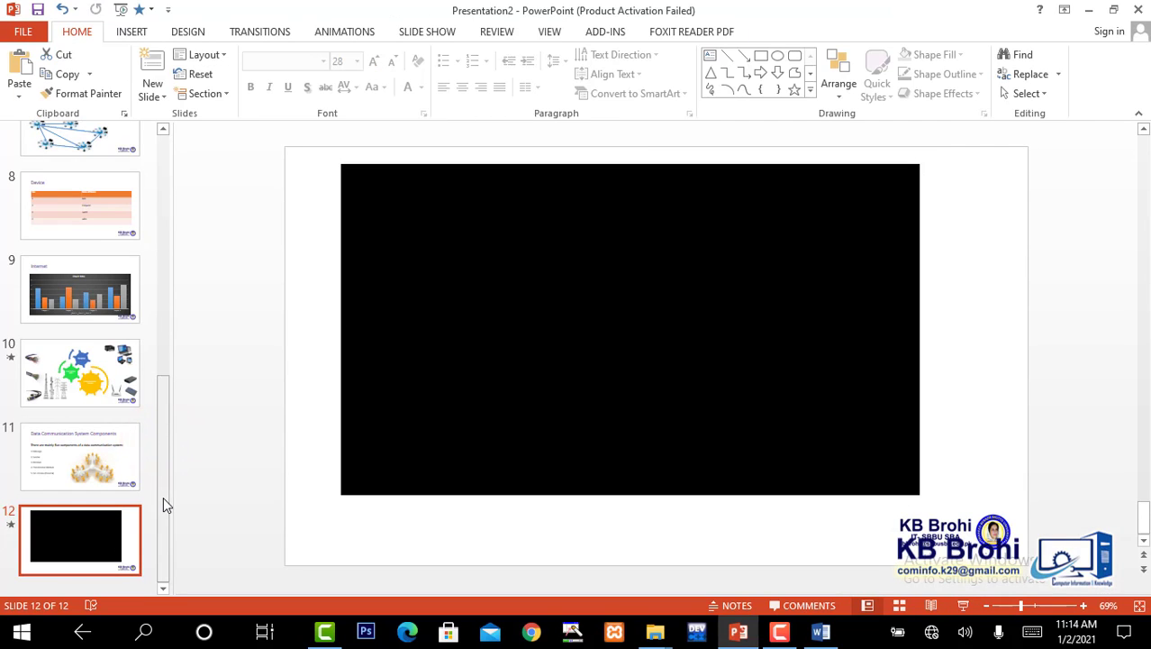
{"action": "left_click", "coordinate": [585, 427]}
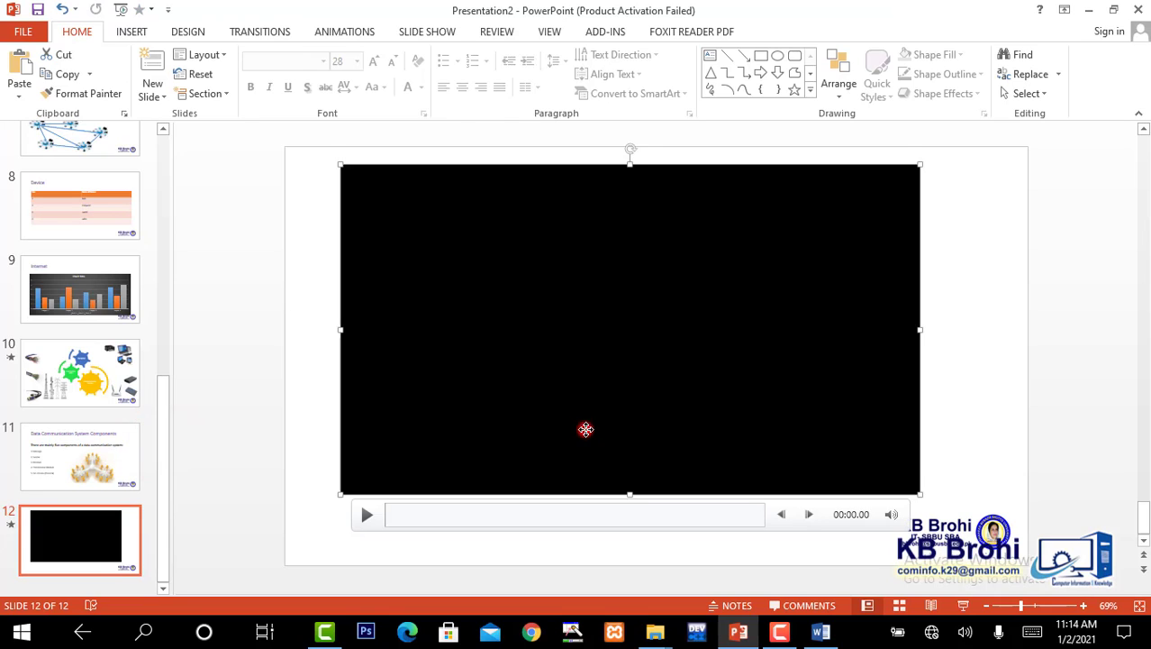
{"action": "left_click_drag", "start_coordinate": [628, 428], "coordinate": [667, 435]}
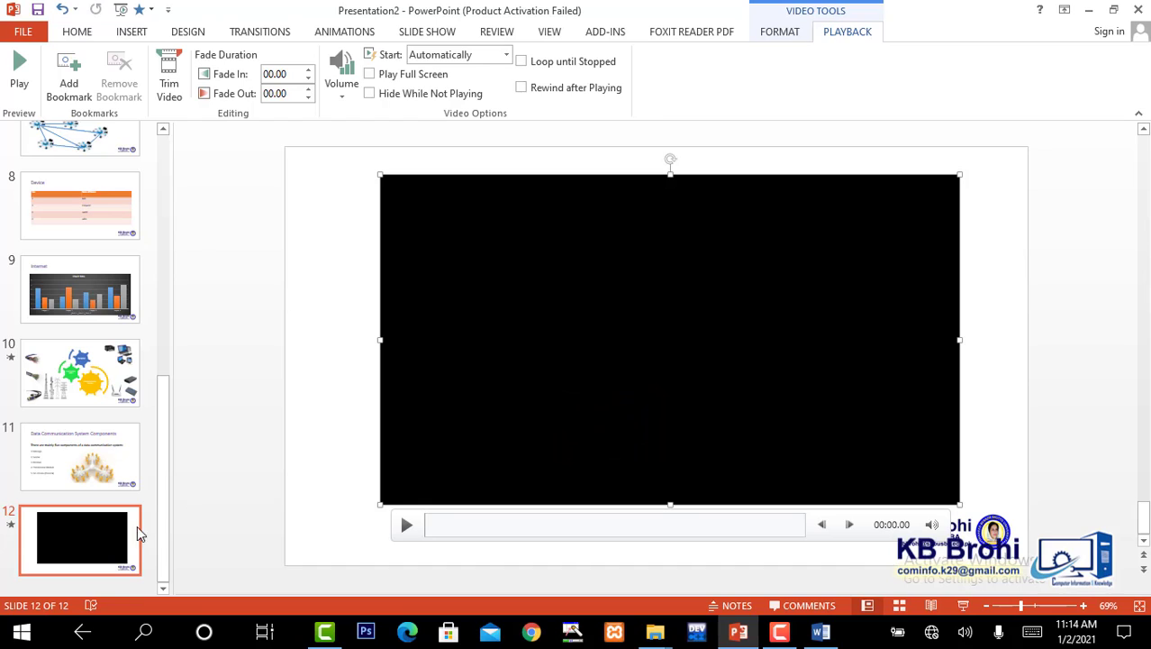
{"action": "left_click", "coordinate": [96, 539]}
{"action": "left_click", "coordinate": [100, 549]}
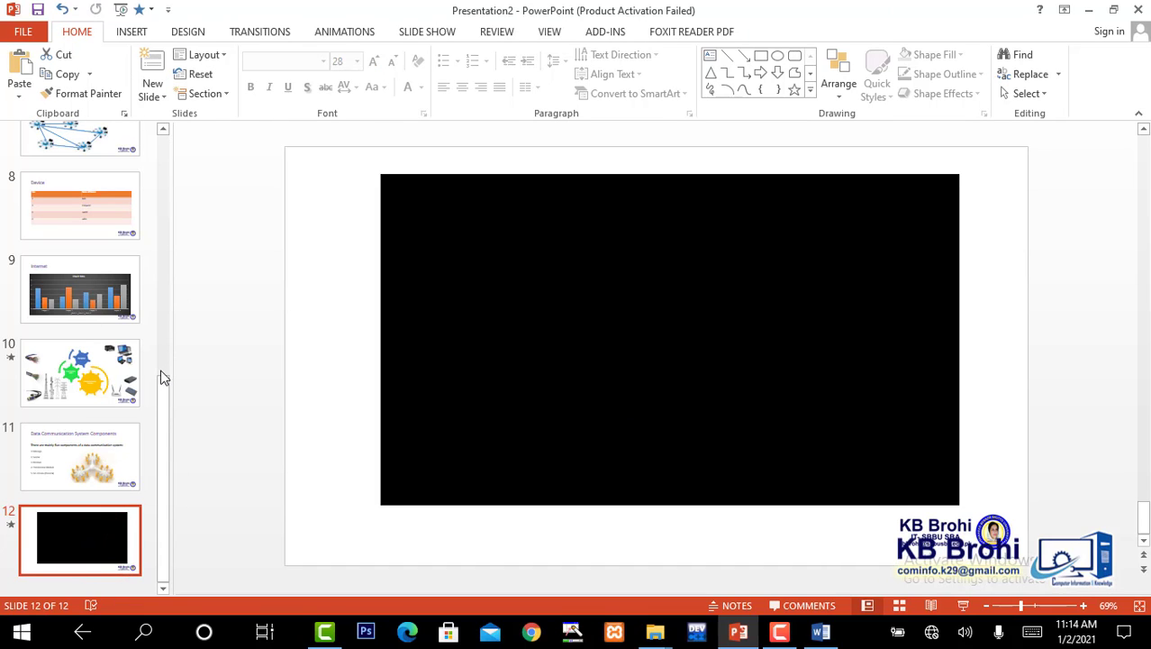
Record a sound of about 10 seconds under the name Recorded Sound and insert it on slide 6, Internet
{"action": "left_click_drag", "start_coordinate": [162, 383], "coordinate": [167, 250]}
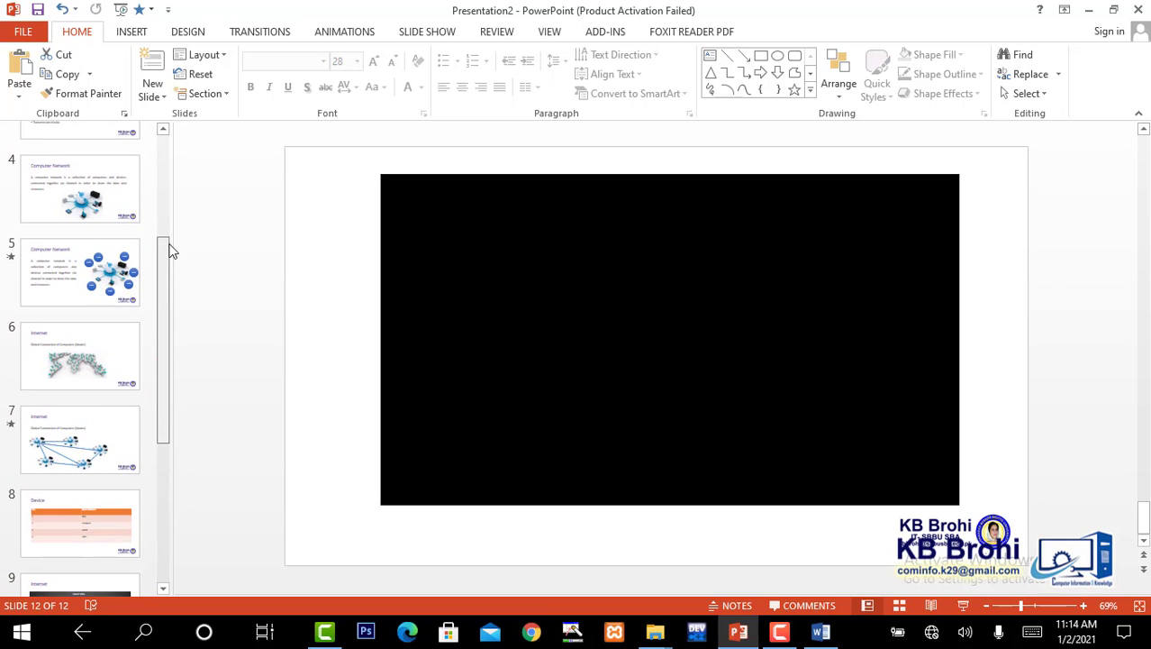
{"action": "left_click", "coordinate": [93, 350]}
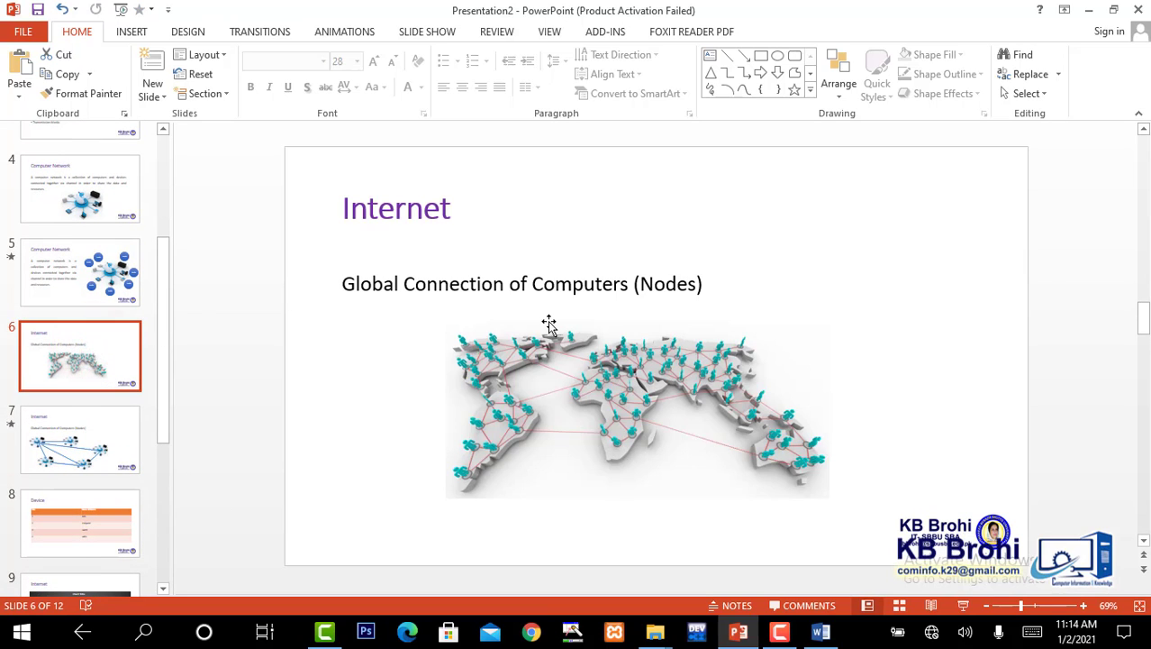
{"action": "left_click", "coordinate": [131, 31]}
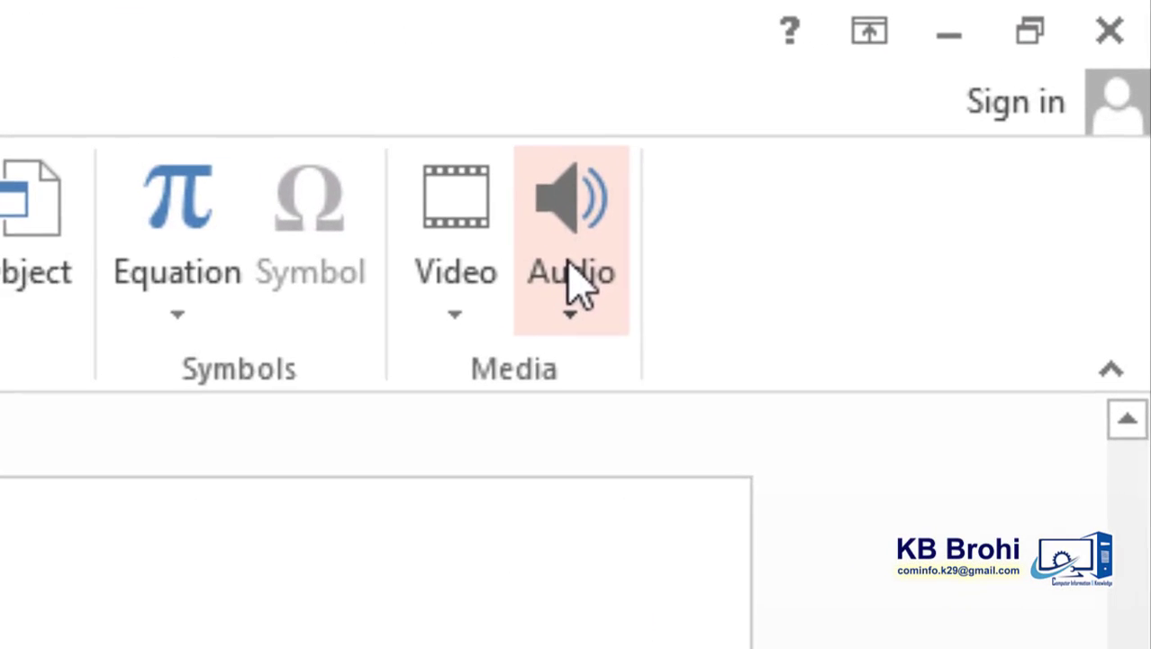
{"action": "left_click", "coordinate": [575, 285]}
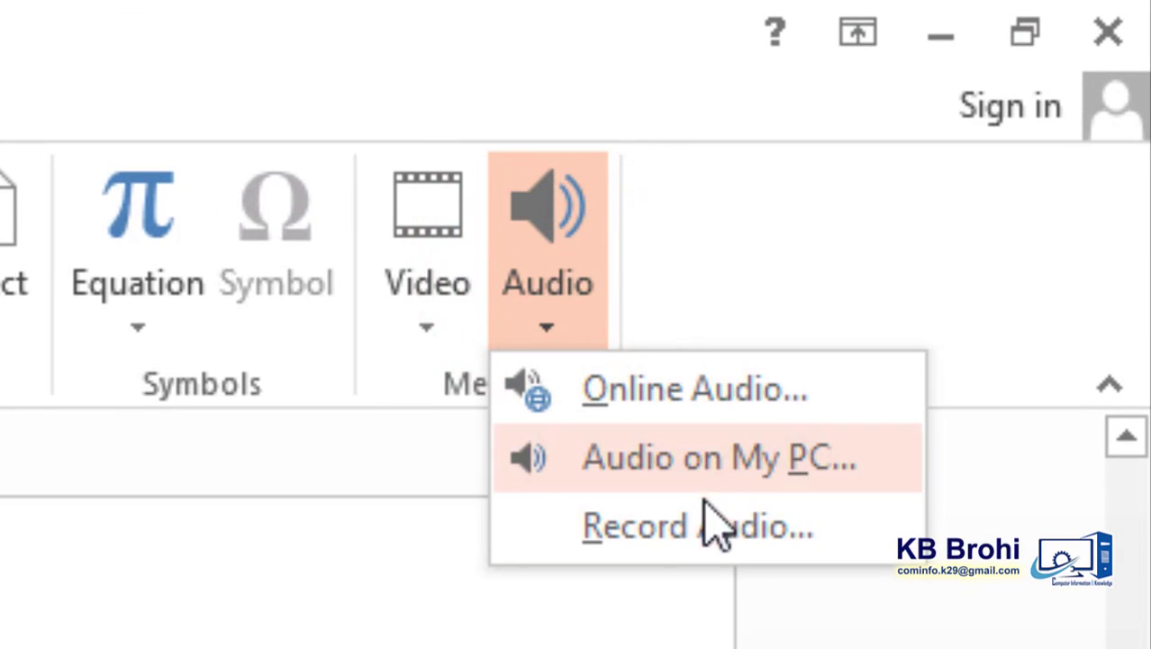
{"action": "left_click", "coordinate": [708, 530]}
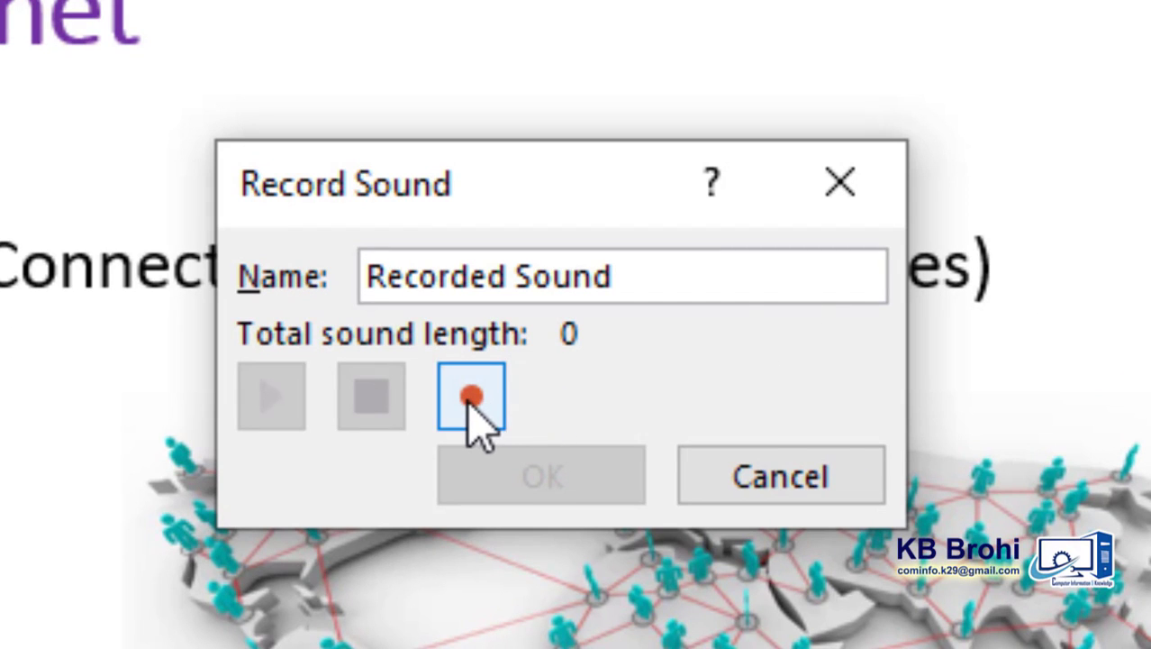
{"action": "left_click", "coordinate": [469, 402]}
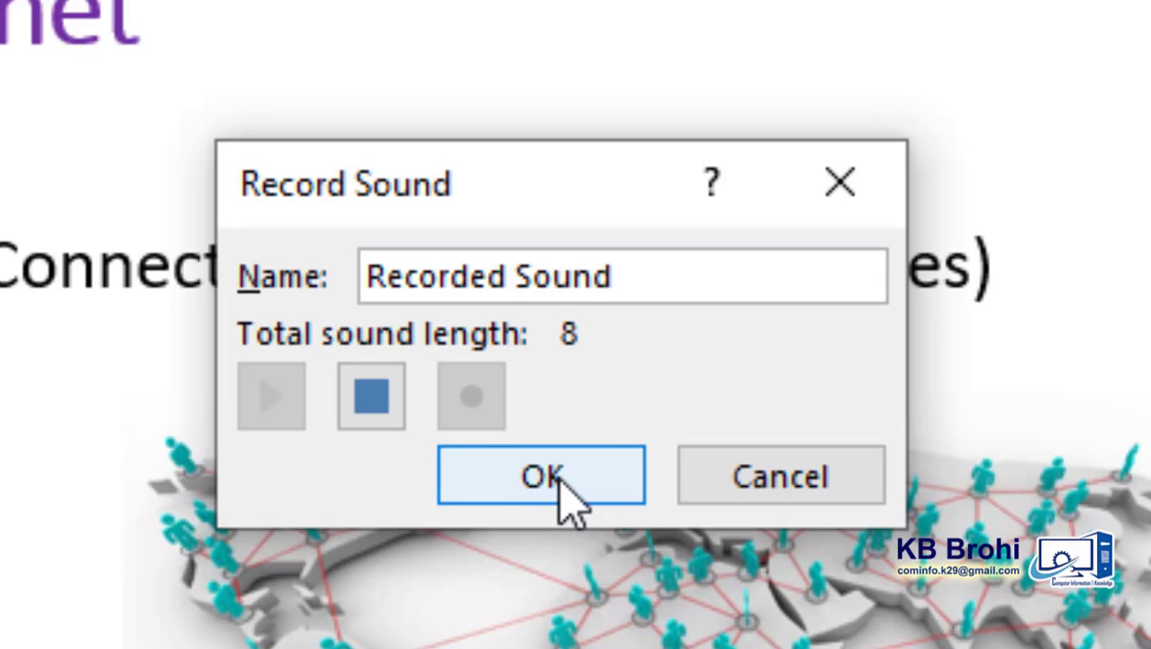
{"action": "left_click", "coordinate": [379, 398]}
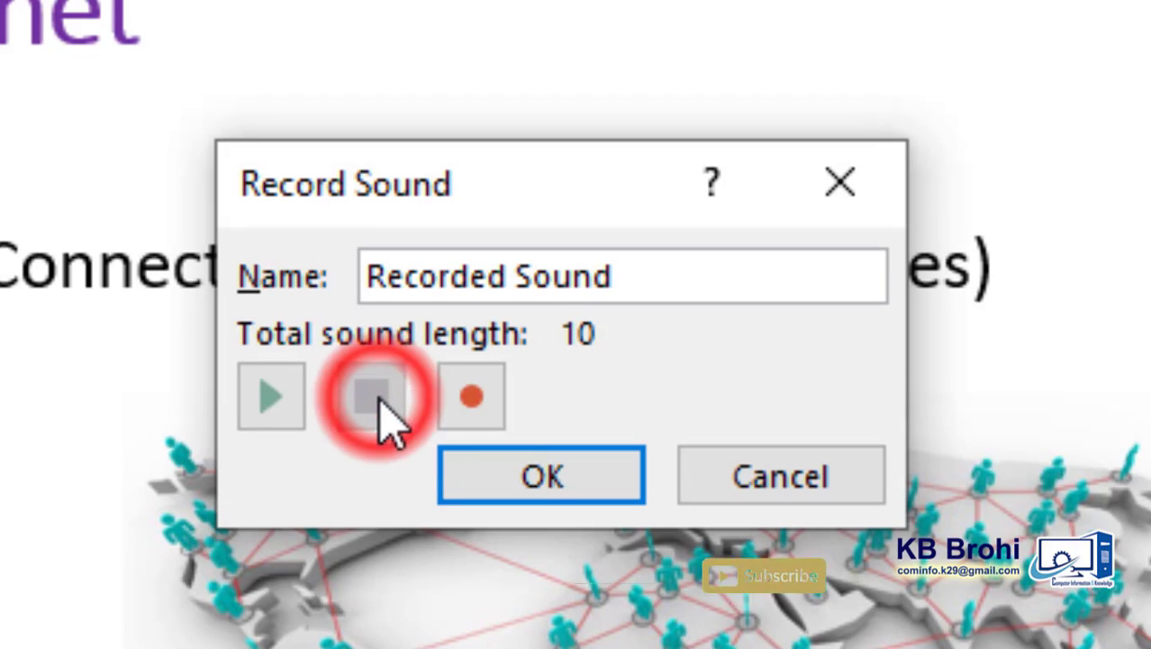
{"action": "left_click", "coordinate": [521, 482]}
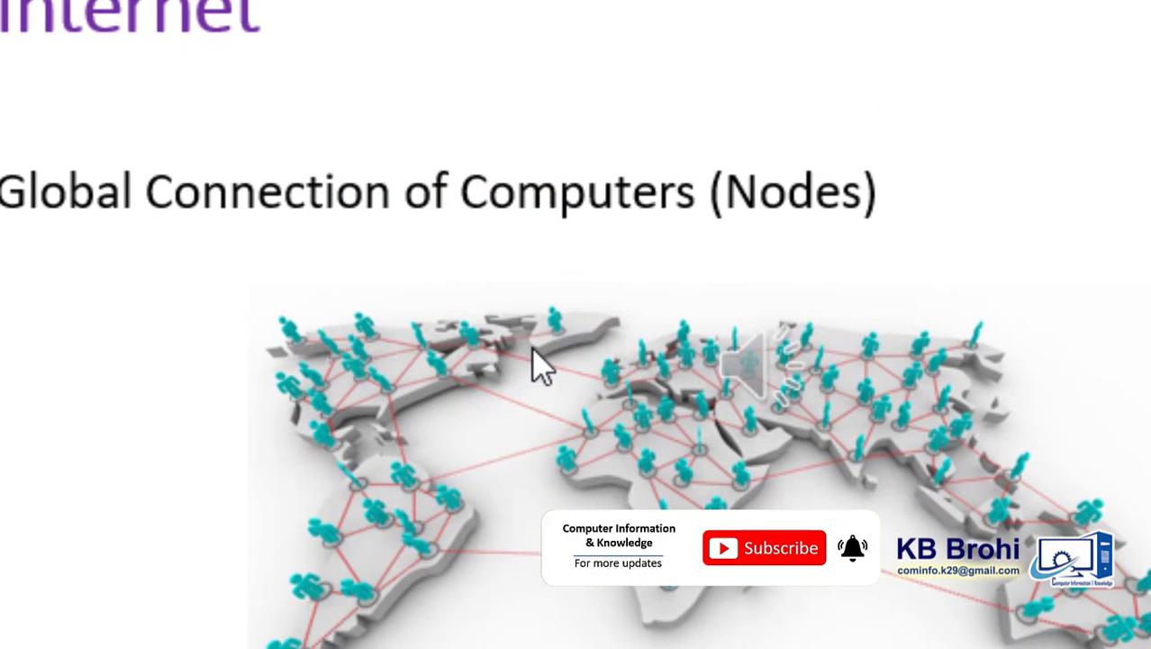
Move the sound icon off the map to the slide's upper right area and play part of the recording
{"action": "mouse_move", "coordinate": [761, 377]}
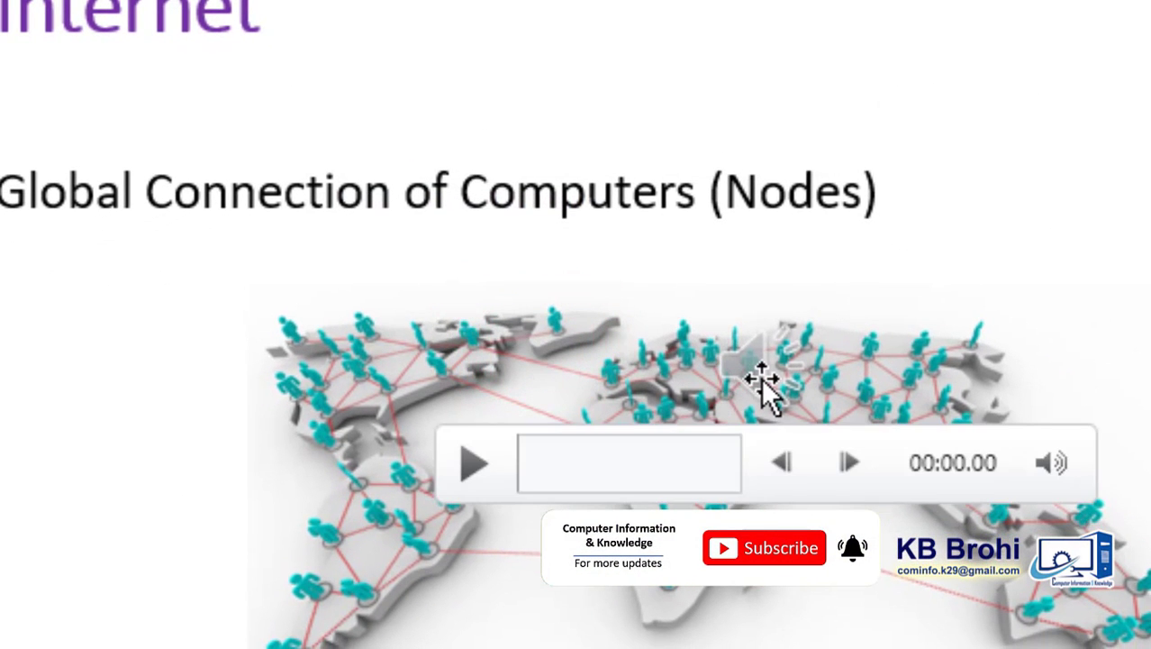
{"action": "left_click_drag", "start_coordinate": [762, 371], "coordinate": [1115, 65]}
{"action": "left_click_drag", "start_coordinate": [993, 121], "coordinate": [1045, 96]}
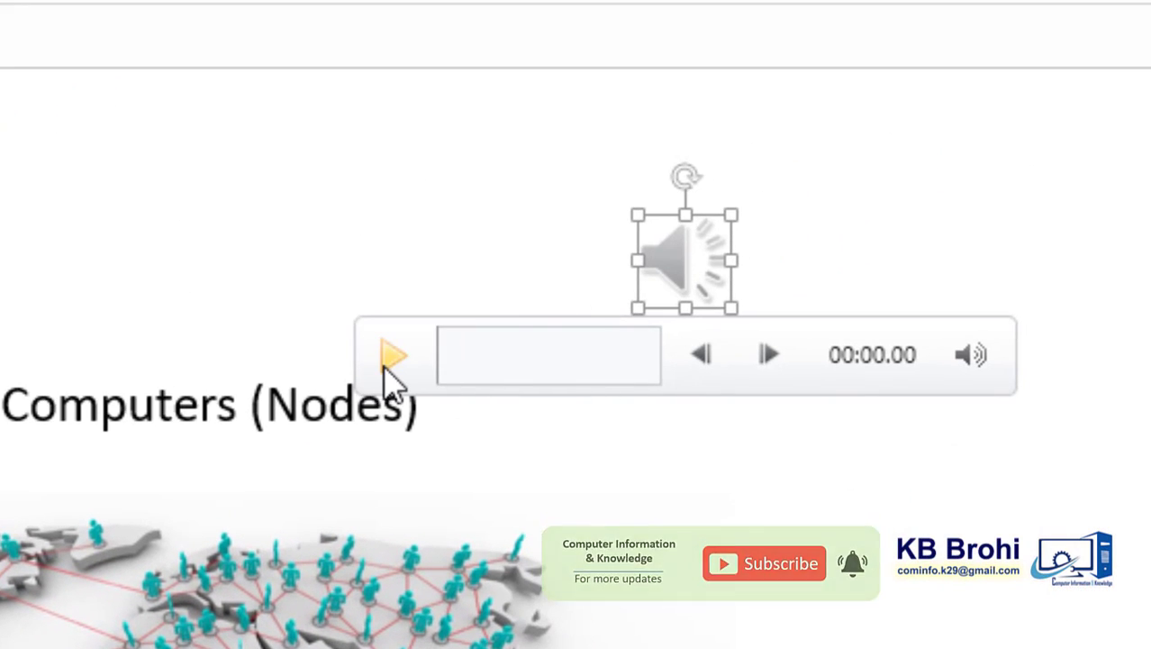
{"action": "left_click", "coordinate": [393, 360]}
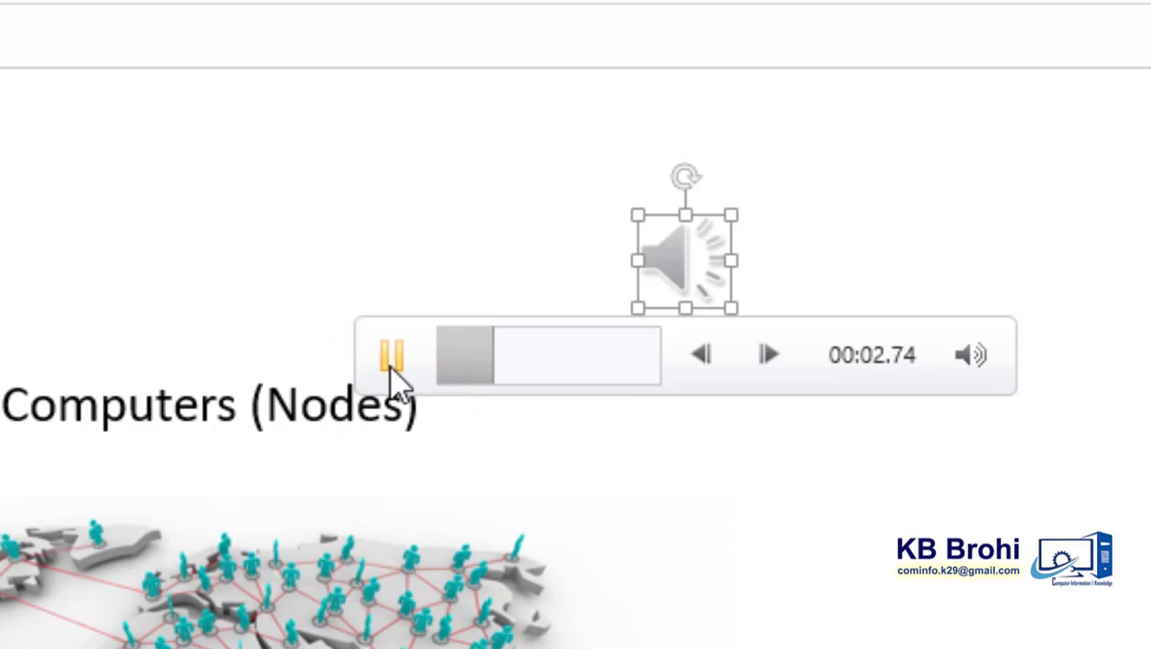
{"action": "left_click", "coordinate": [393, 365]}
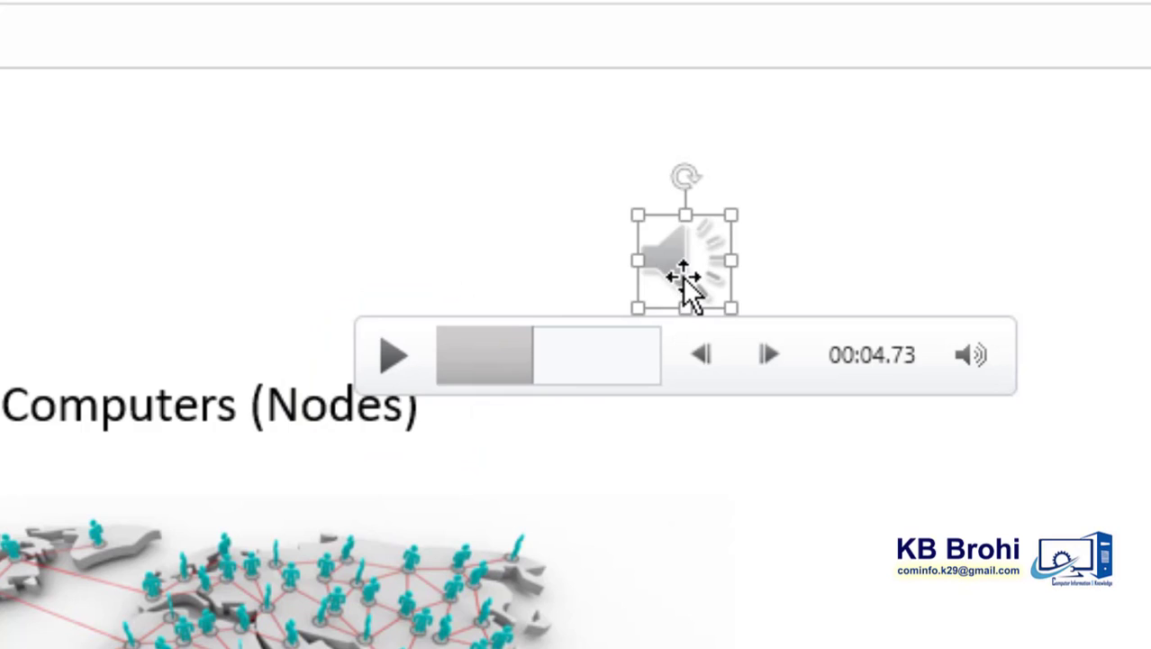
Move the sound icon on slide 6 to the slide's lower left corner, below and beside the map picture
{"action": "left_click_drag", "start_coordinate": [685, 279], "coordinate": [541, 647]}
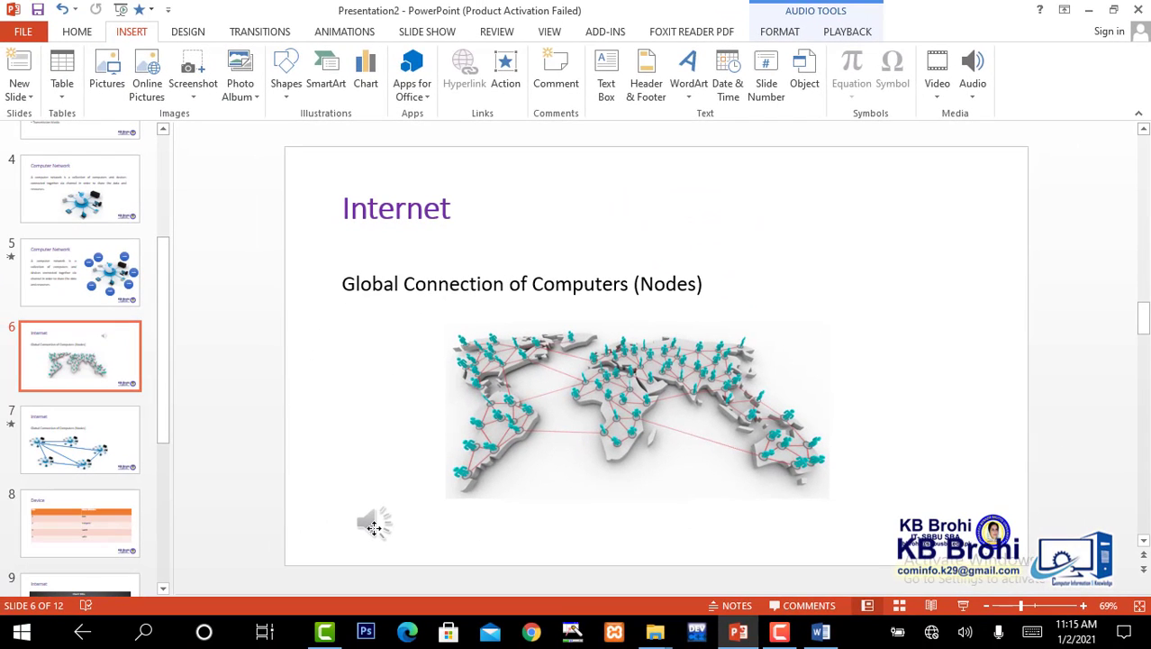
{"action": "left_click", "coordinate": [374, 527]}
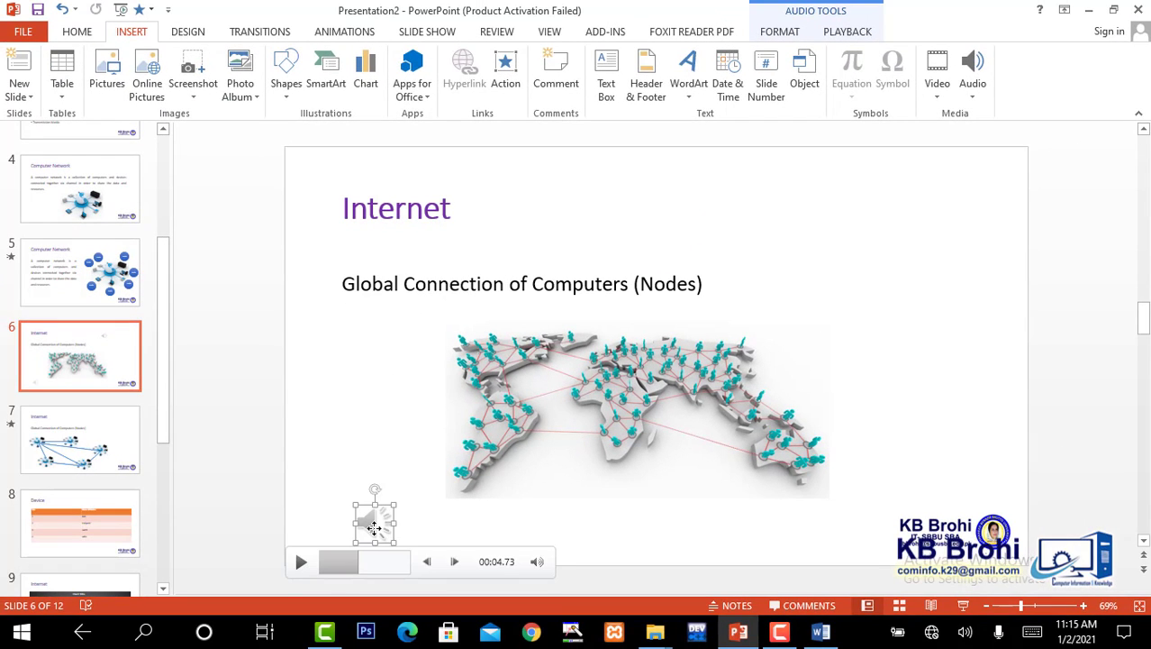
{"action": "left_click_drag", "start_coordinate": [373, 527], "coordinate": [372, 522]}
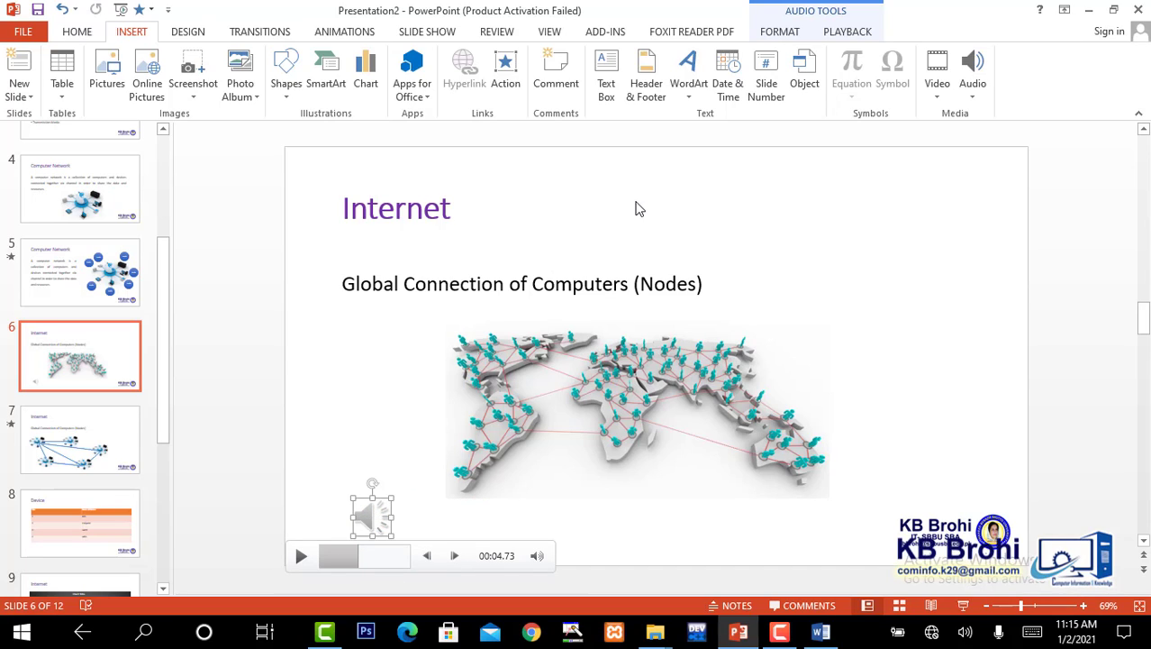
Open the playback options of the recorded sound on slide 6
{"action": "left_click", "coordinate": [845, 32]}
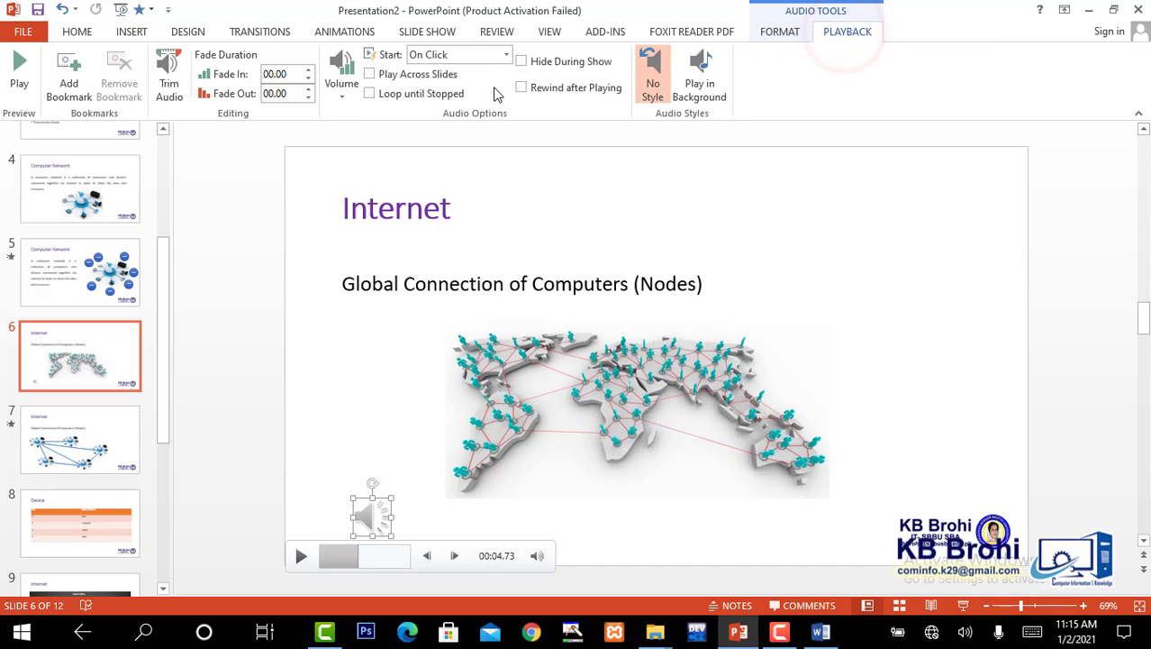